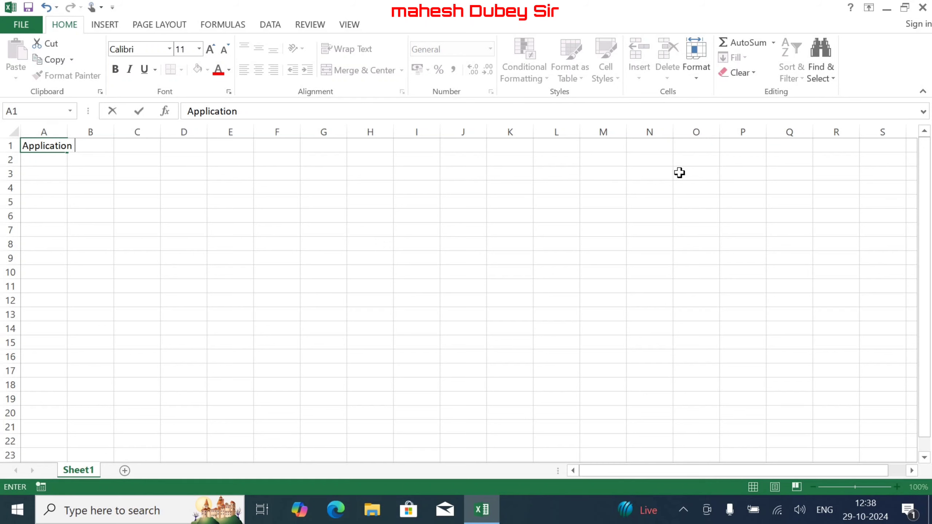
- Title the sheet 'Application Details' in A1 and add headers Sr, Aadhar No and Name in row 2
type("Details")
key("Return")
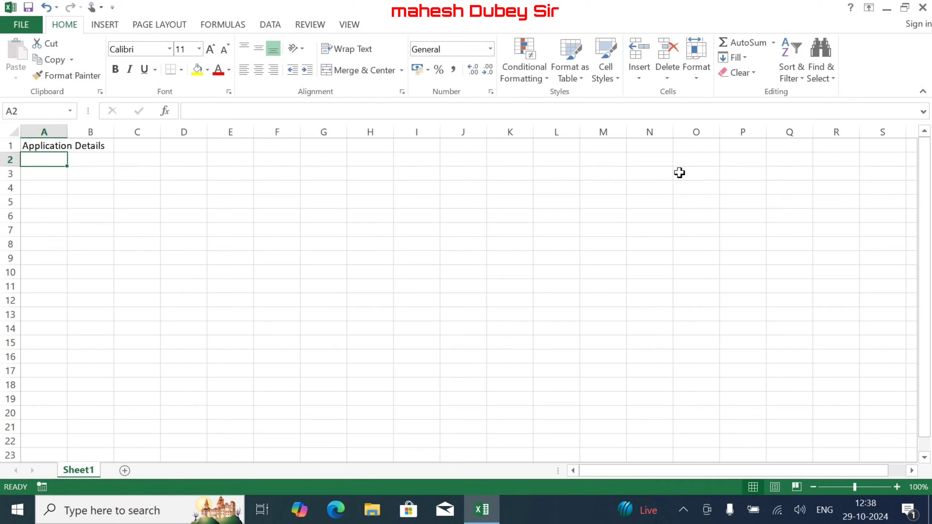
type("Sr")
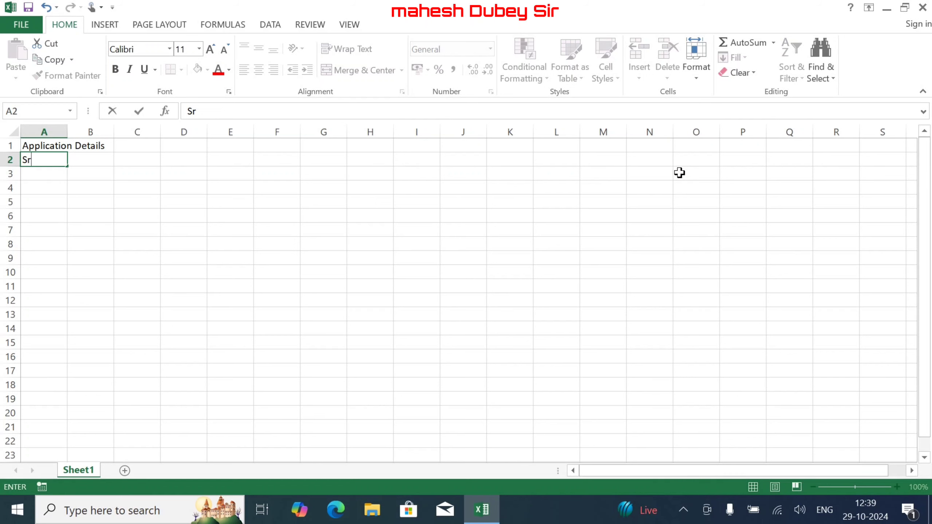
key("Tab")
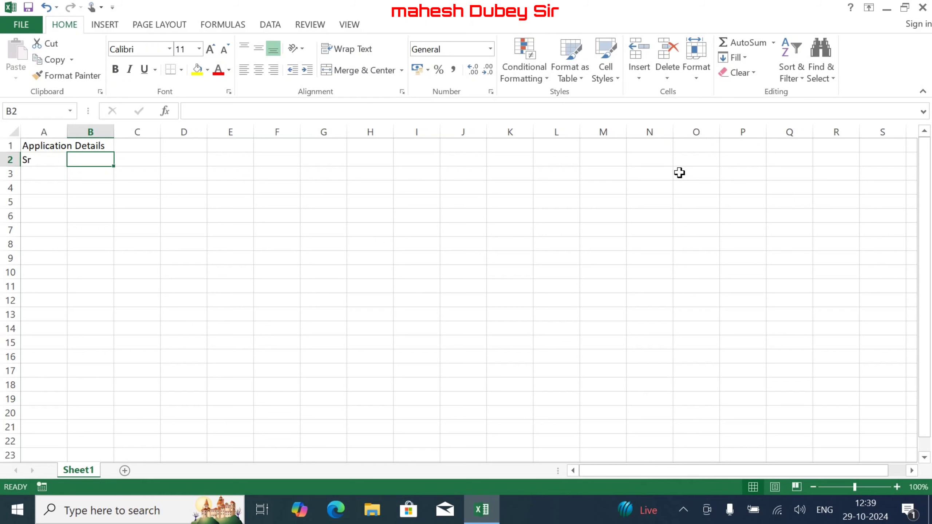
type("A")
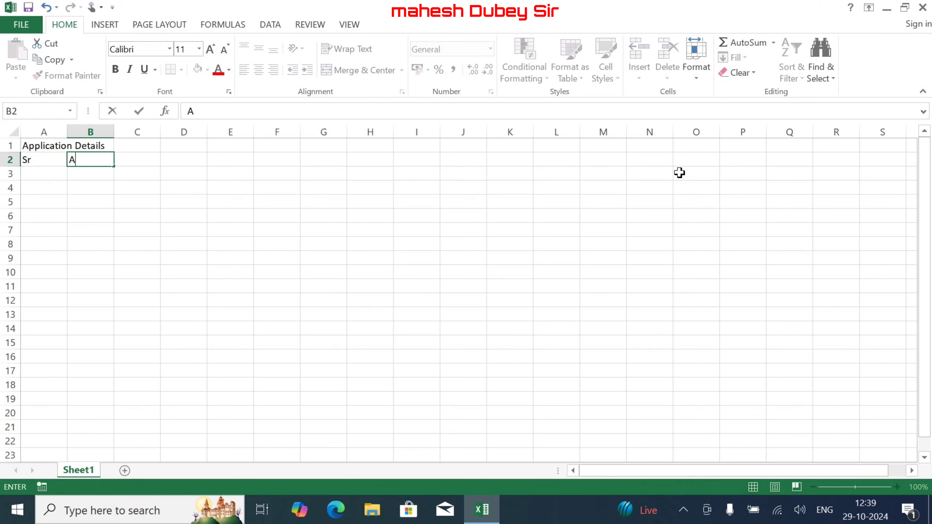
type("adhar No")
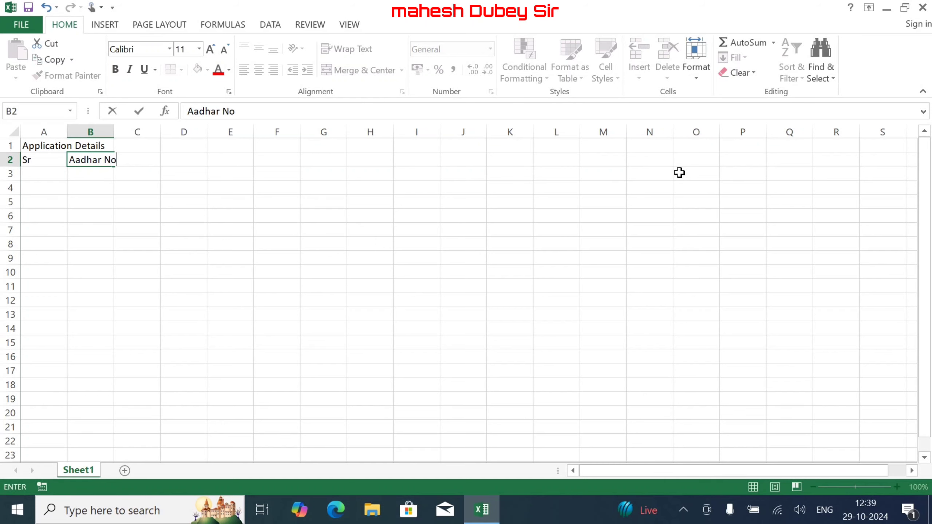
key("Tab")
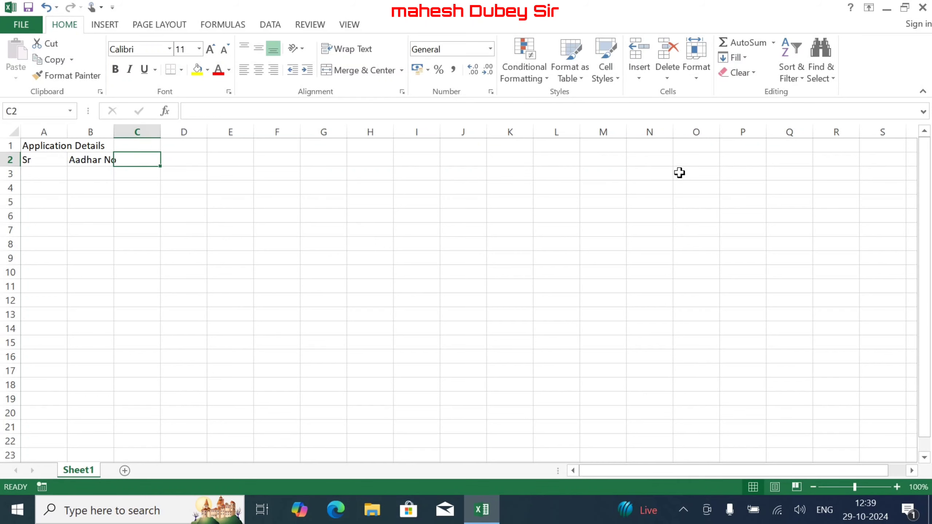
type("Name")
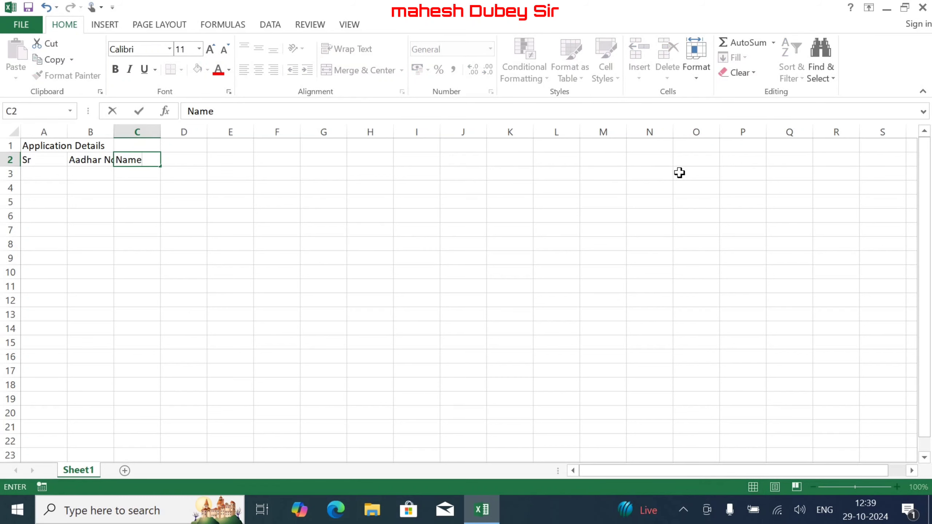
key("Tab")
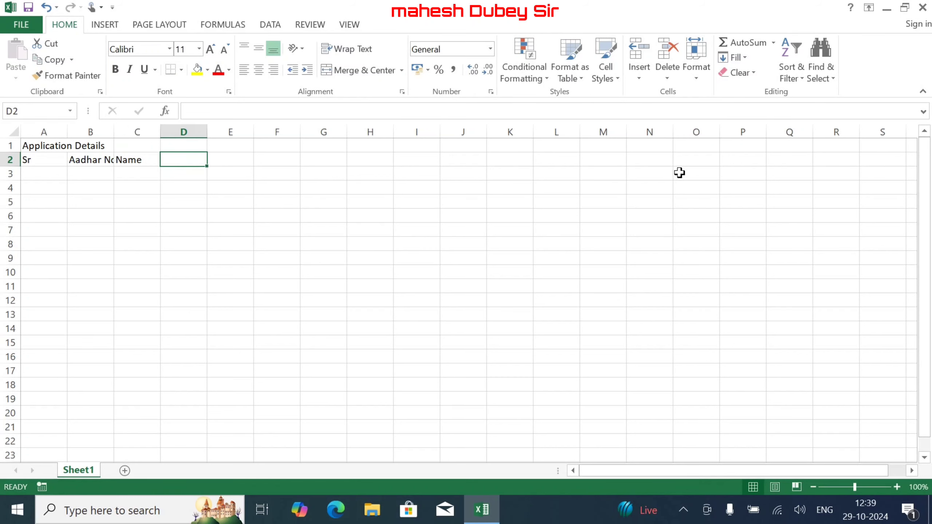
- Add the Father Name, Mother Name and Address headers in D2:F2
type("Father")
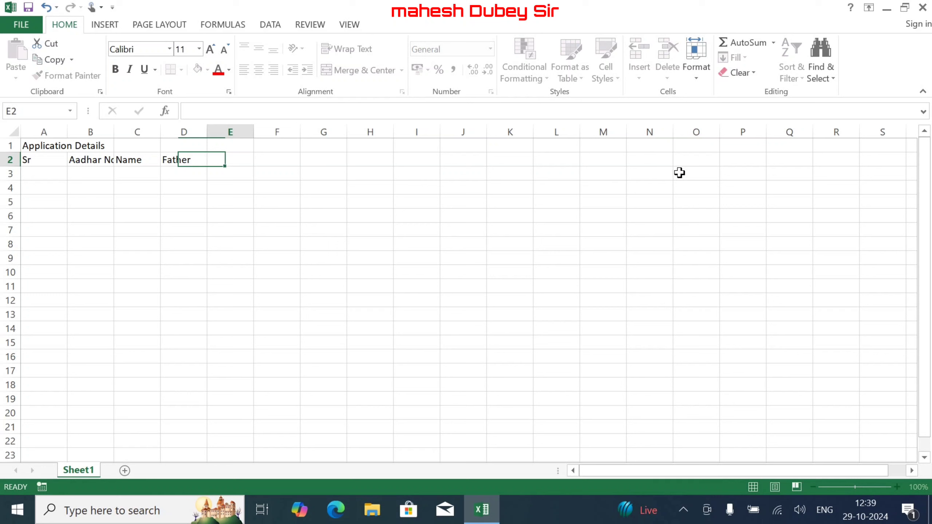
key("Tab")
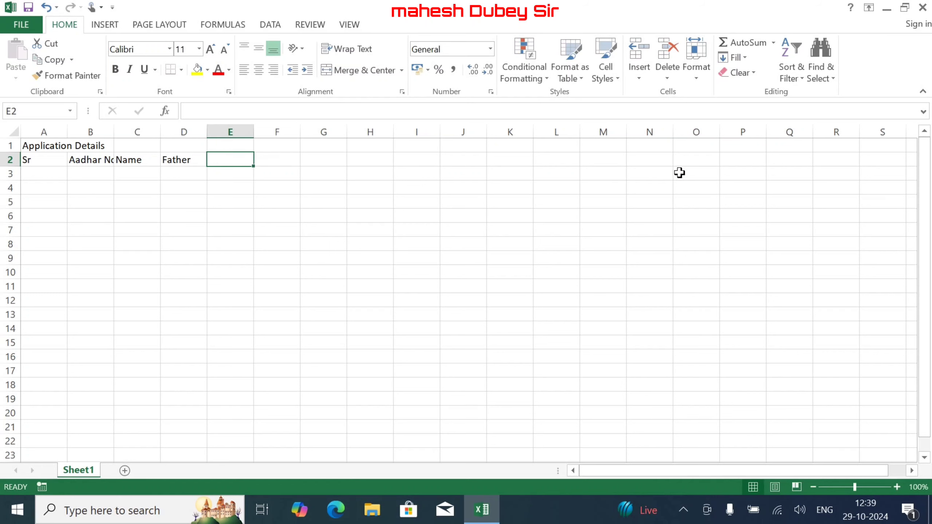
key("Left")
key("F2")
type("Name")
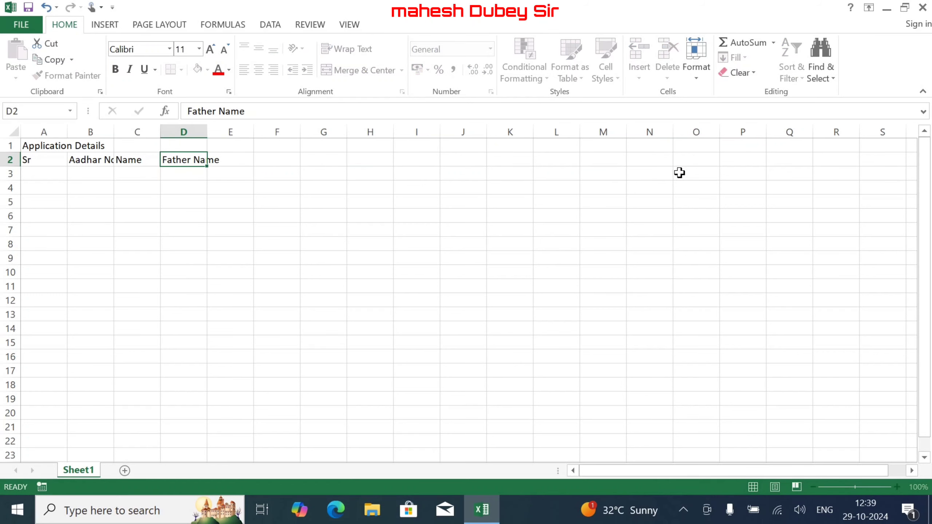
key("Tab")
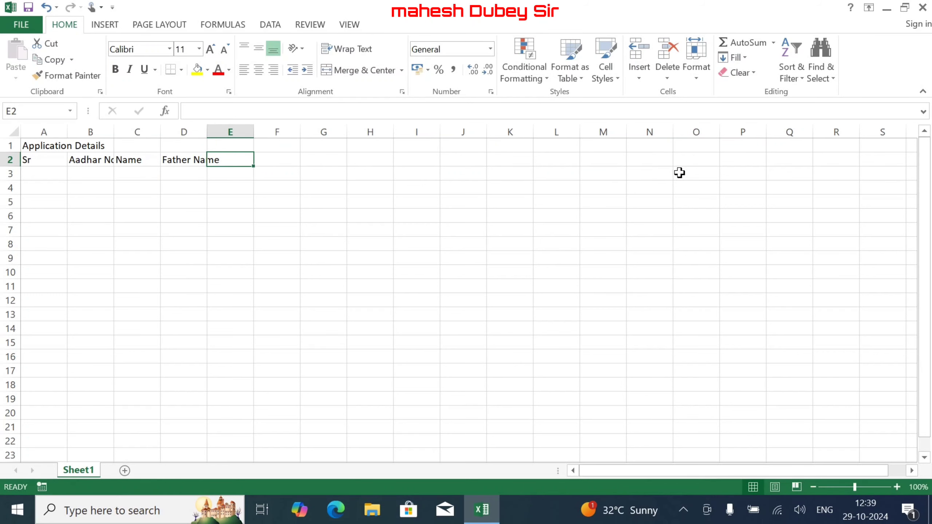
type("Mother")
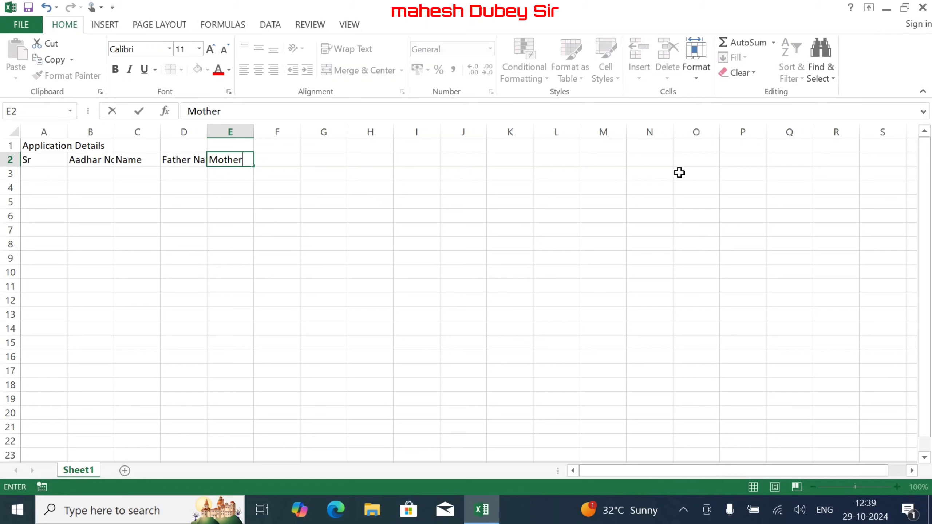
type(" Name")
key("Tab")
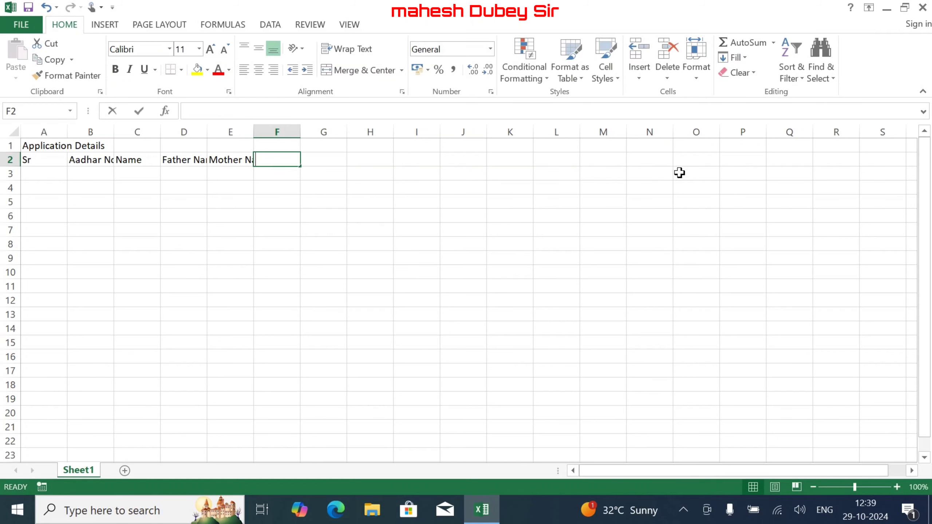
type("Address")
key("Tab")
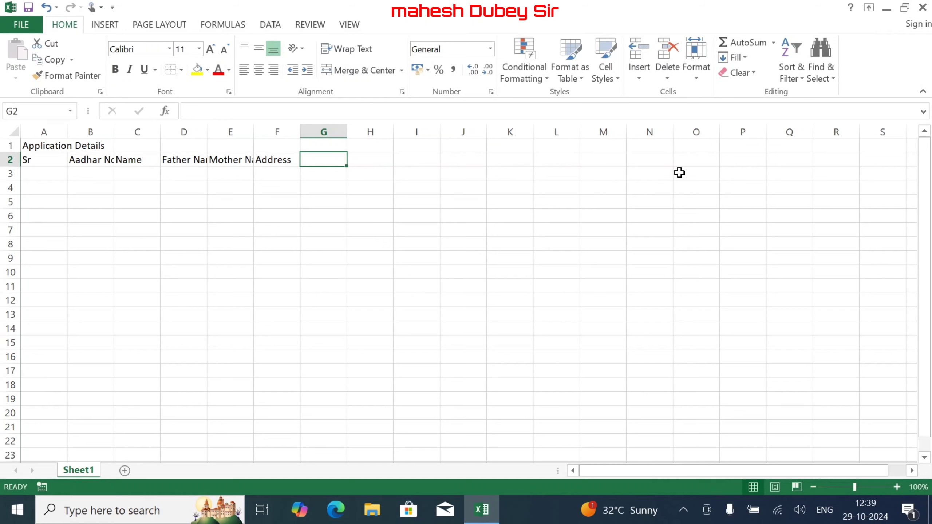
- Add the Apply District header in G2, leaving H2 empty
type("App")
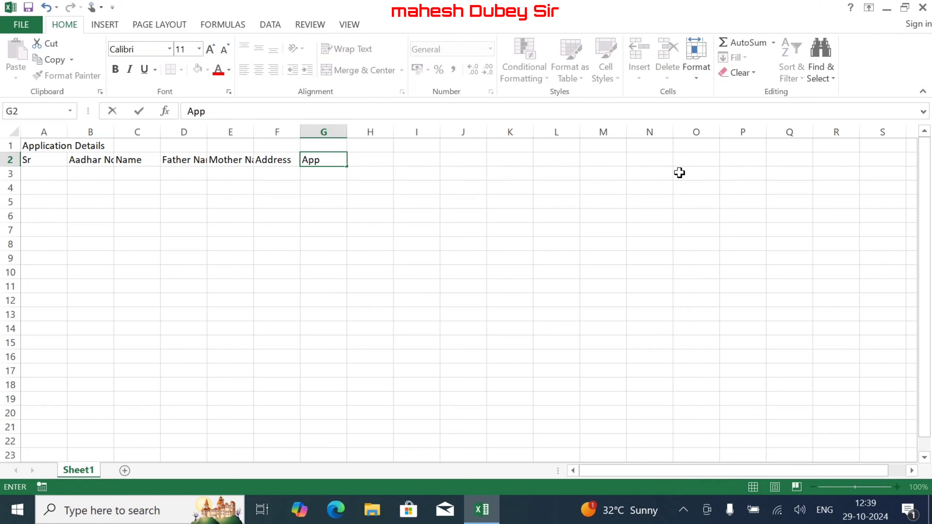
type("ly District")
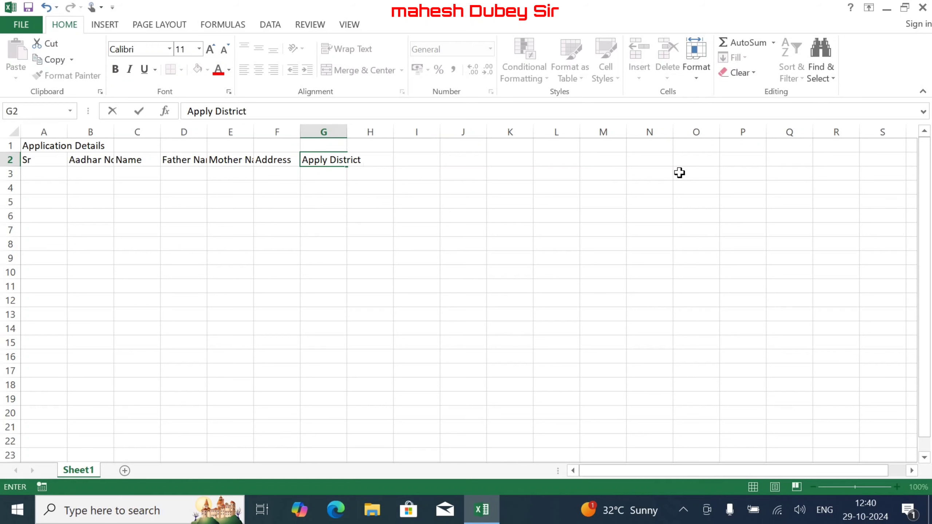
key("Tab")
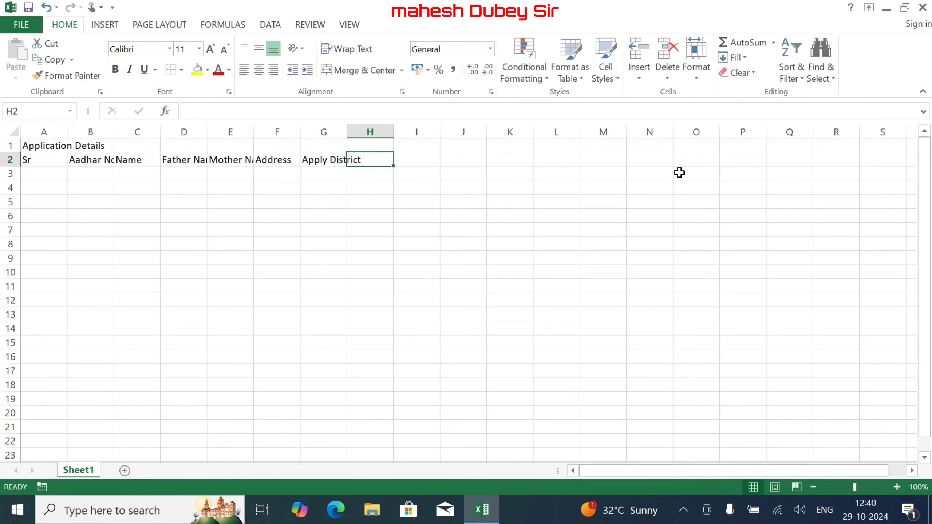
type("D")
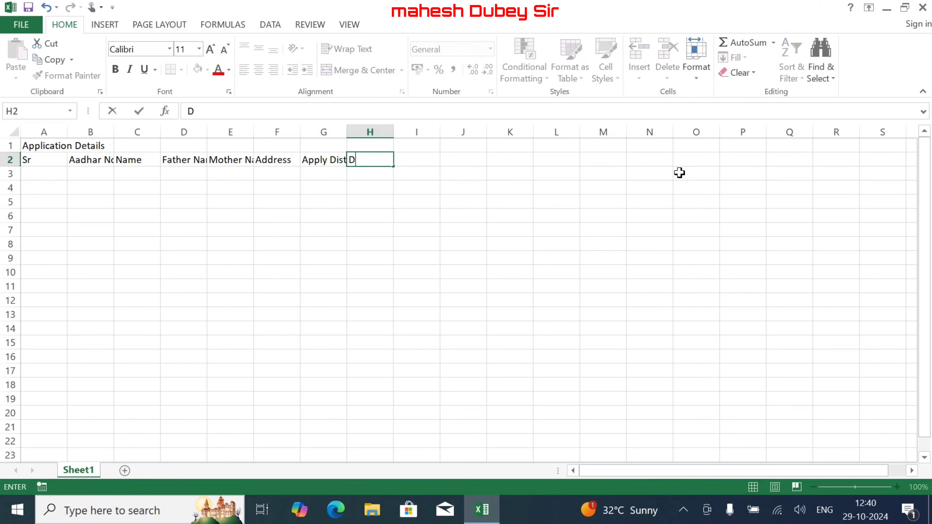
key("BackSpace")
key("Left")
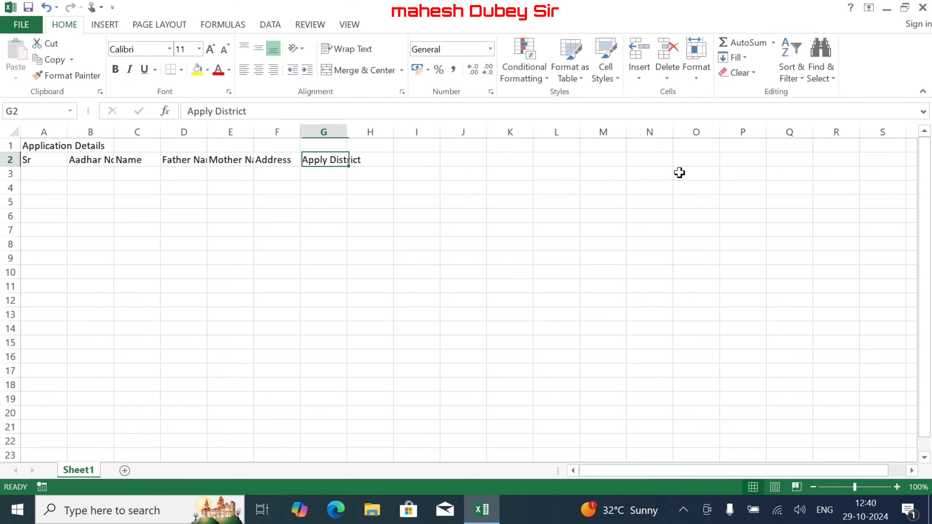
- Insert a column before Apply District and head it 'District Code'
left_click(326, 129)
right_click(326, 132)
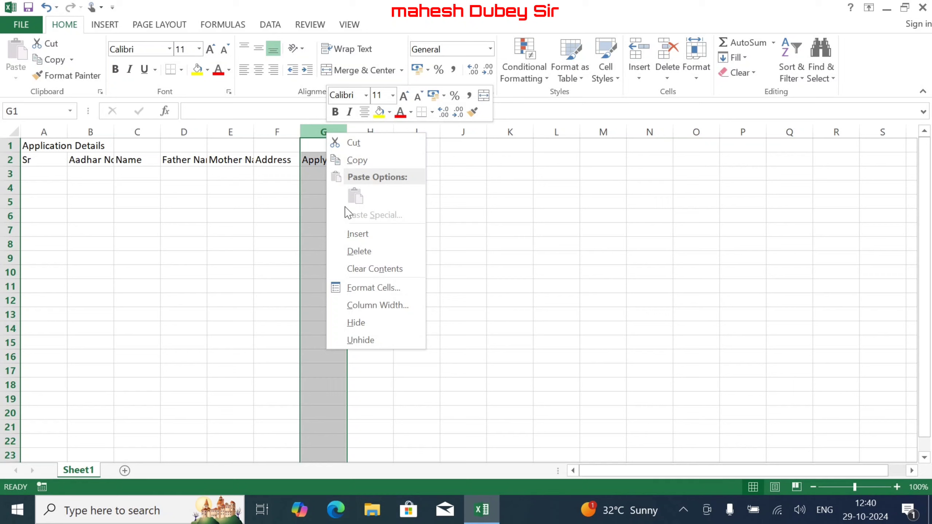
left_click(375, 235)
left_click(318, 158)
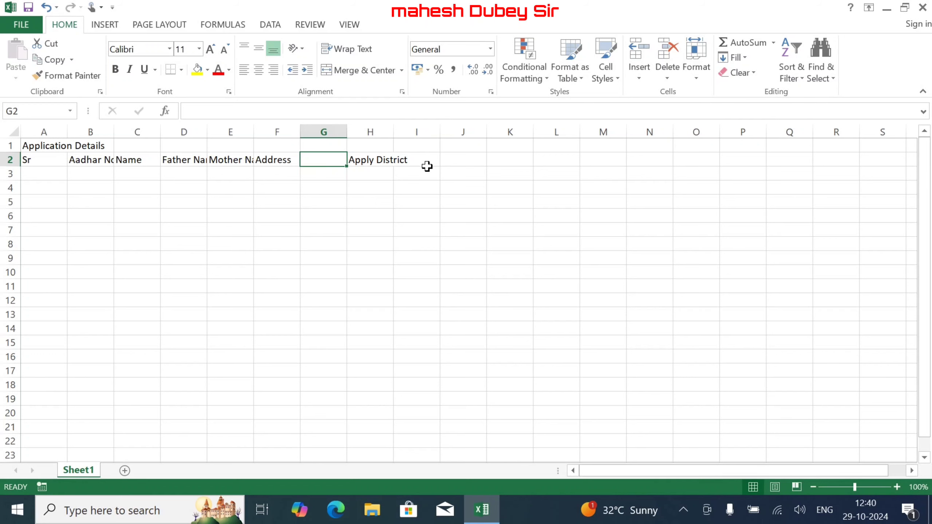
type("Disco")
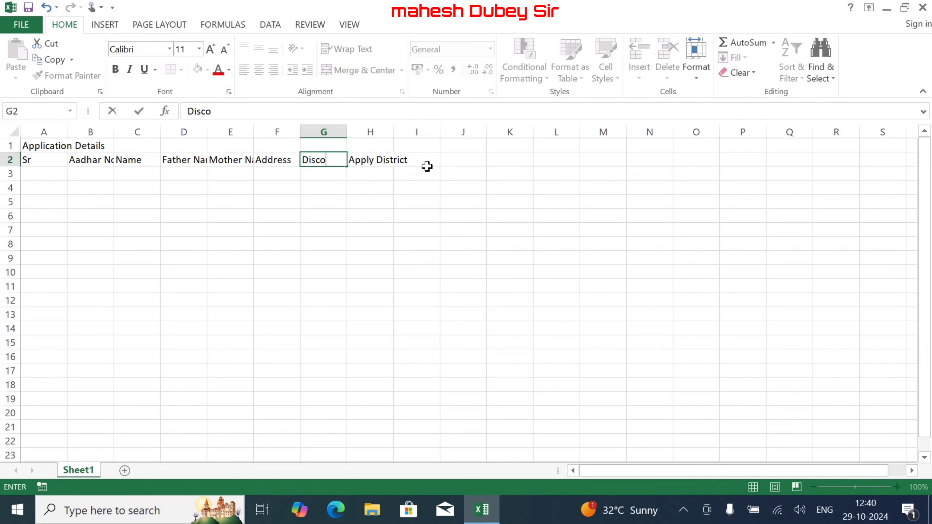
key("BackSpace")
key("BackSpace")
type("ti")
key("BackSpace")
type("rict Code")
key("Tab")
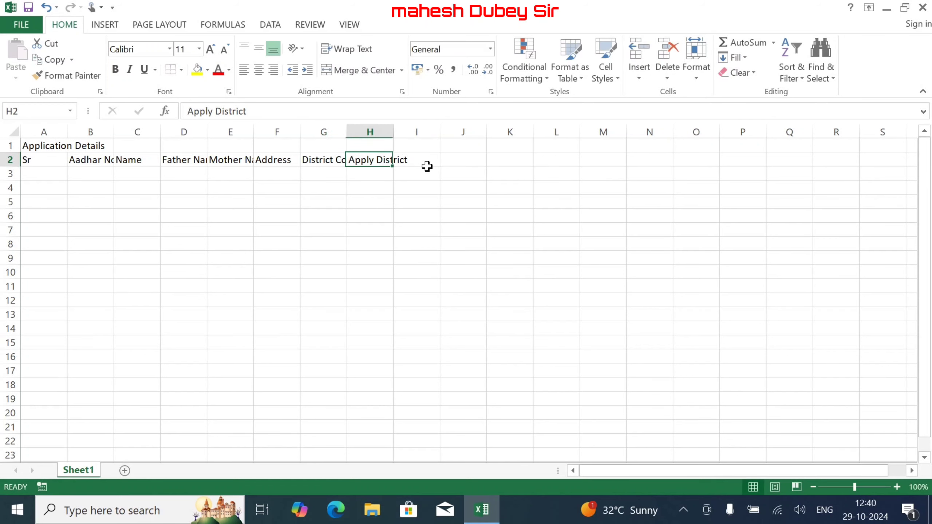
- Add Mobile and Other headers after Apply District
left_click(426, 166)
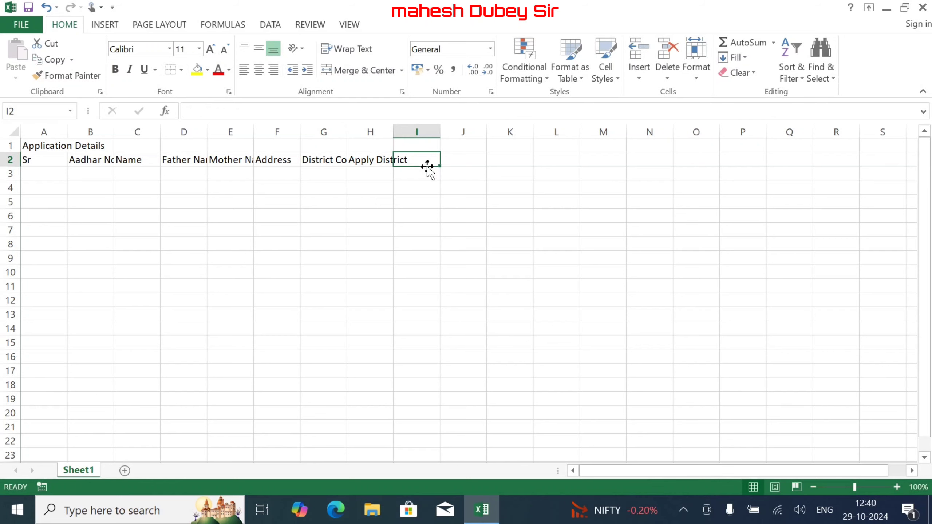
type("Mobile")
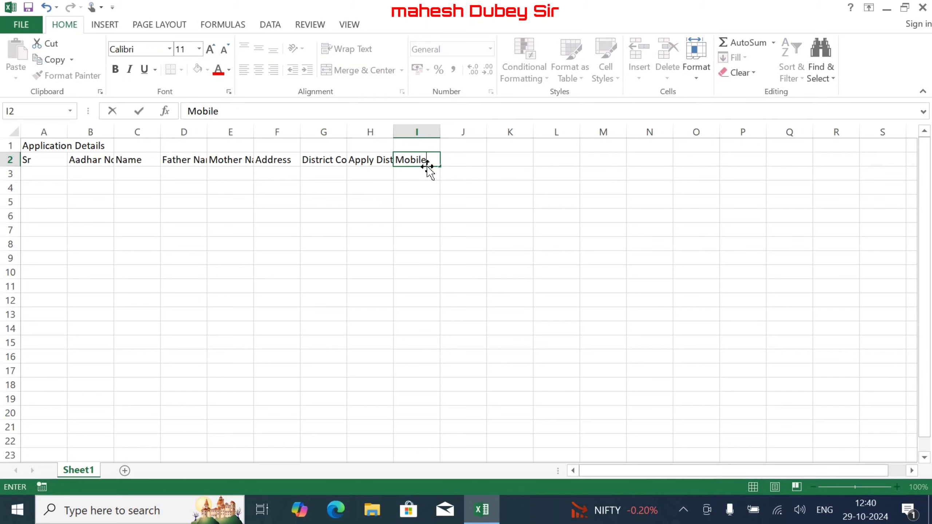
key("Tab")
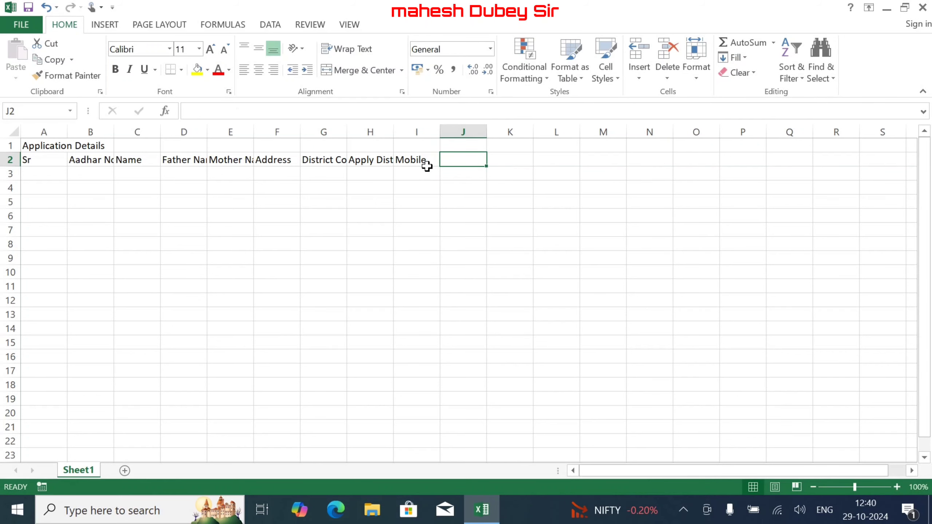
type("Other")
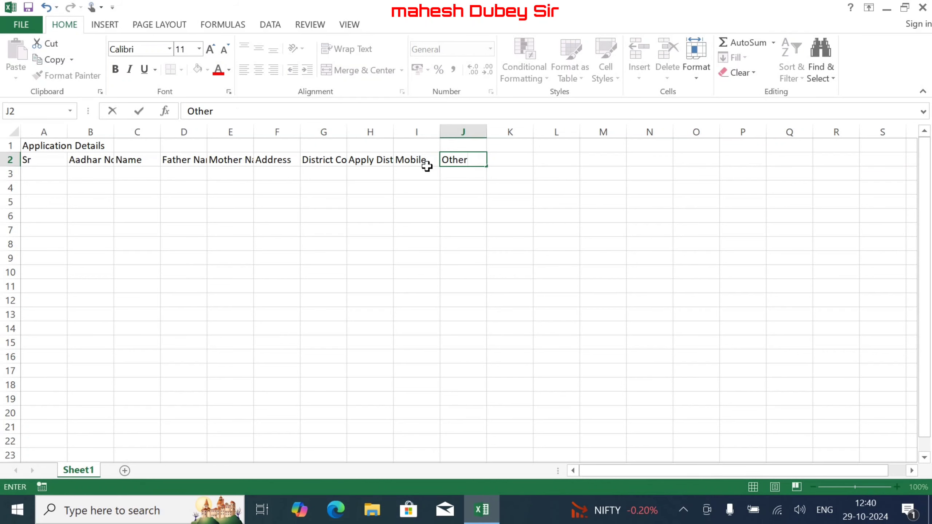
key("Tab")
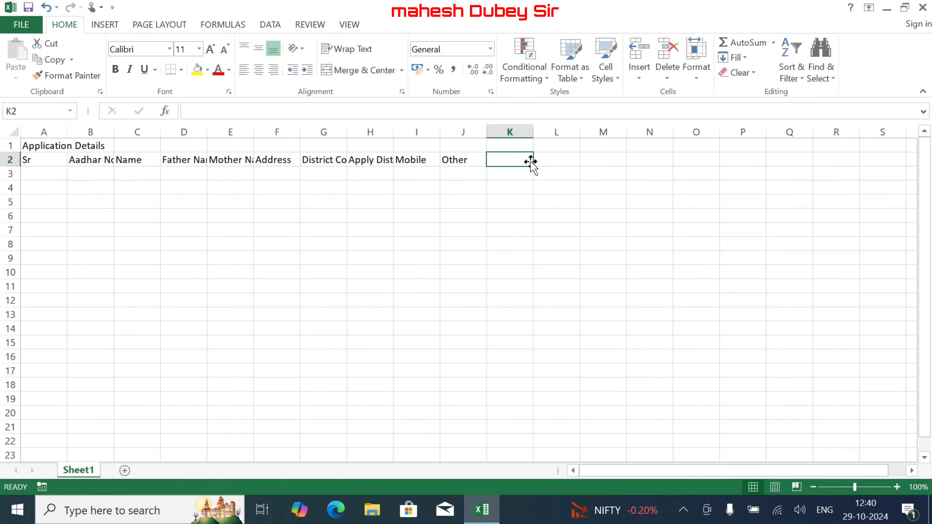
- Insert a column before Other and head it 'Job Title' in J2
left_click(466, 160)
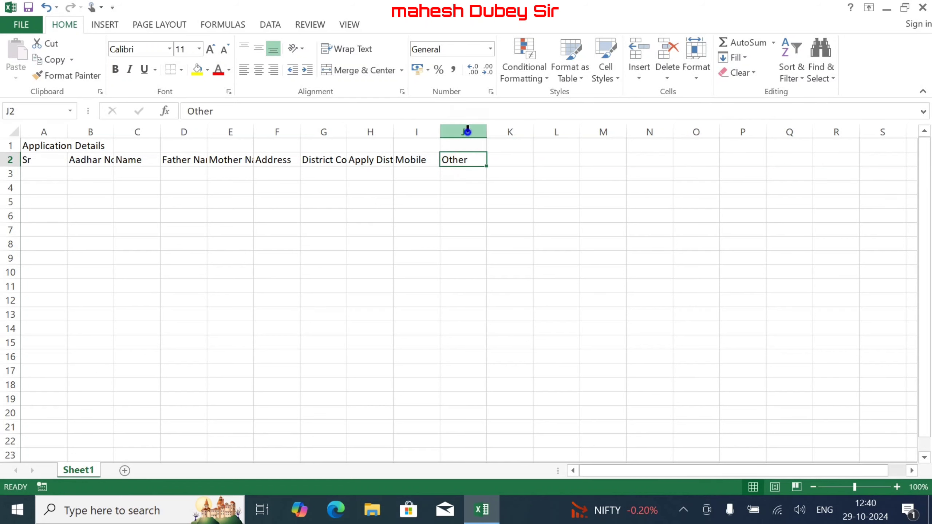
right_click(467, 132)
left_click(517, 234)
left_click(458, 158)
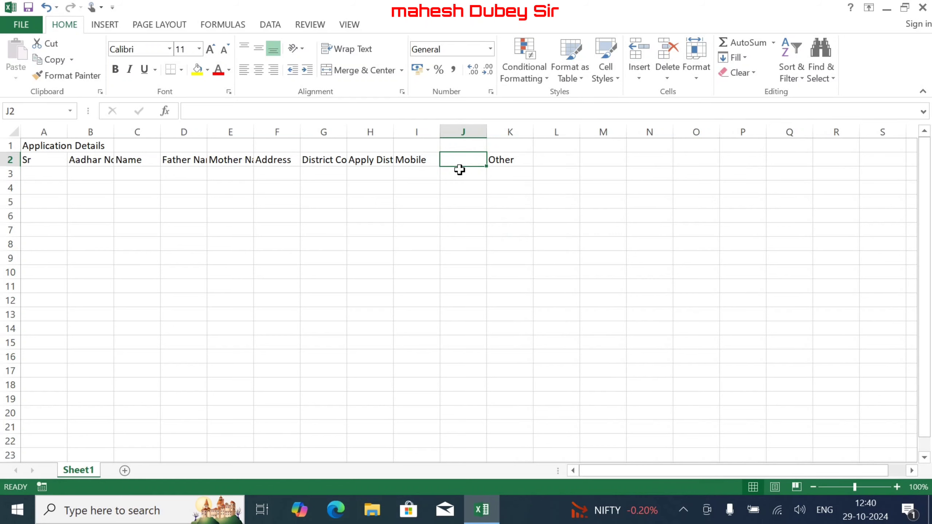
type("Job")
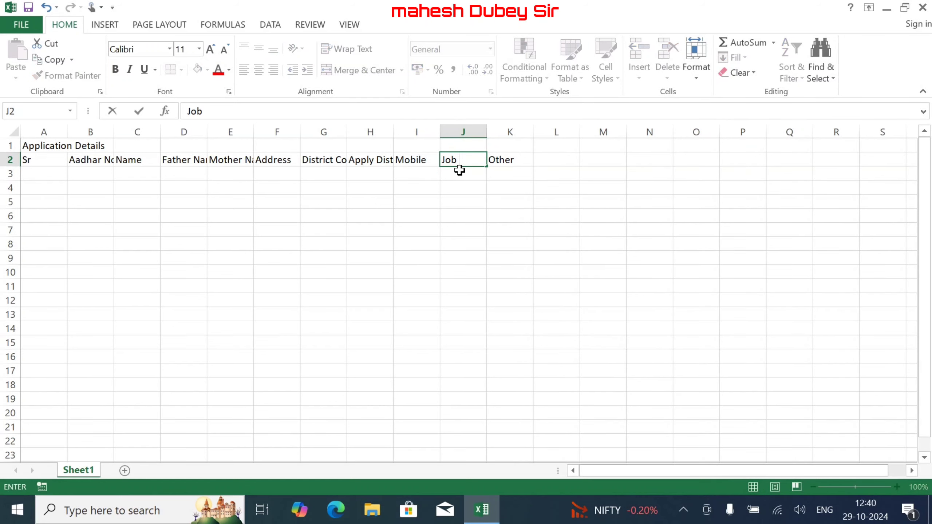
type(" Title")
left_click(472, 191)
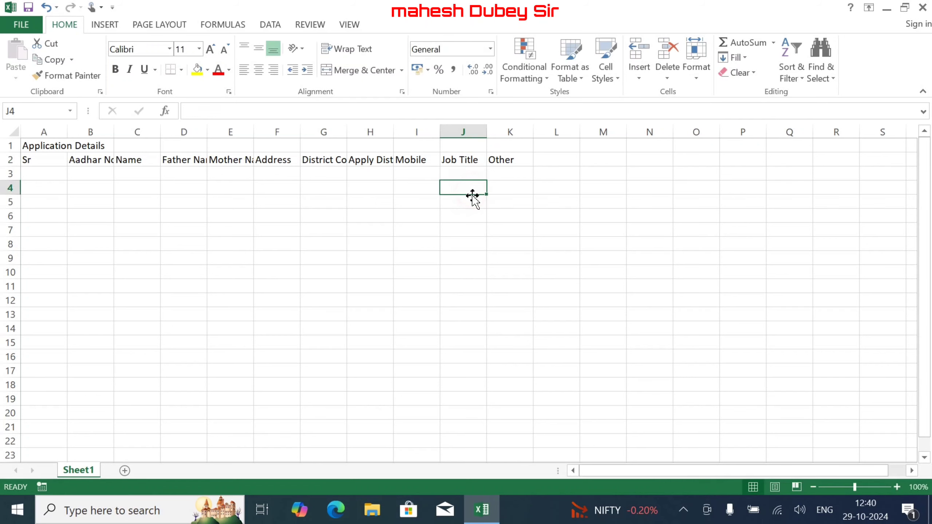
left_click(517, 171)
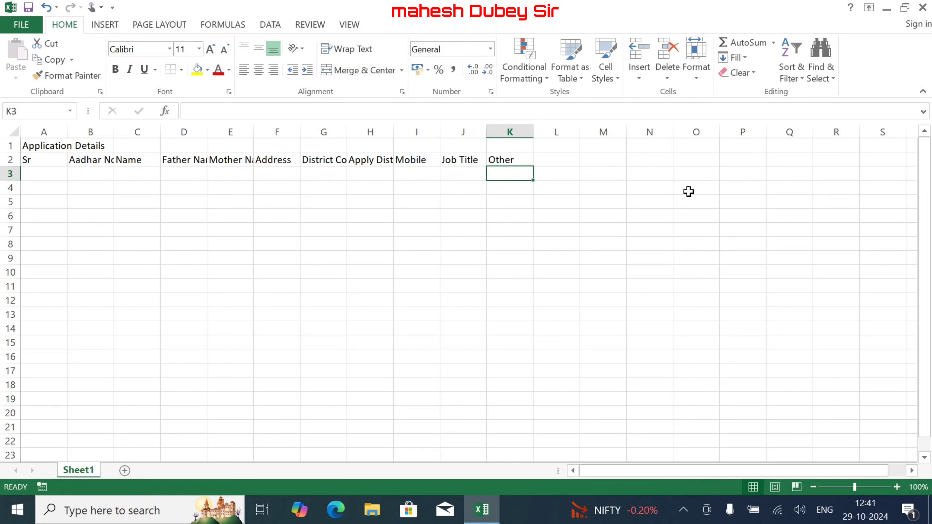
- Head the lookup lists with 'Job Title' in Q2 and a district header in R2
left_click(781, 161)
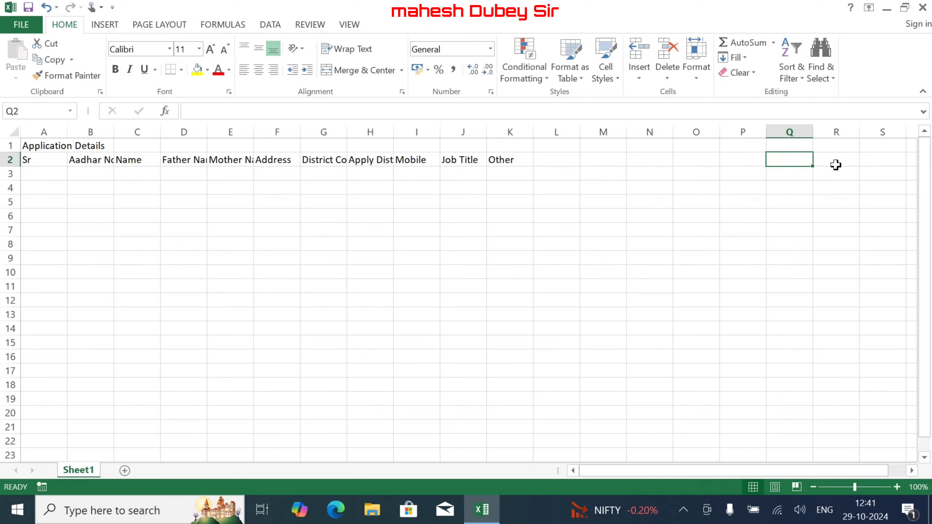
type("Job")
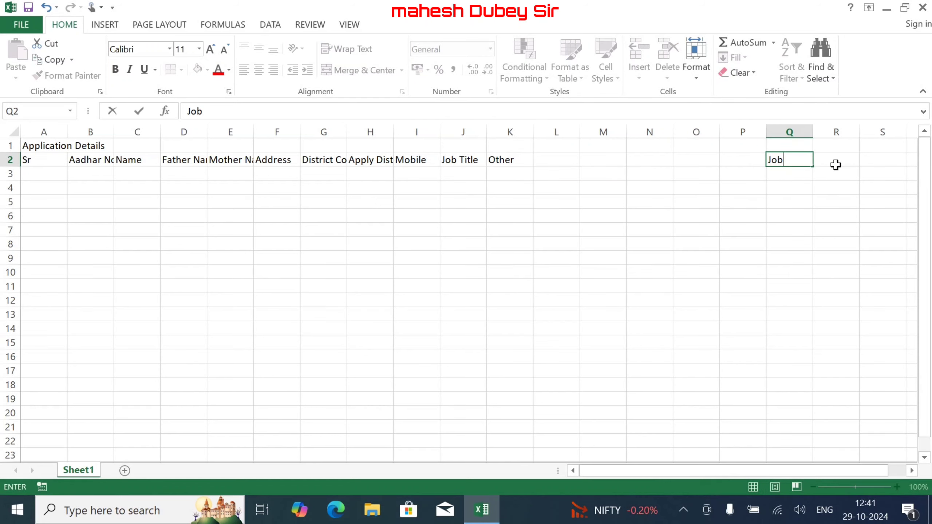
key("BackSpace")
key("BackSpace")
key("BackSpace")
type("Job Title")
left_click(835, 165)
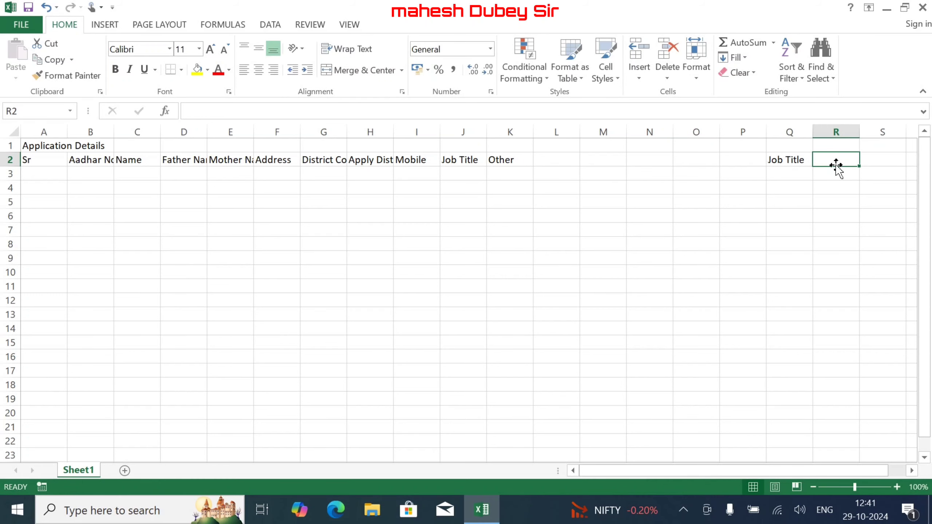
type("Disctri")
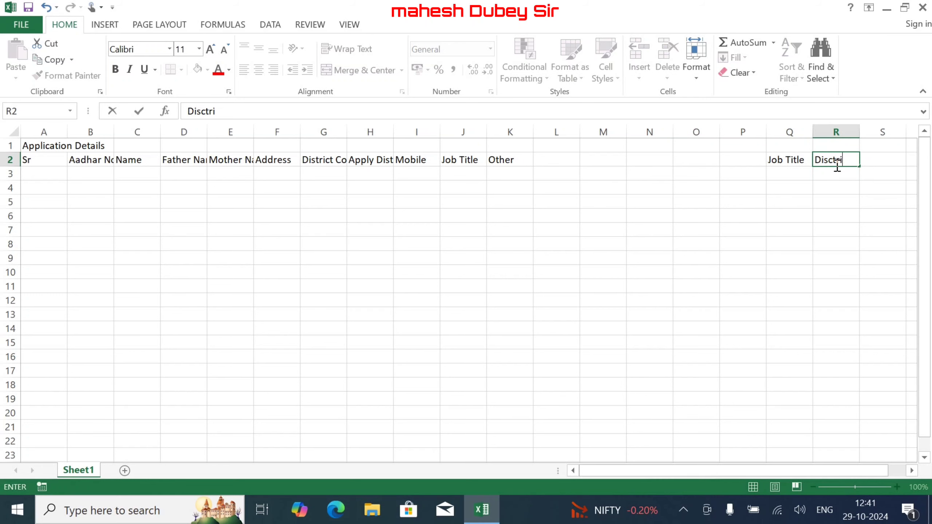
type("ct")
left_click(772, 173)
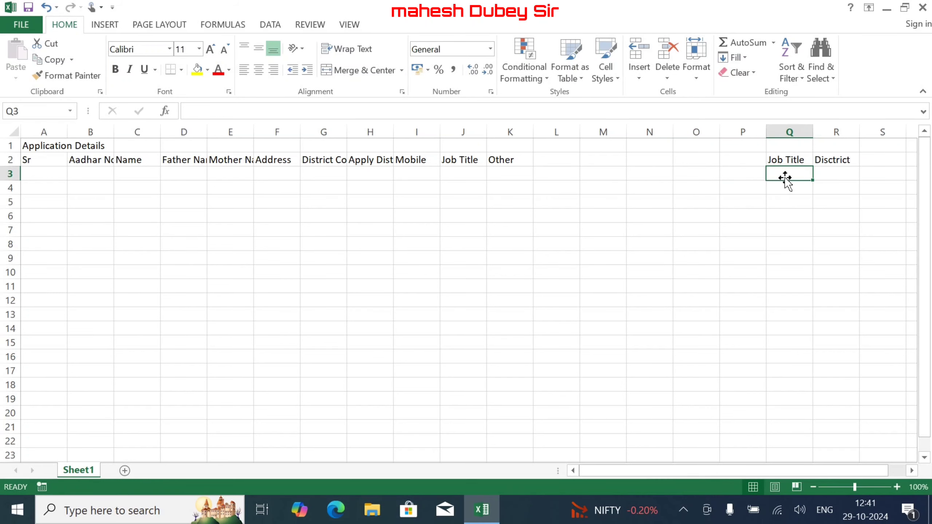
- List the job titles BSF, Army and ITBP under Q2
type("BS")
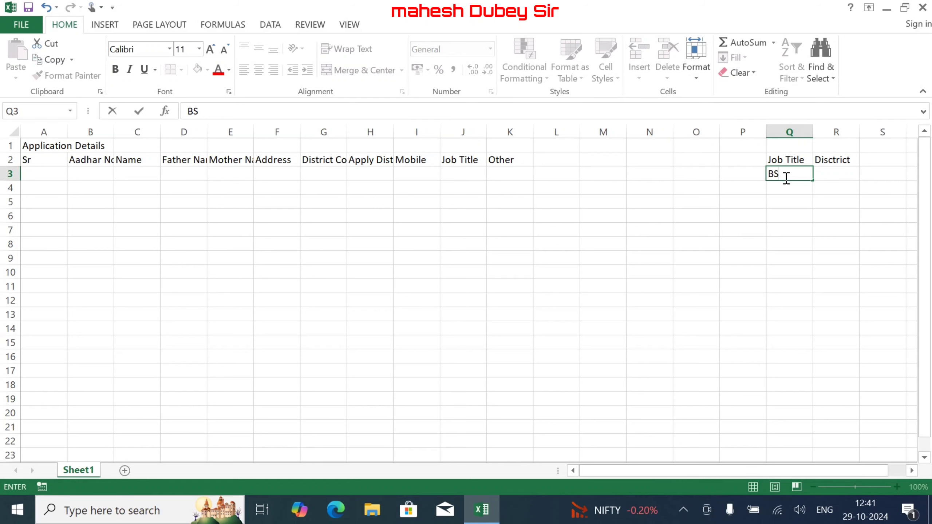
type("F")
key("Return")
type("AR")
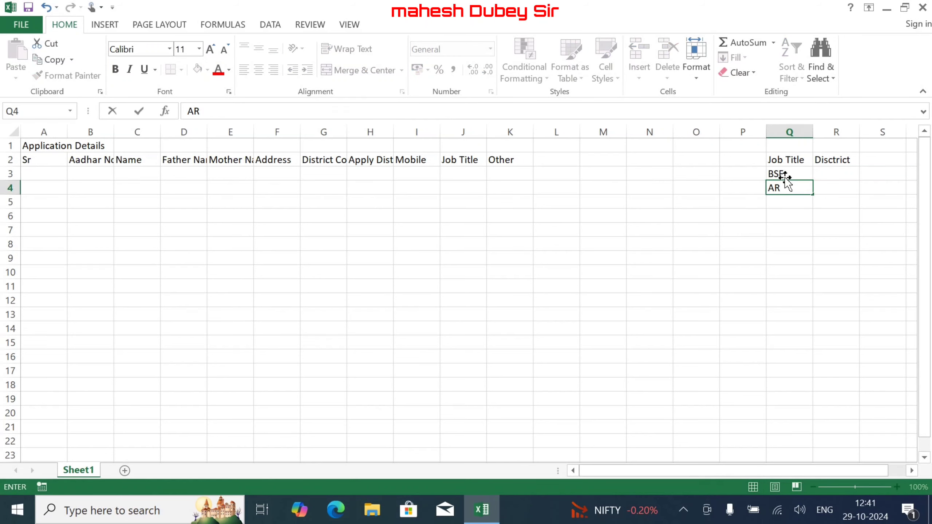
key("BackSpace")
type("rmy")
key("Return")
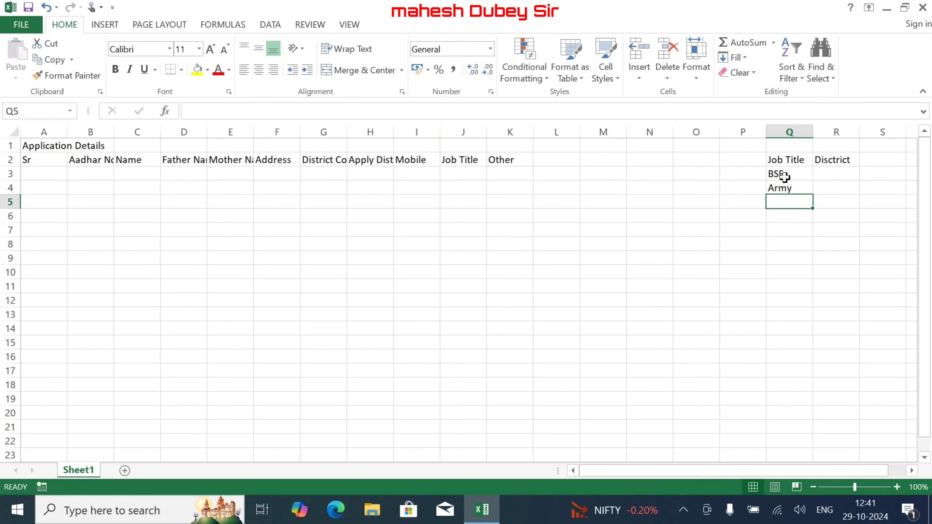
type("SSC")
key("Return")
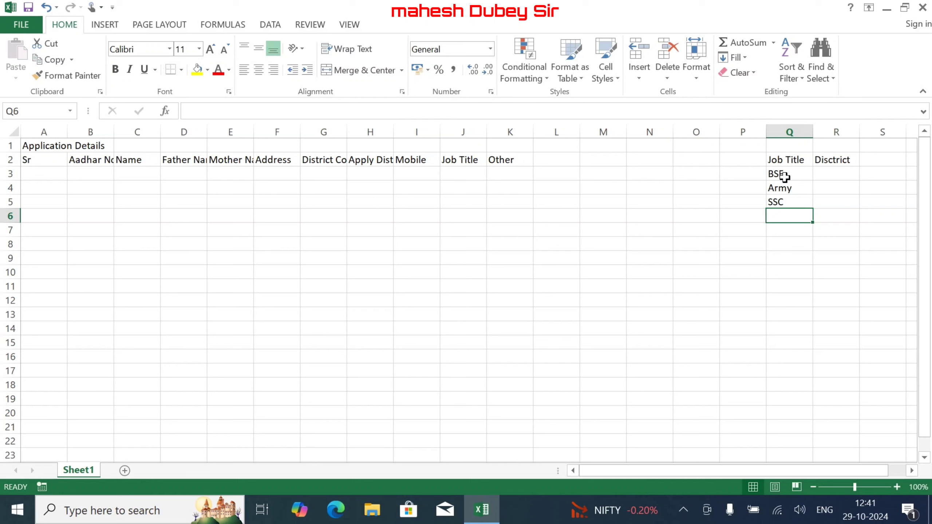
key("Up")
type("IT")
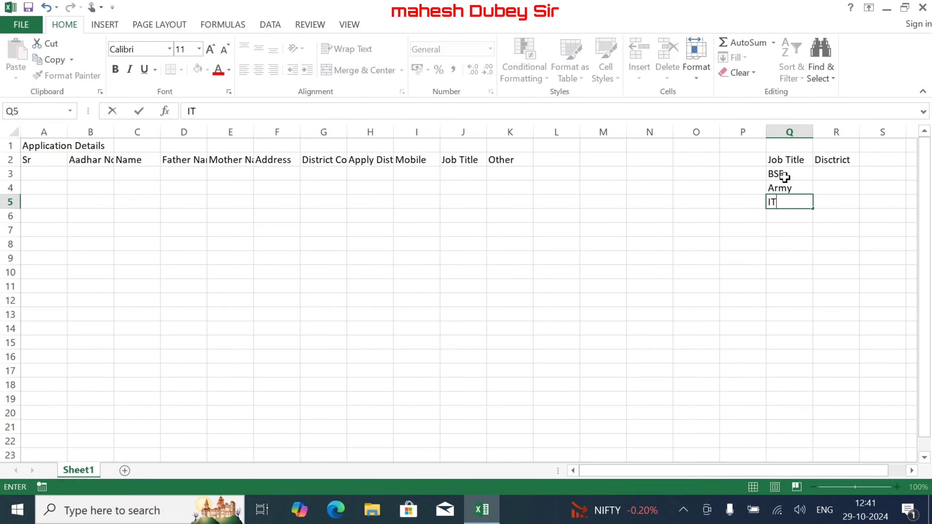
type("BP")
key("Return")
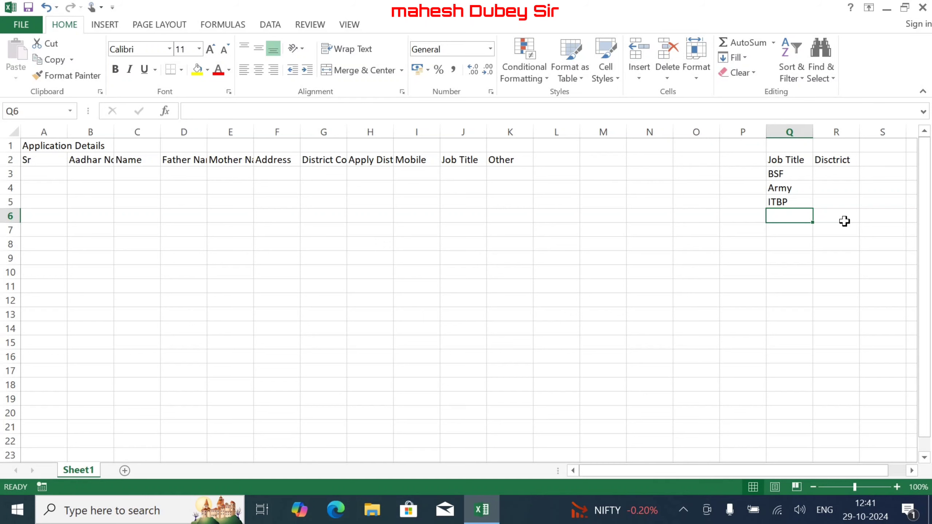
- List districts Pratapgarh, Prayagraj, Sultanpur, Amethi and Bhadohi under R2
left_click(841, 172)
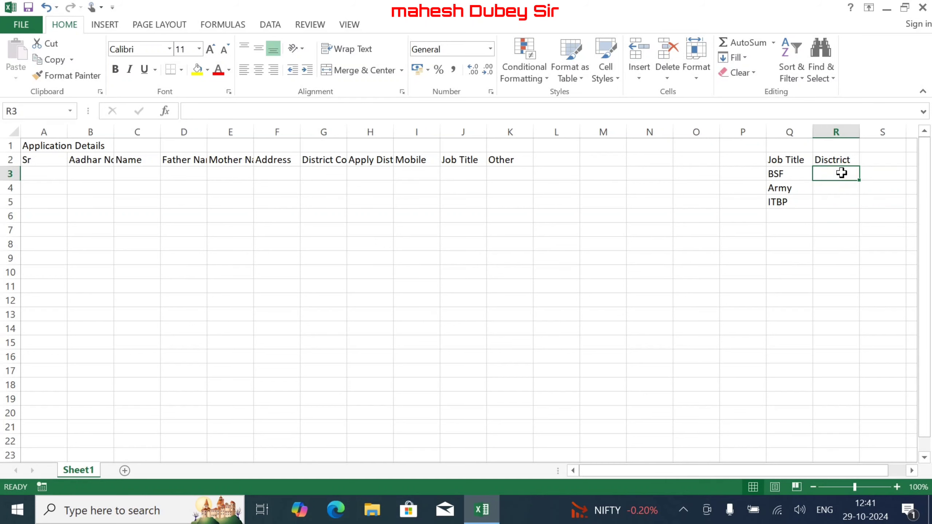
type("Pr")
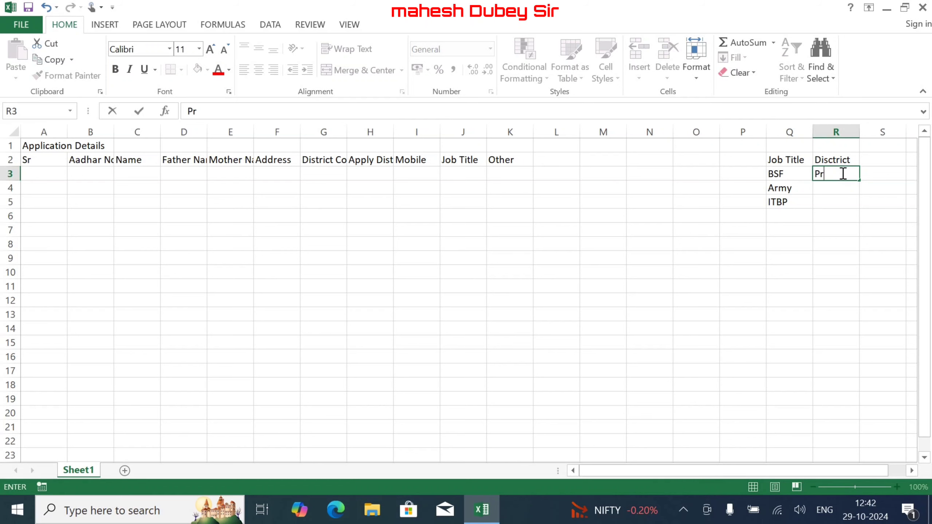
type("atapgarh")
key("Return")
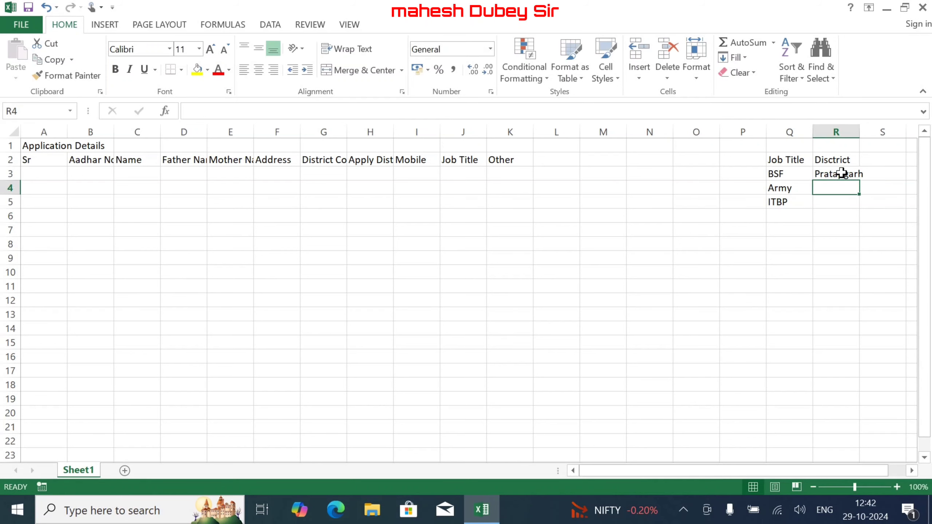
type("Prayagraj")
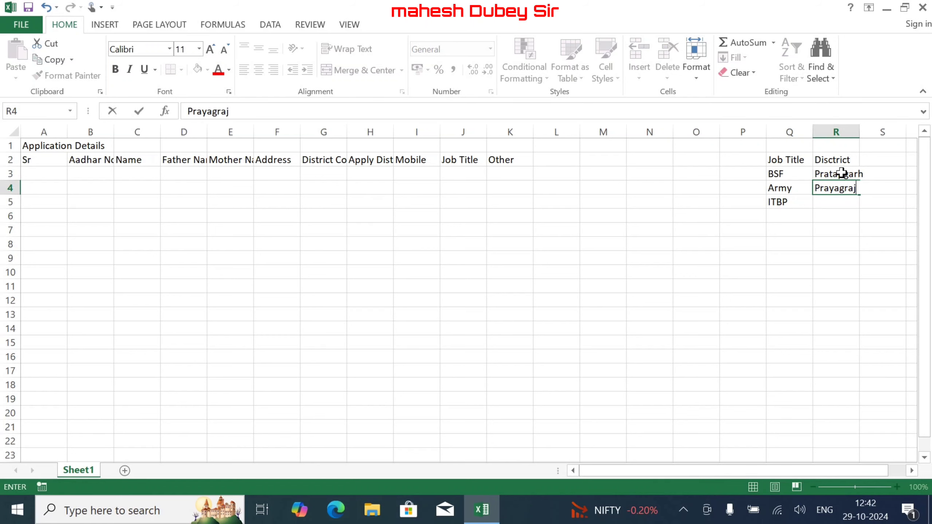
key("Return")
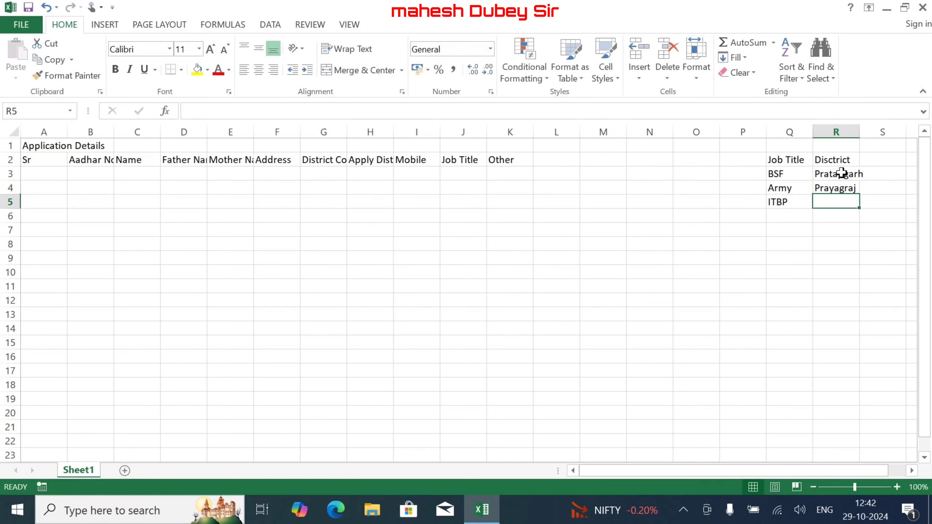
type("Sultanpur")
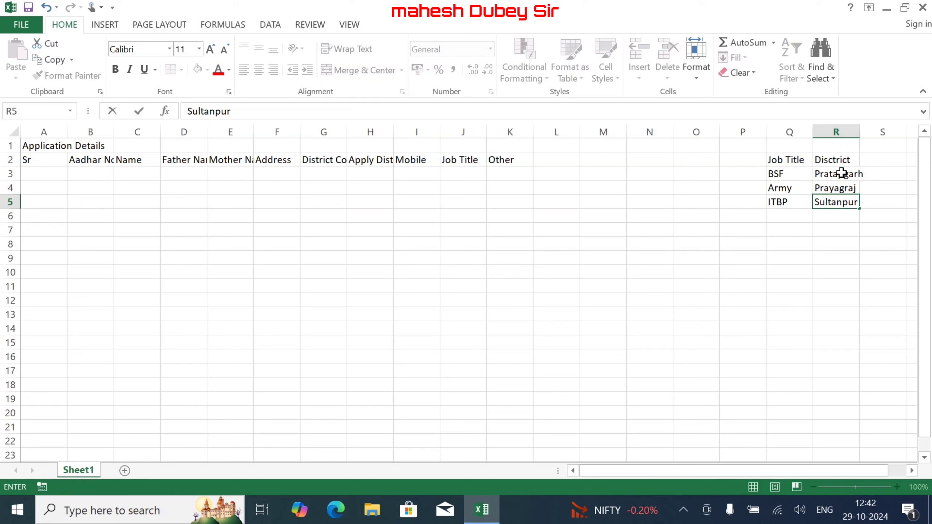
key("Return")
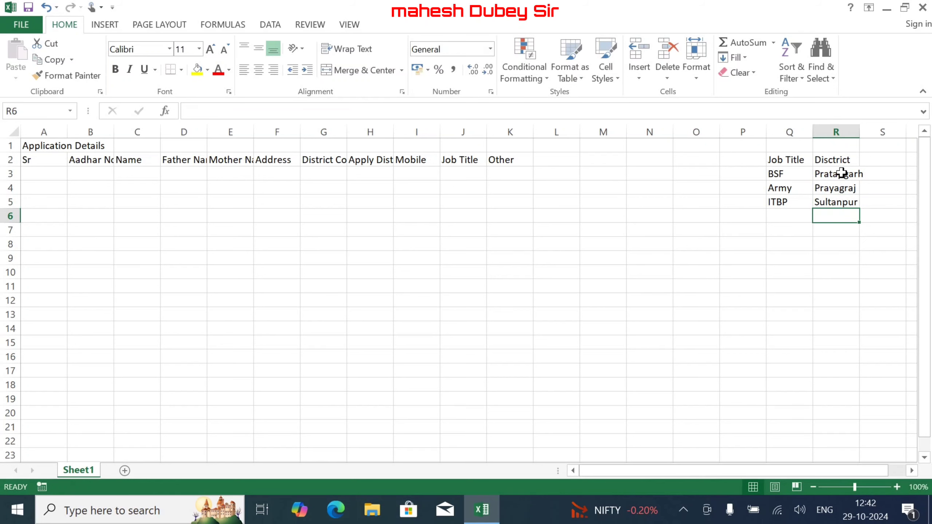
type("Amethi")
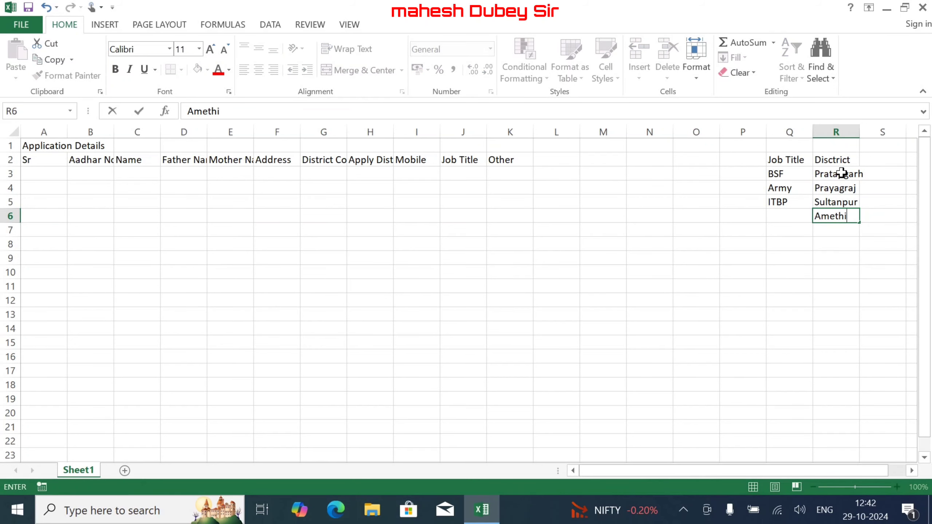
key("Return")
type("Bhadohi")
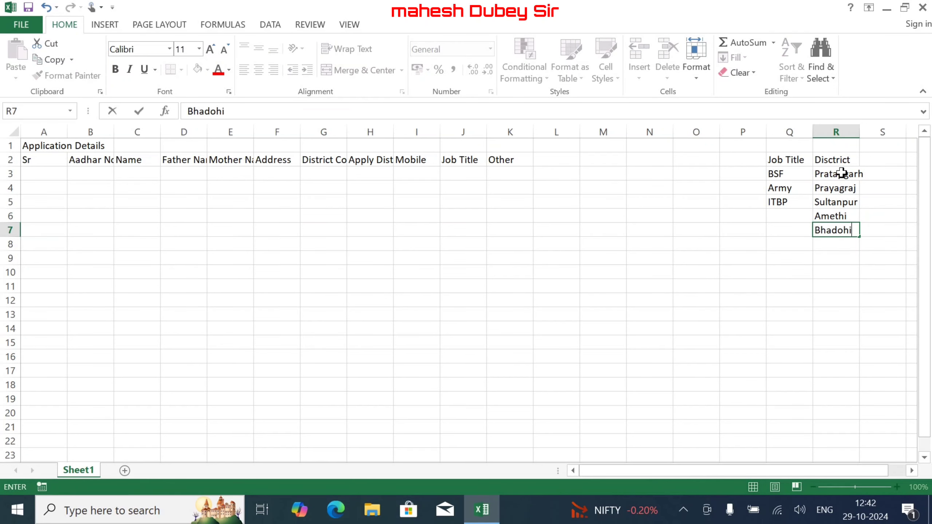
key("Return")
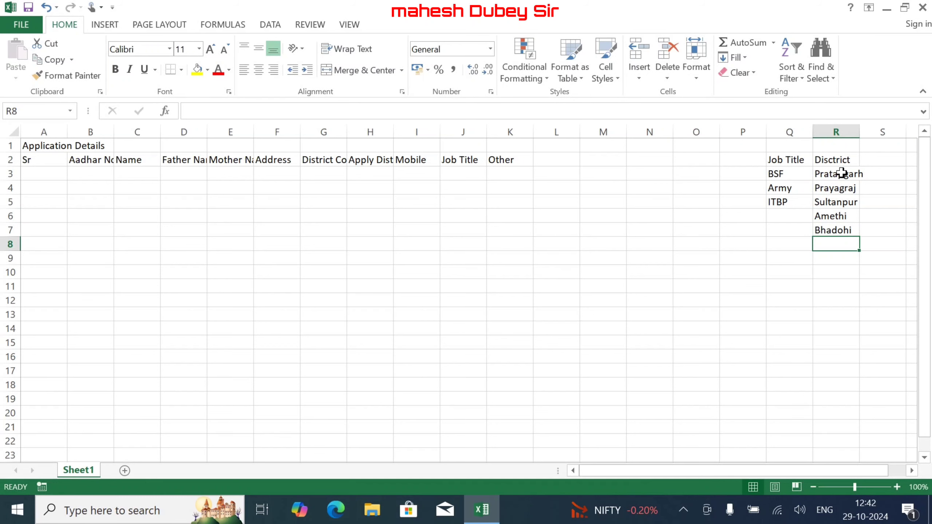
- Replace Amethi with Jaunpur and AutoFit column R to the district names
key("Up")
key("Up")
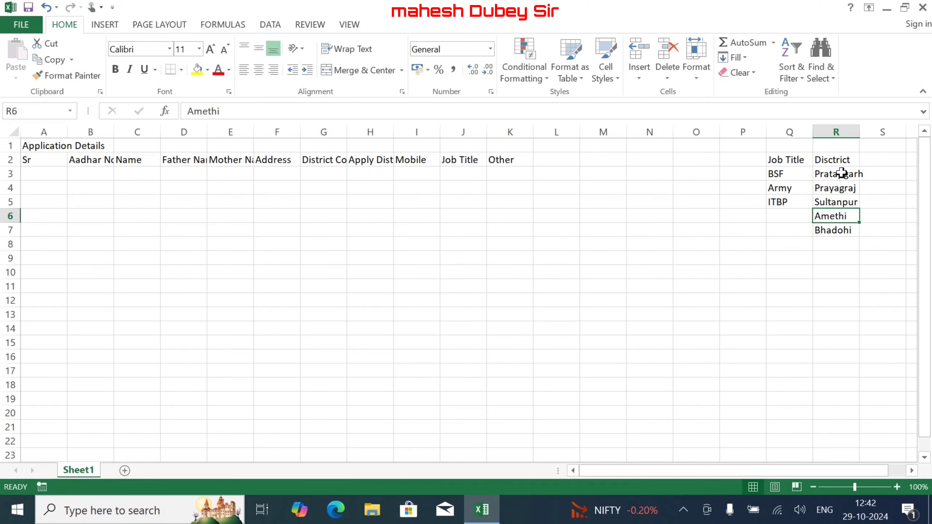
key("Delete")
type("Jaunpur")
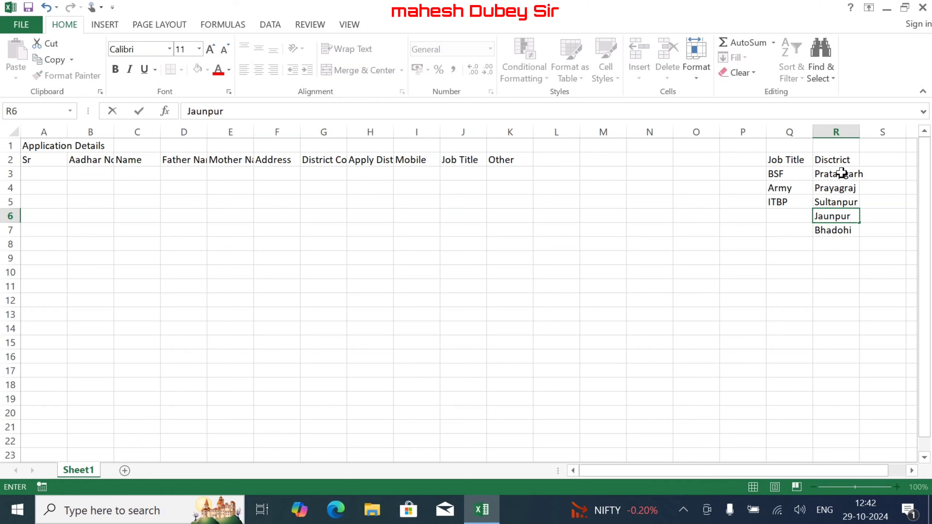
key("Return")
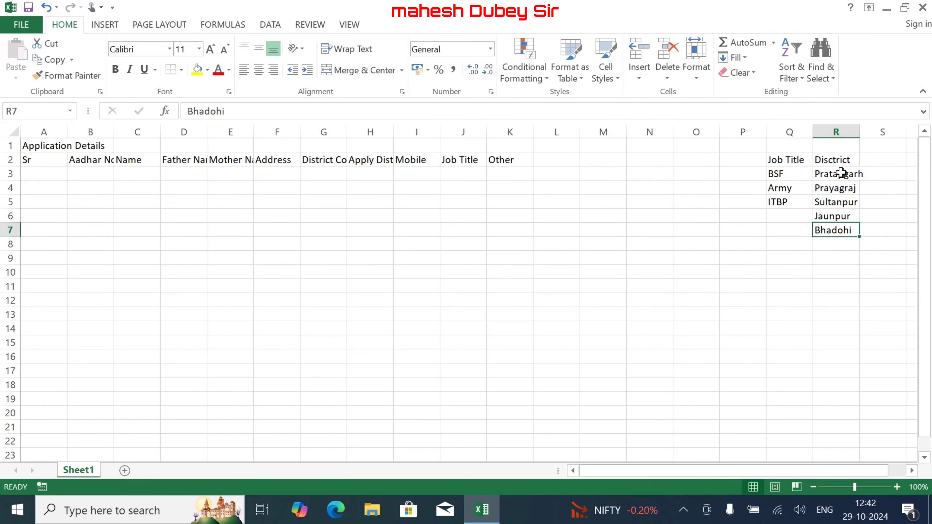
double_click(858, 132)
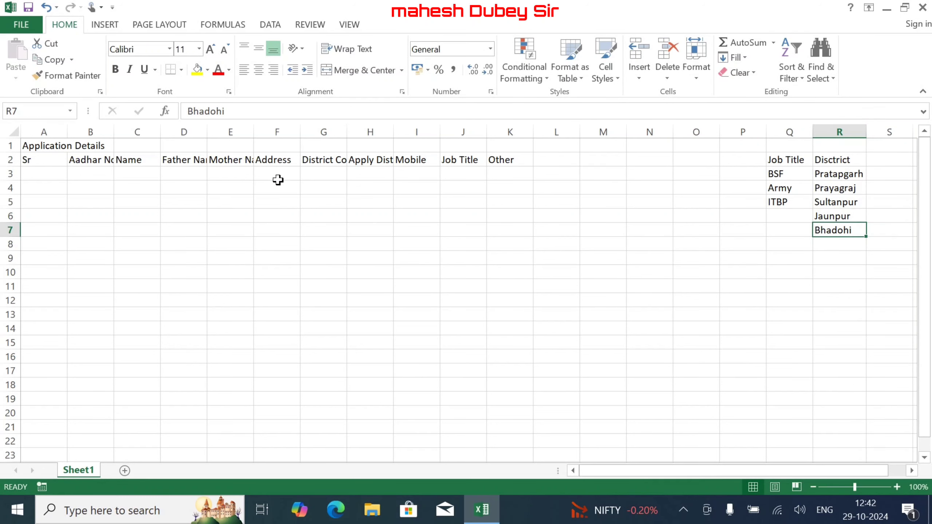
- Merge and centre the title across A1:K1 at font size 14
left_click_drag(38, 152, 492, 134)
left_click(361, 71)
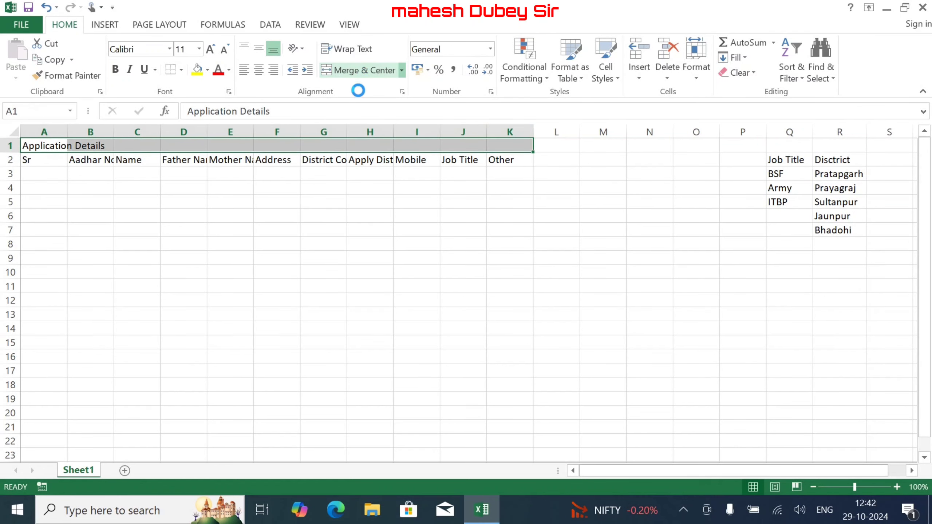
left_click(213, 51)
left_click(213, 52)
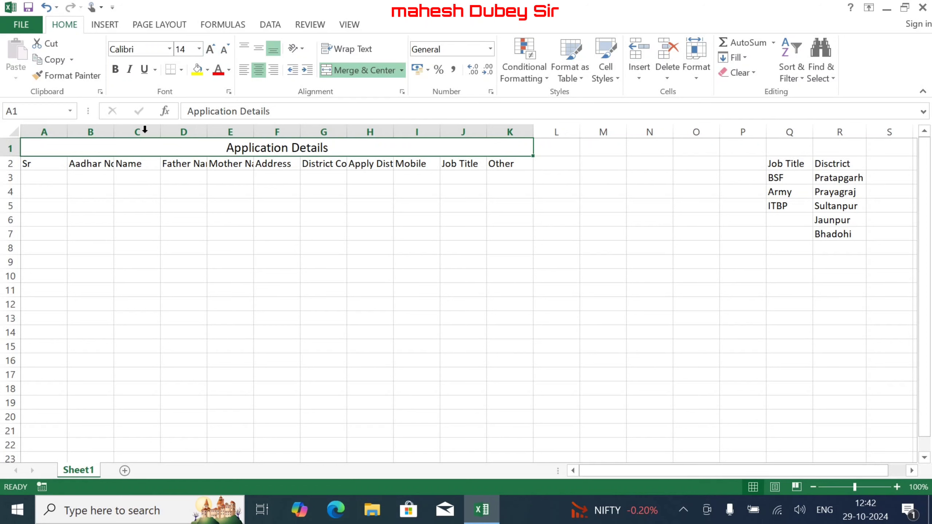
- Make the row 2 headers bold at size 12, and bold the title
left_click_drag(51, 160, 494, 162)
left_click(210, 49)
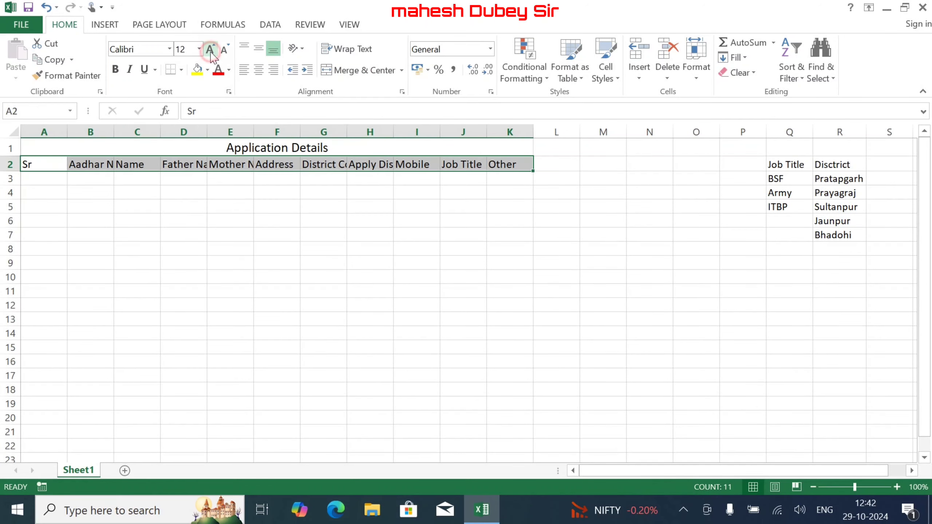
left_click(210, 49)
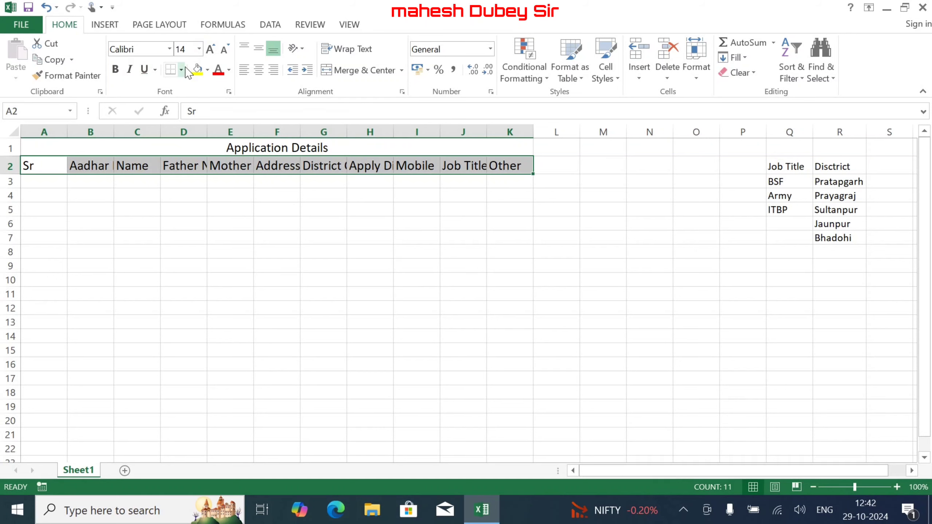
left_click(222, 51)
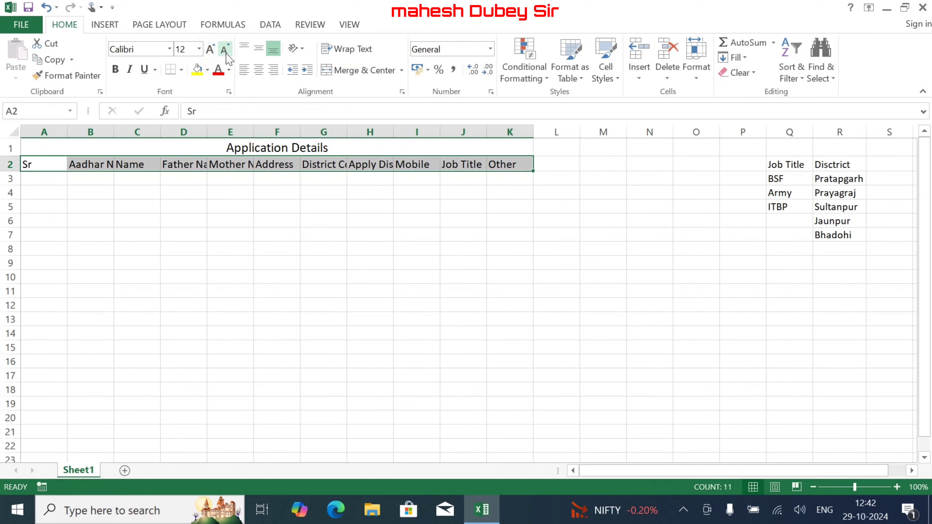
left_click(115, 69)
left_click(145, 148)
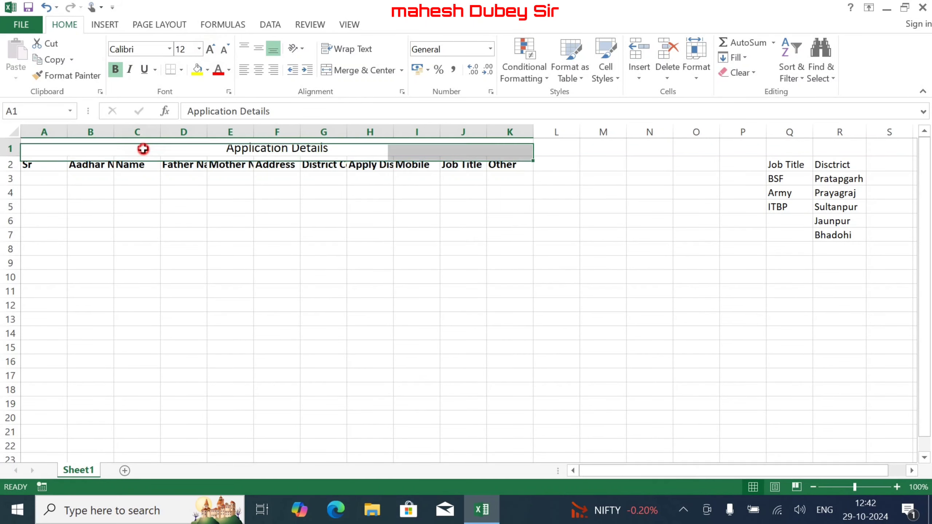
left_click(118, 72)
- Widen columns B and H so Aadhar No and Apply District fit
left_click_drag(44, 131, 495, 131)
left_click(424, 203)
left_click_drag(135, 136, 650, 135)
left_click_drag(711, 133, 723, 132)
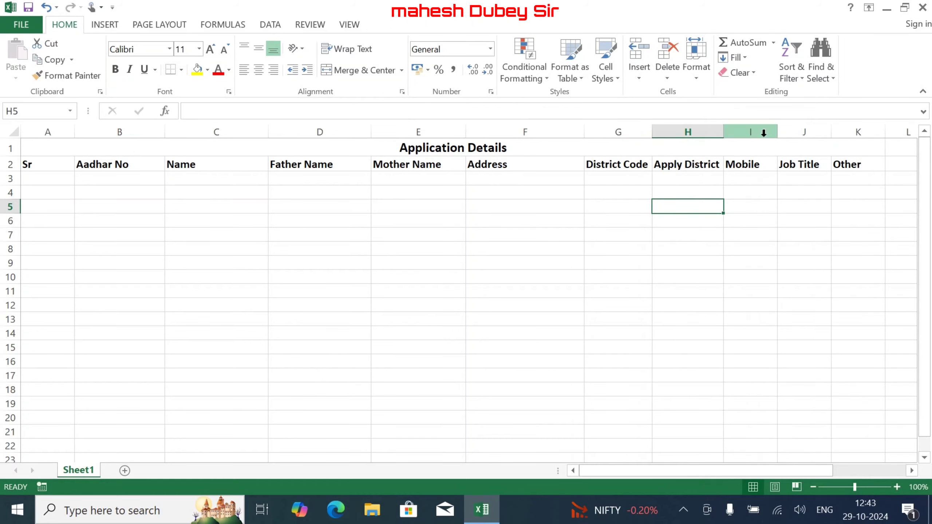
- Centre the row 2 header text across A2:K2
left_click_drag(853, 170, 34, 161)
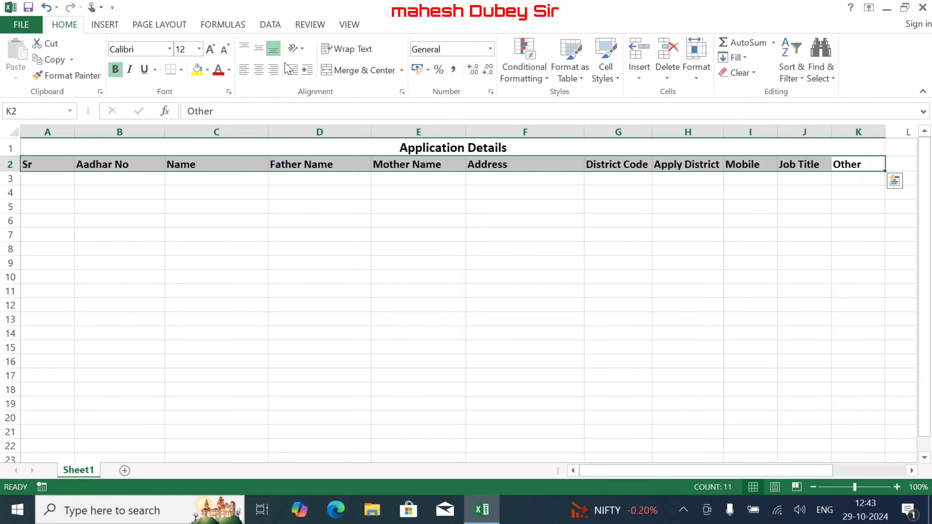
left_click(258, 70)
left_click(293, 189)
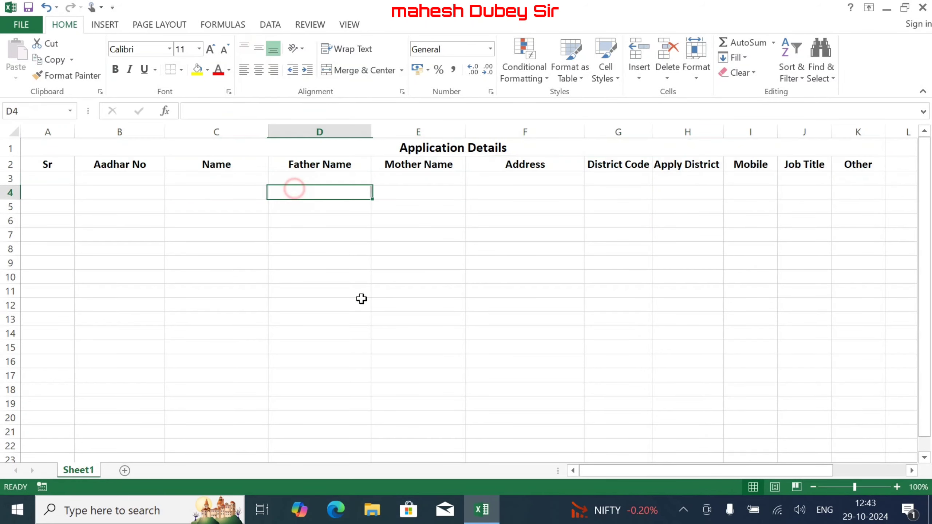
left_click(632, 473)
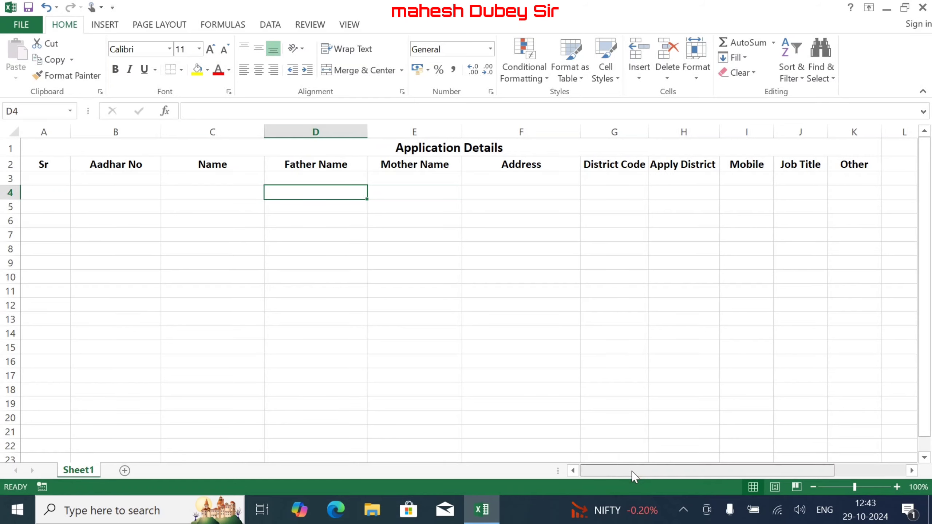
left_click(48, 176)
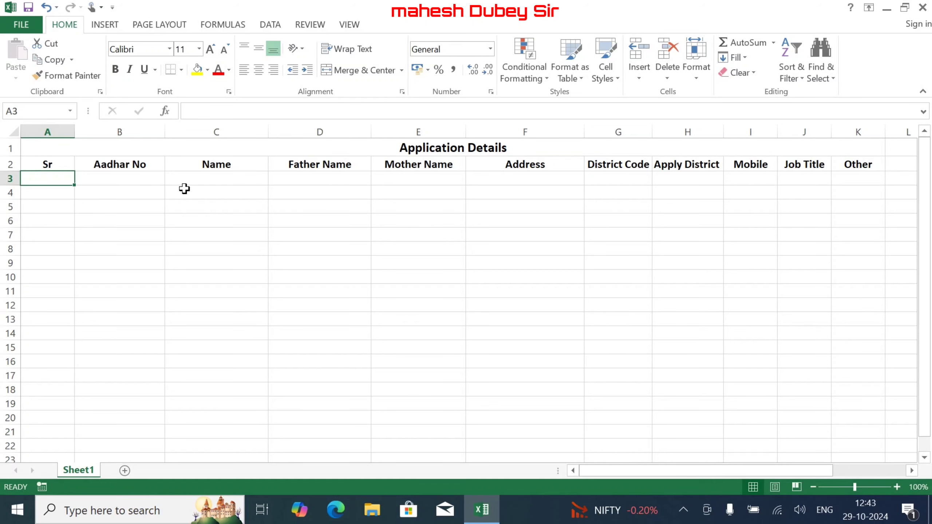
- Give A1:K20 All Borders plus a Thick Box Border outline
left_click_drag(308, 148, 339, 423)
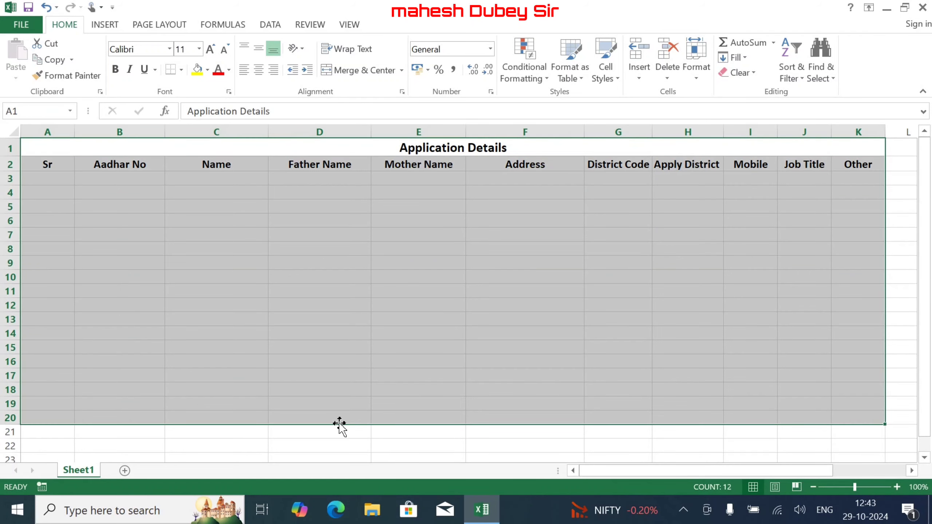
left_click(182, 70)
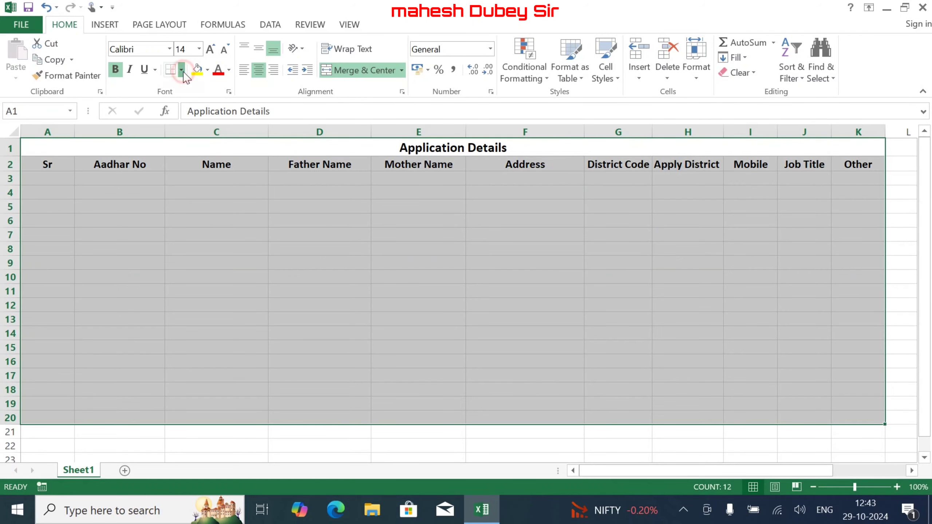
left_click(207, 191)
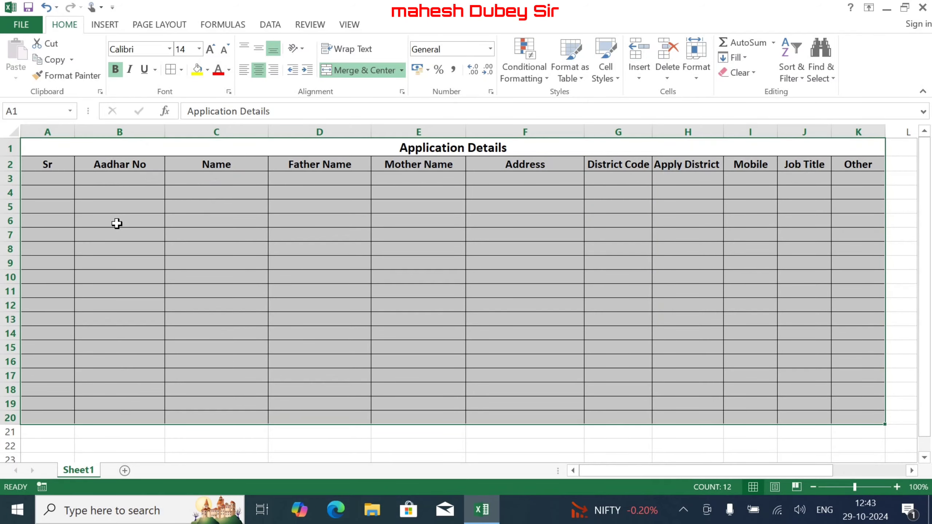
left_click_drag(65, 151, 147, 422)
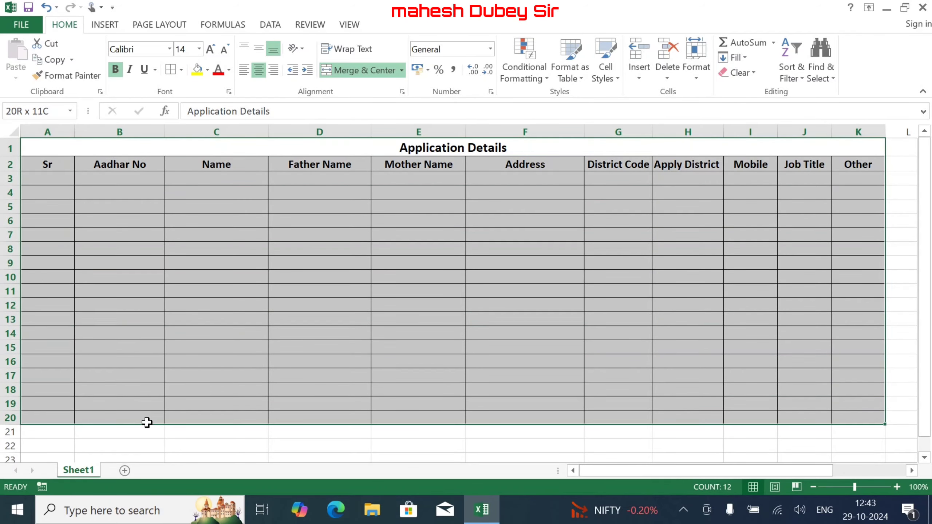
left_click(181, 69)
left_click(216, 229)
left_click(167, 248)
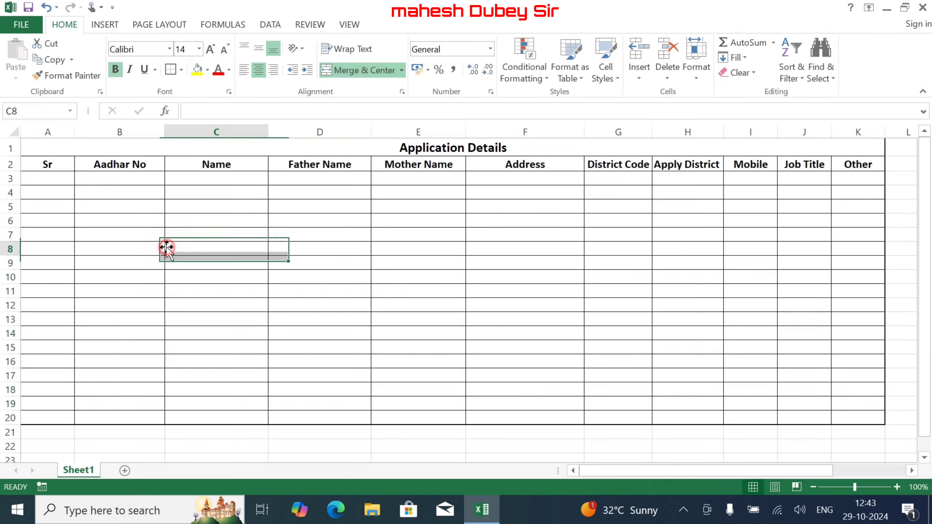
- Fill the row 2 headers yellow with black text
left_click_drag(45, 165, 855, 166)
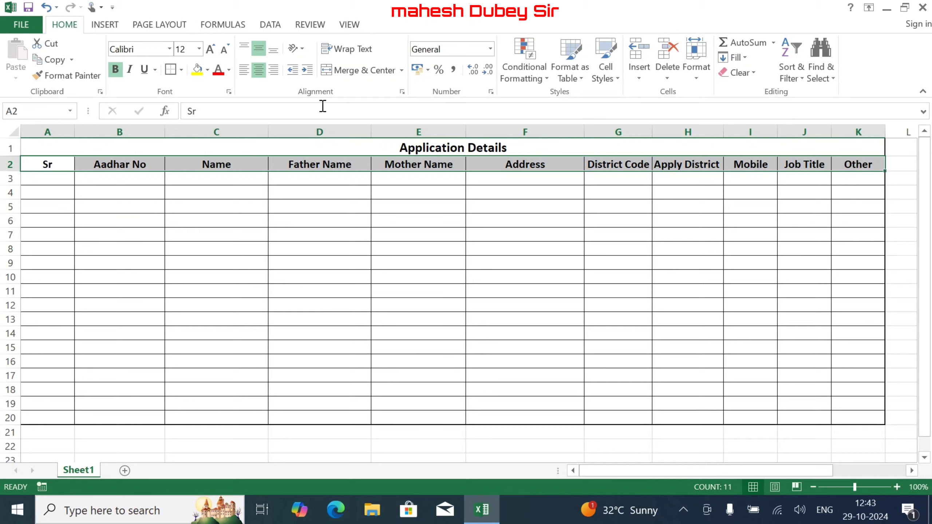
left_click(207, 69)
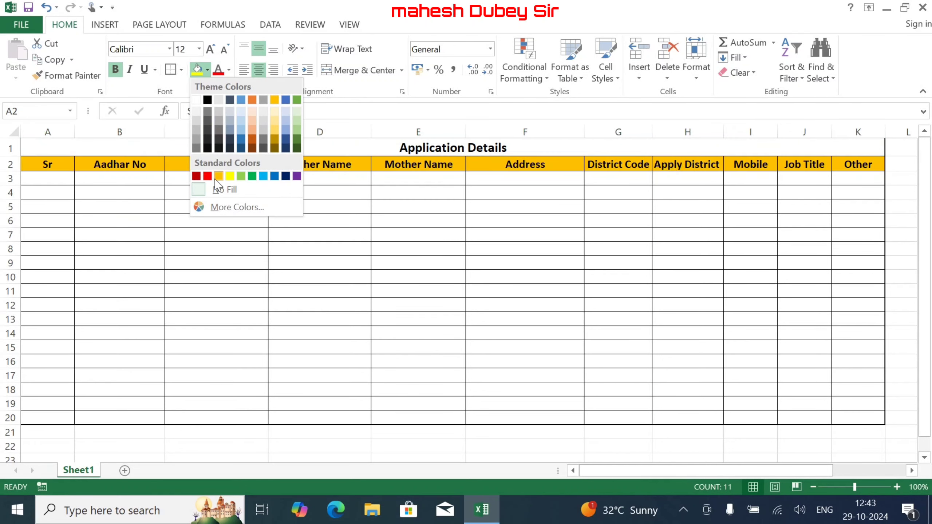
left_click(230, 177)
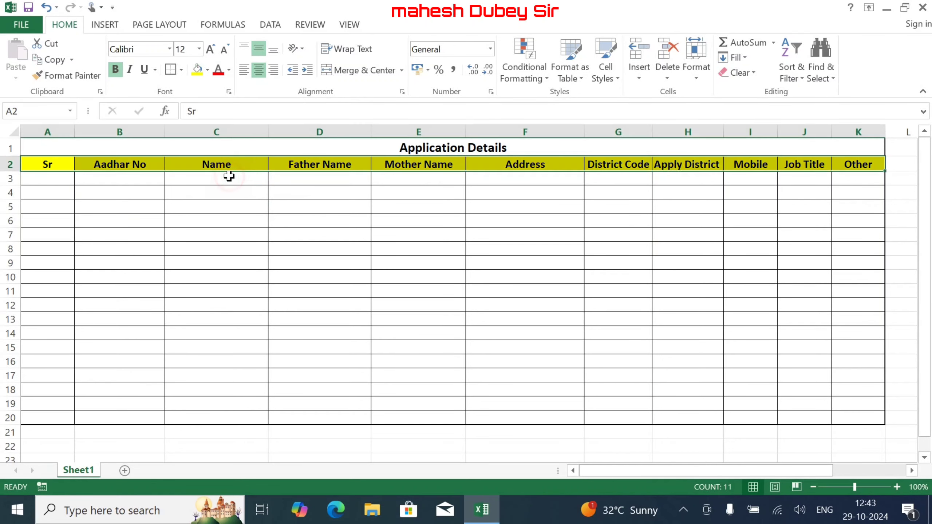
left_click(218, 70)
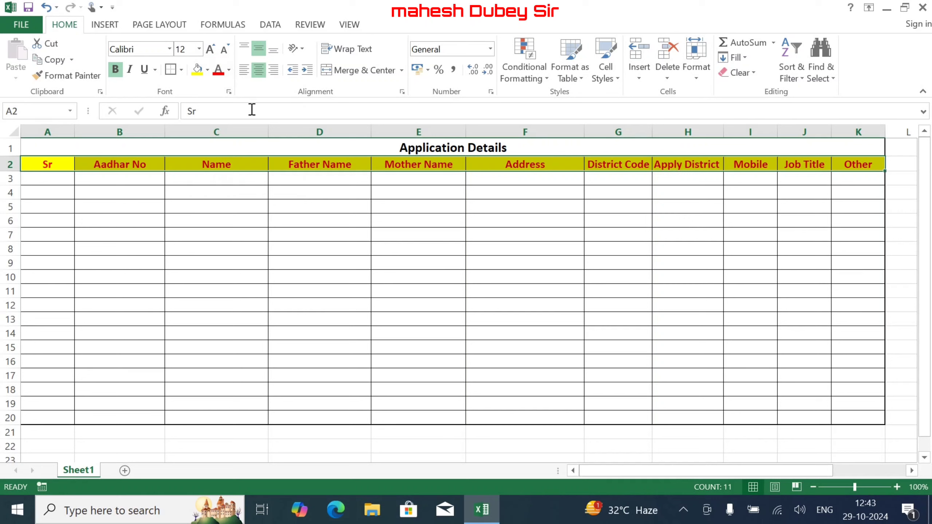
left_click(229, 70)
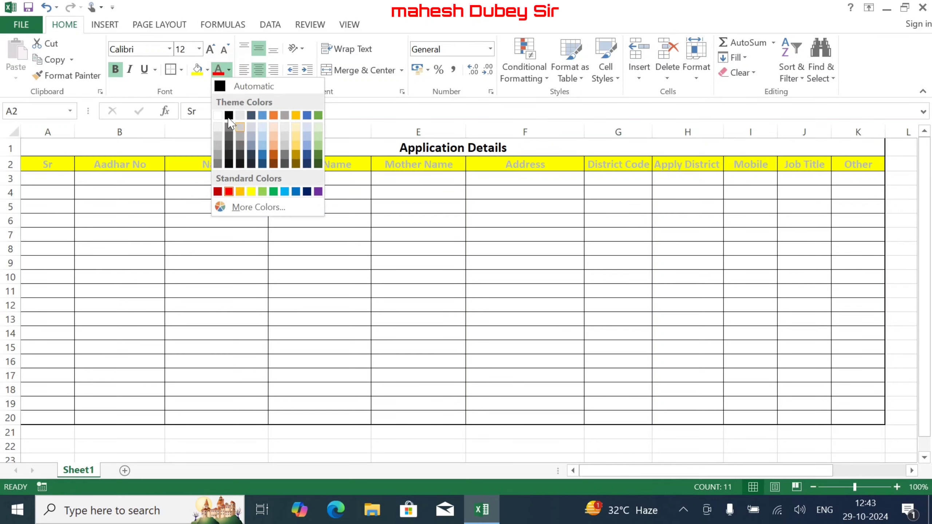
left_click(228, 115)
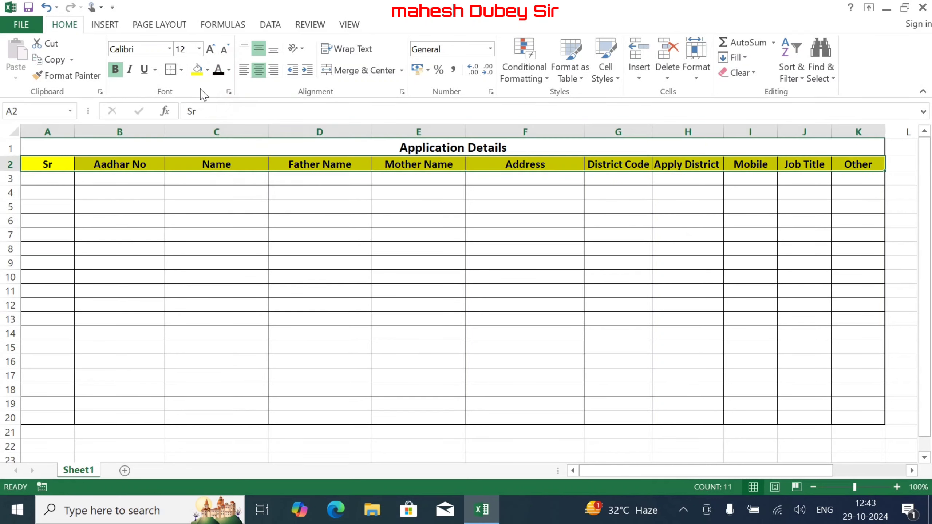
- Shade the Application Details title cell light grey
left_click(255, 149)
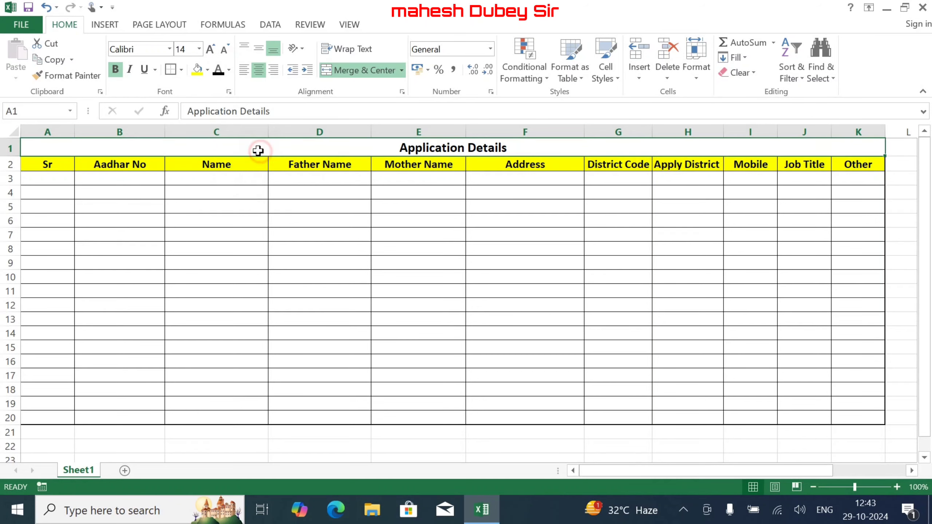
left_click(207, 69)
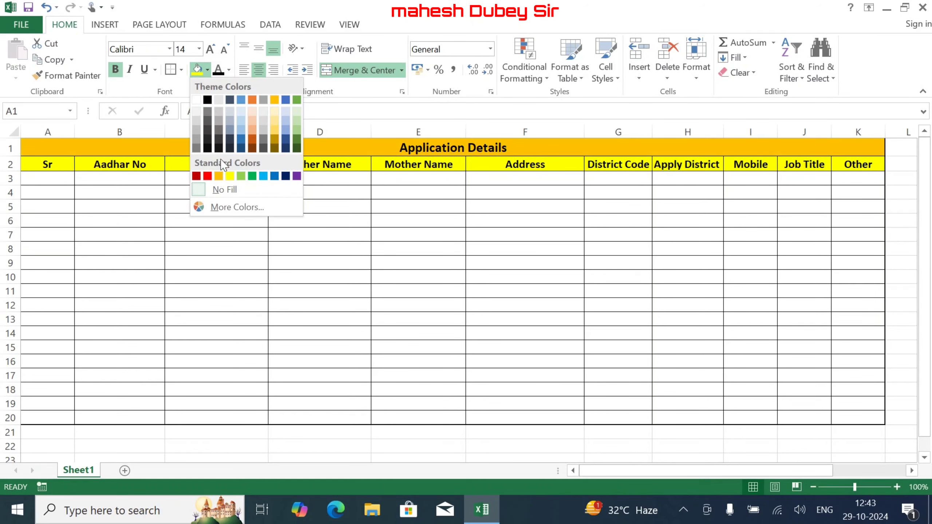
left_click(219, 100)
left_click(215, 241)
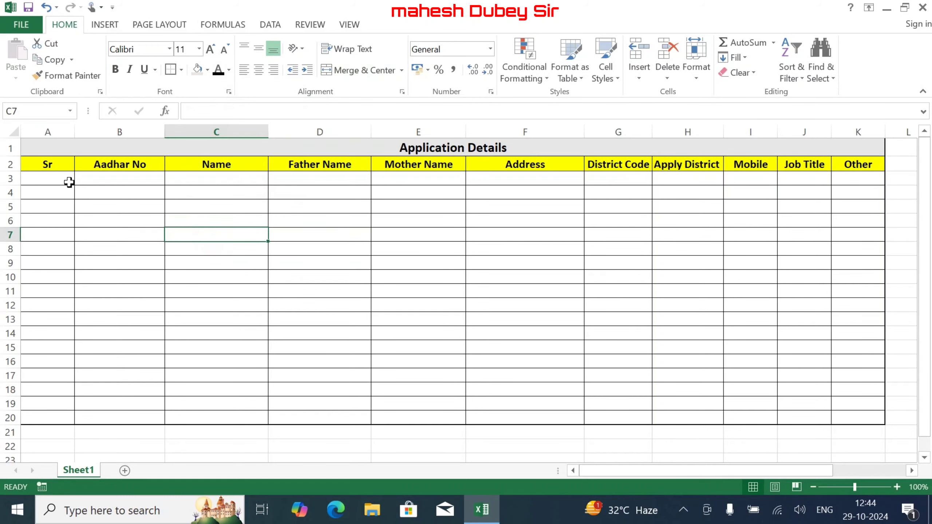
- Enter Sr 1 in A3 and the applicant's 12-digit Aadhar number in B3
left_click(56, 176)
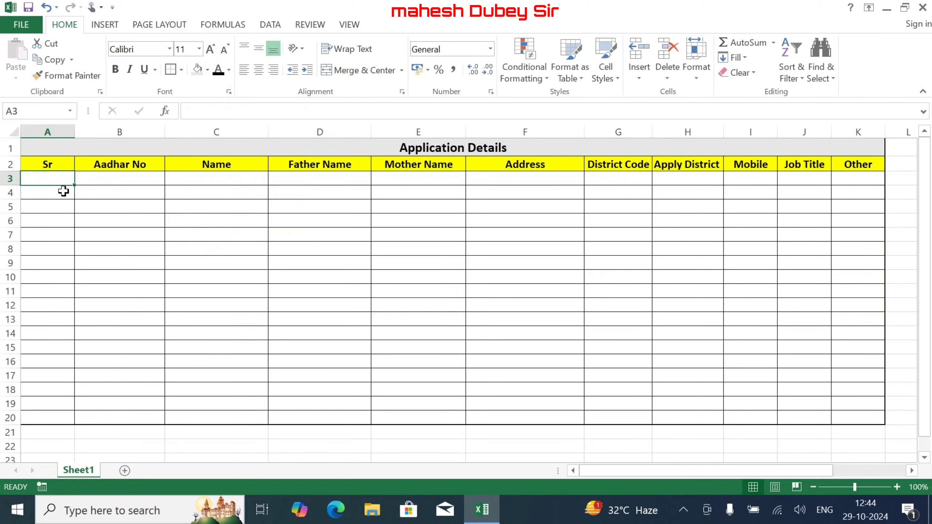
type("1")
key("Tab")
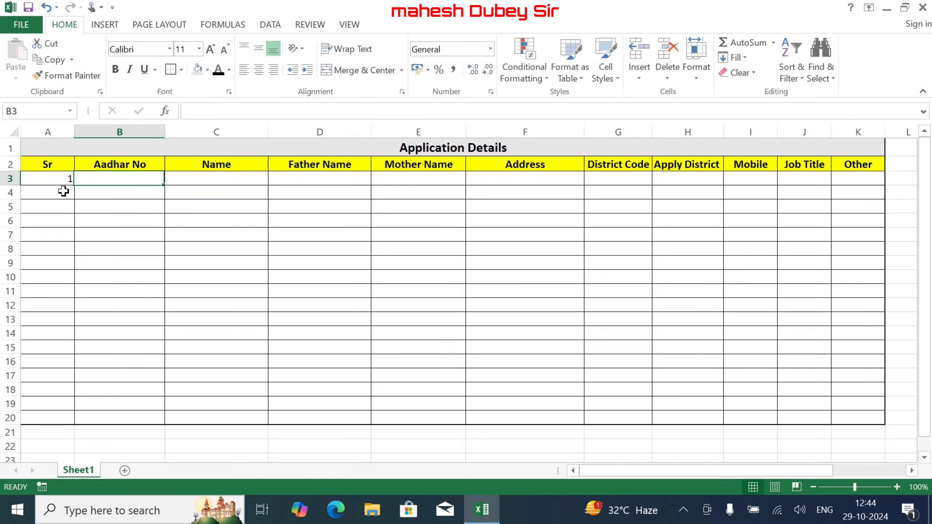
type("9898989898")
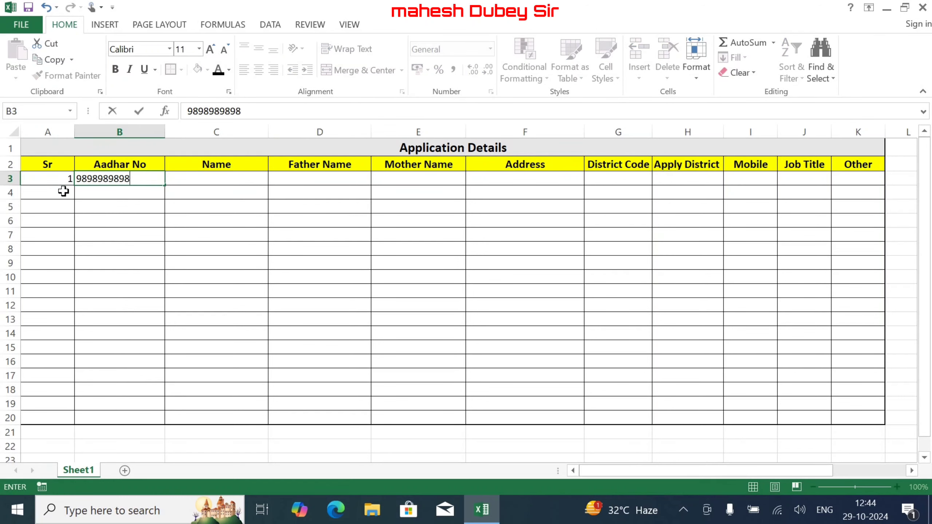
key("Return")
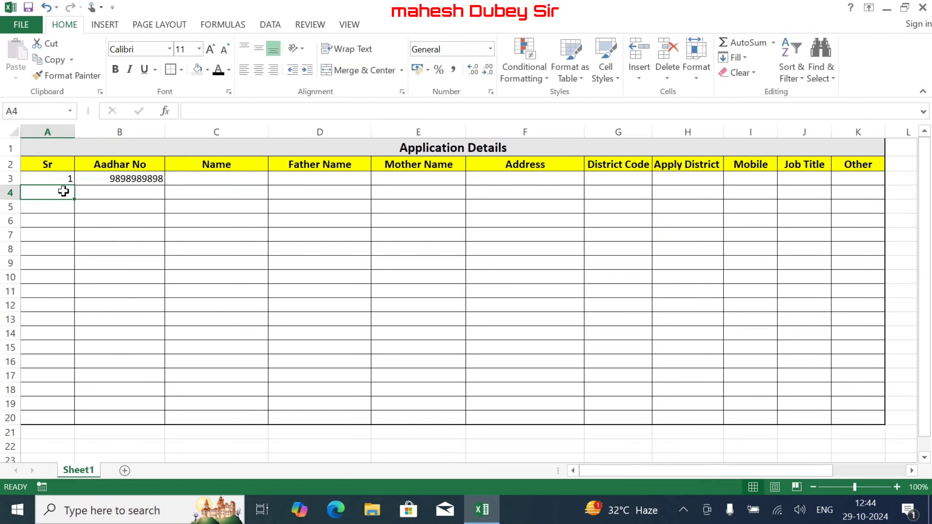
left_click(139, 179)
left_click(250, 111)
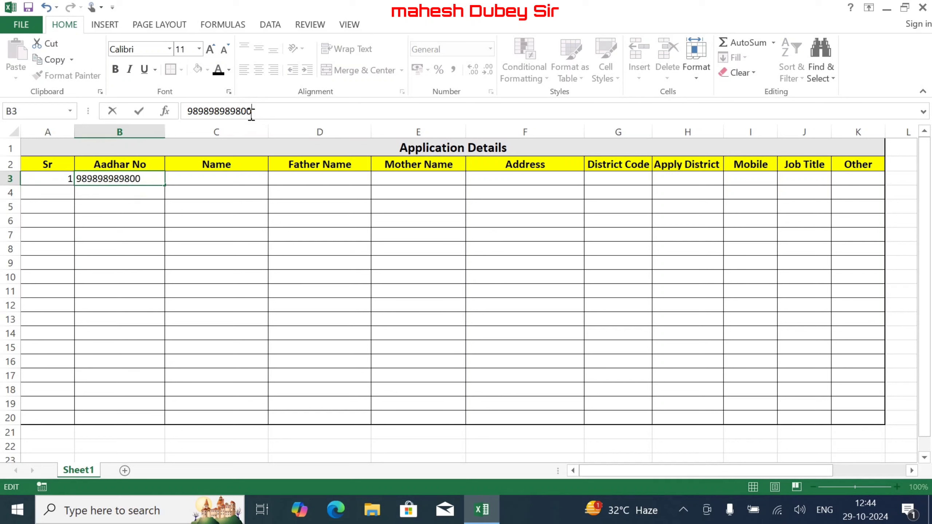
type("00")
key("Return")
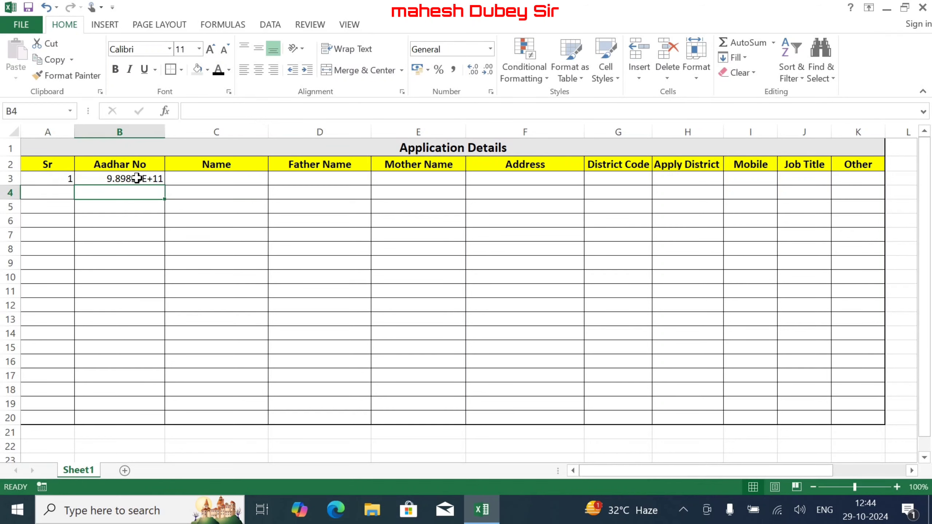
- Format B3:B20 as Number with zero decimal places
left_click_drag(136, 179, 121, 416)
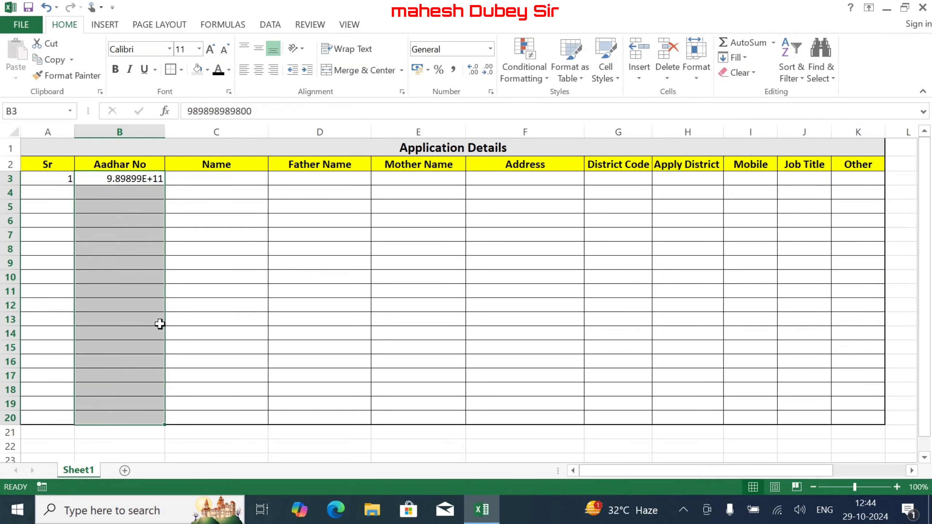
left_click(491, 51)
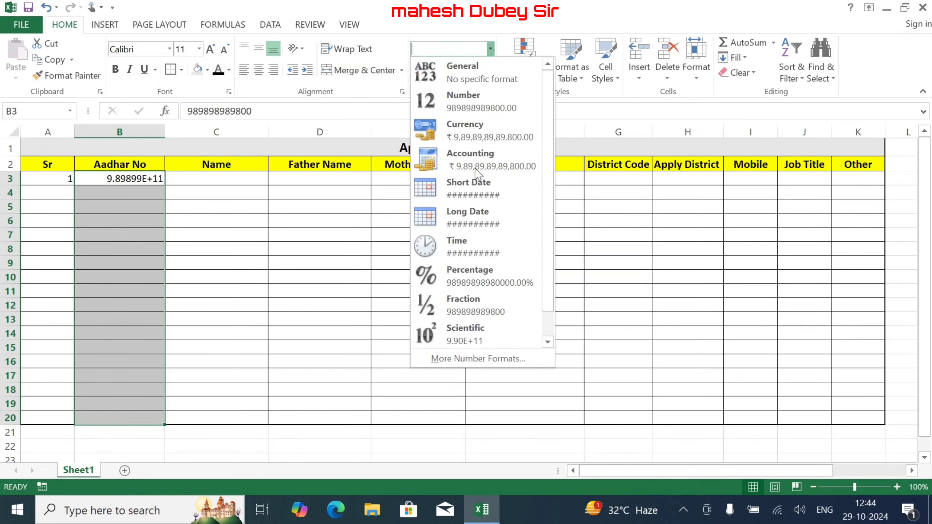
left_click(493, 103)
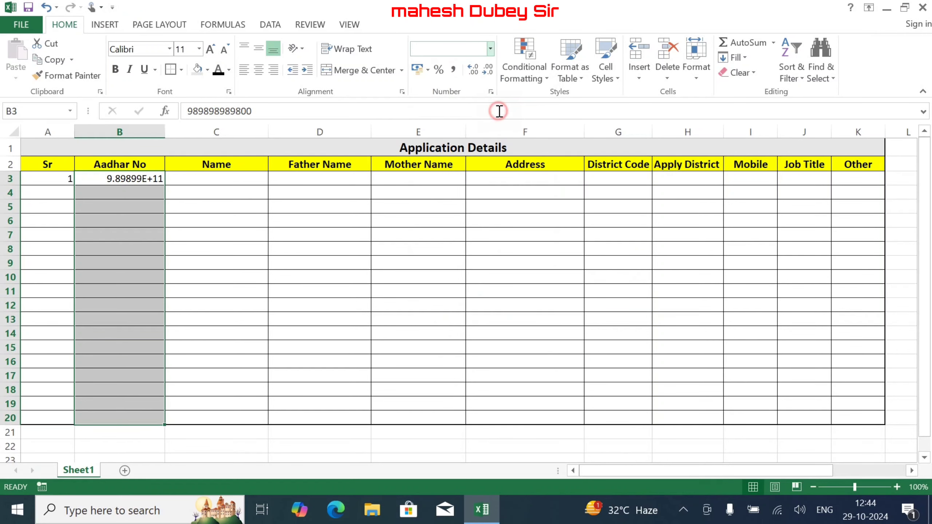
left_click(488, 71)
left_click(488, 70)
left_click(488, 71)
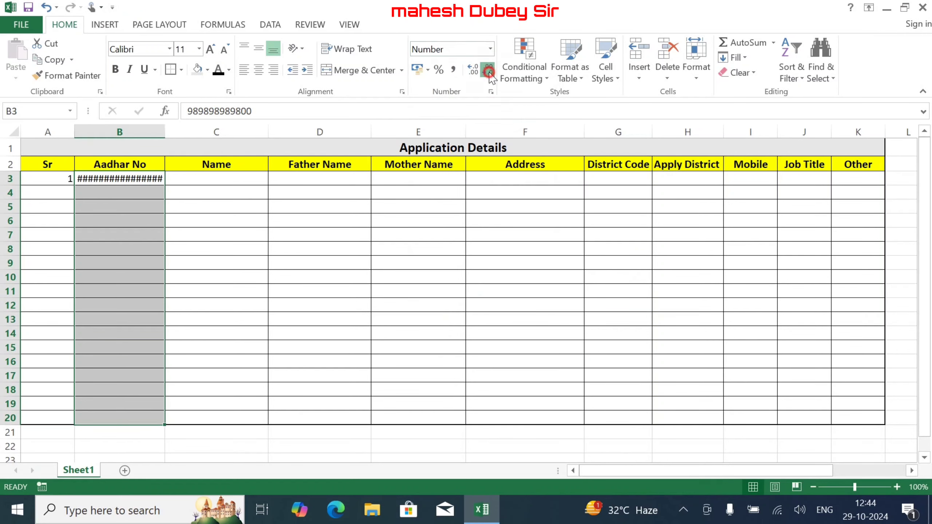
left_click(488, 70)
left_click(487, 71)
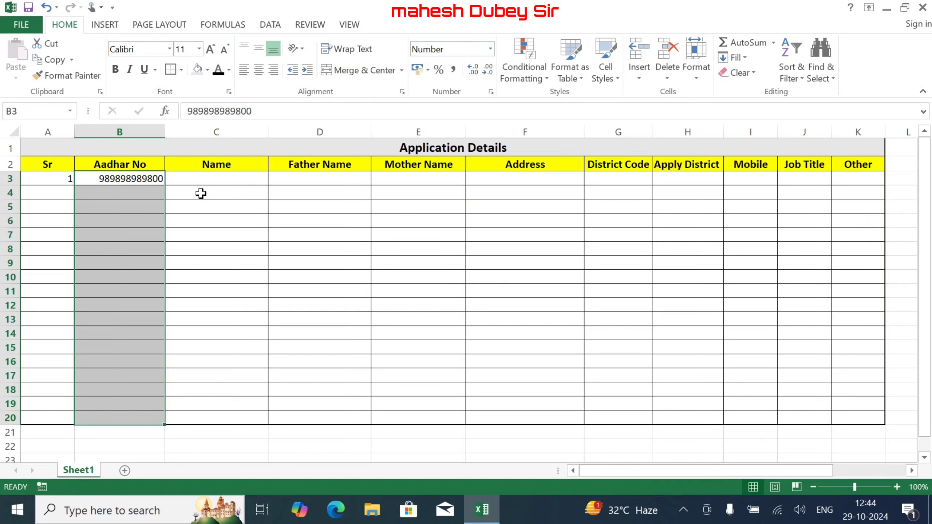
left_click(58, 177)
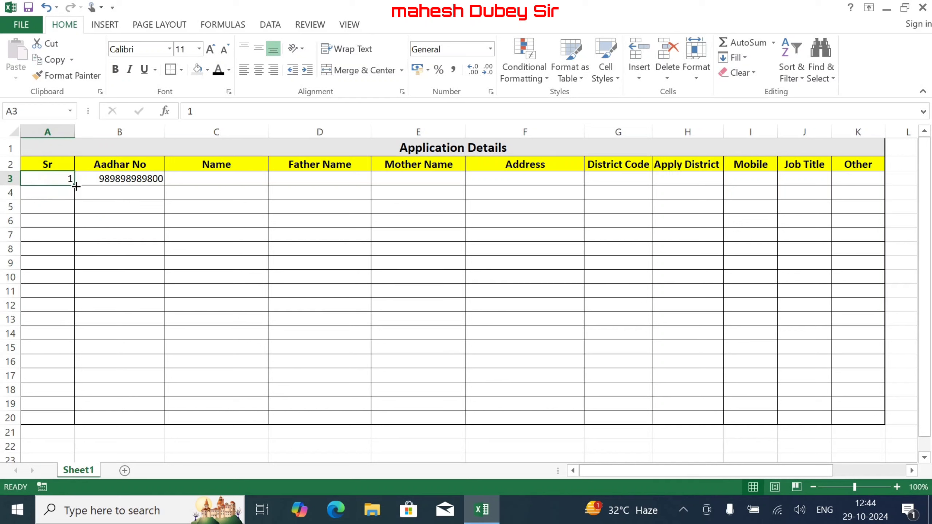
- Fill the Sr column A3:A20 with the series 1 to 18
left_click_drag(74, 185, 83, 425)
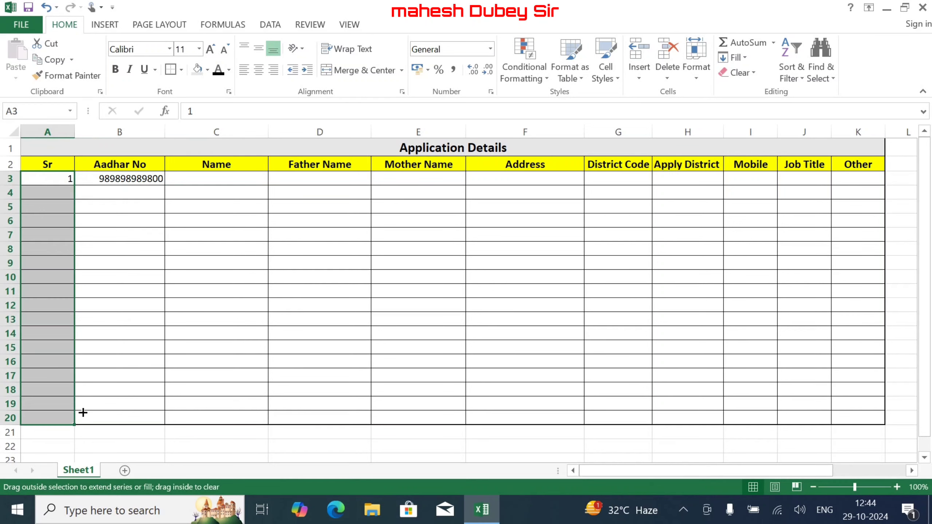
key("ctrl+z")
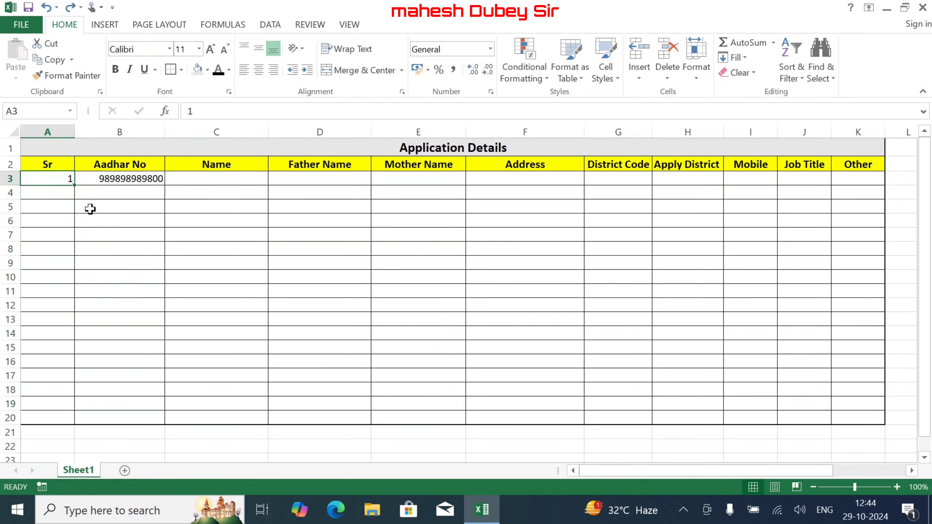
left_click(90, 207)
left_click(62, 177)
left_click_drag(77, 185, 72, 424)
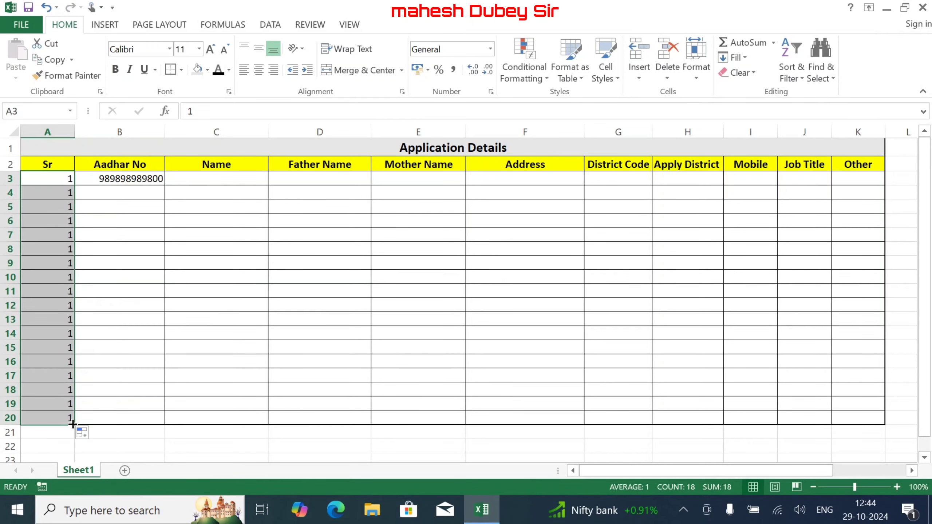
left_click(96, 436)
left_click(58, 369)
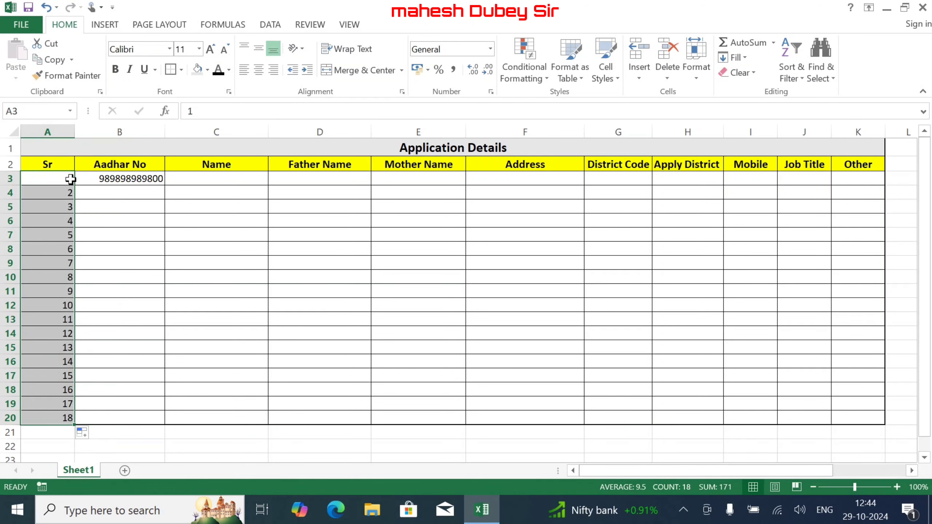
- Centre the Sr and Aadhar No entries in A3:B20 horizontally and vertically
left_click_drag(66, 177, 131, 421)
left_click(258, 69)
left_click(259, 48)
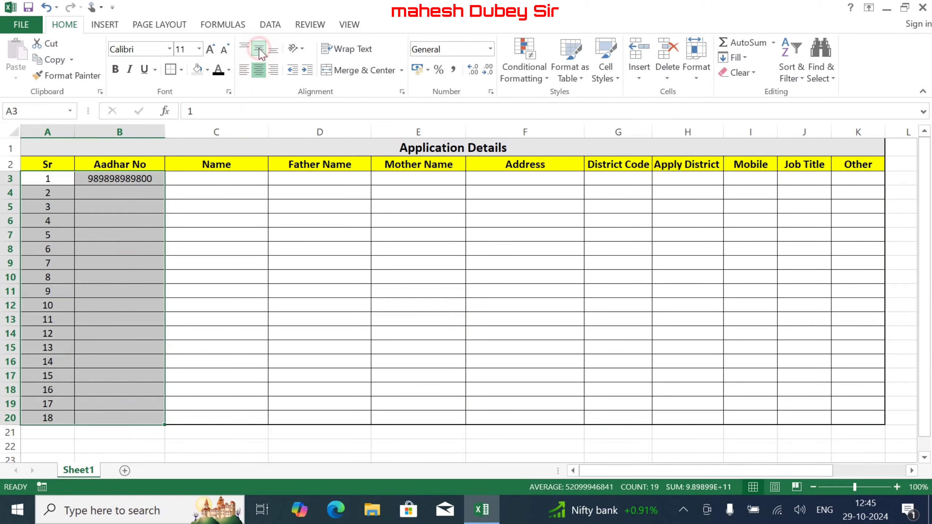
left_click(76, 219)
- Narrow column A to fit the Sr numbers
left_click_drag(74, 131, 55, 131)
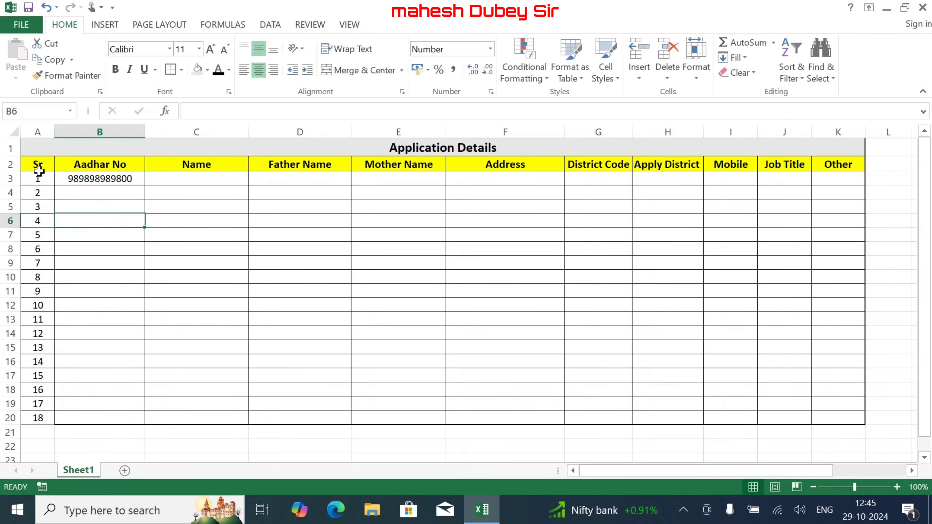
left_click(96, 179)
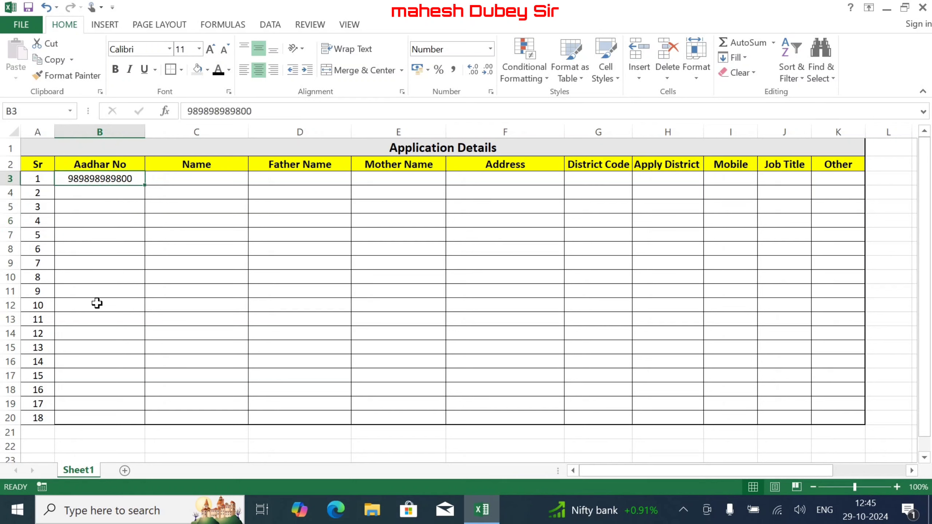
left_click(175, 180)
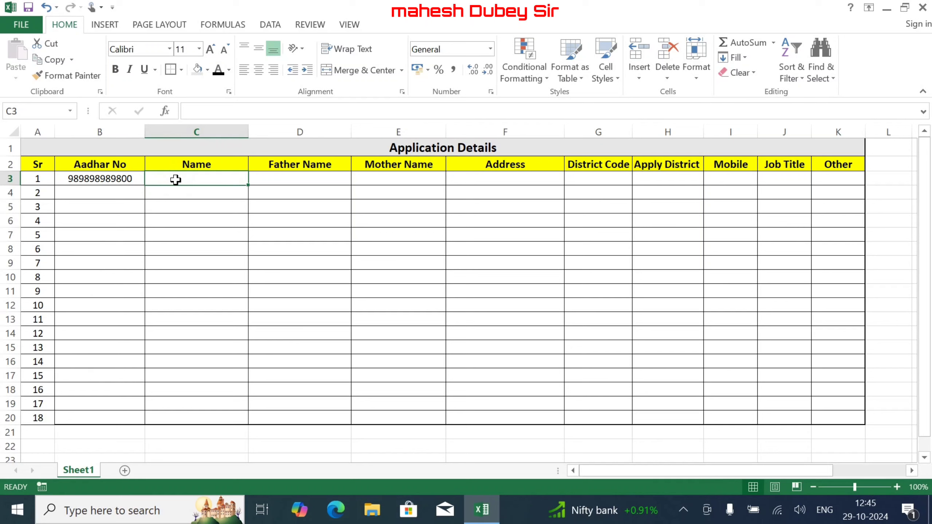
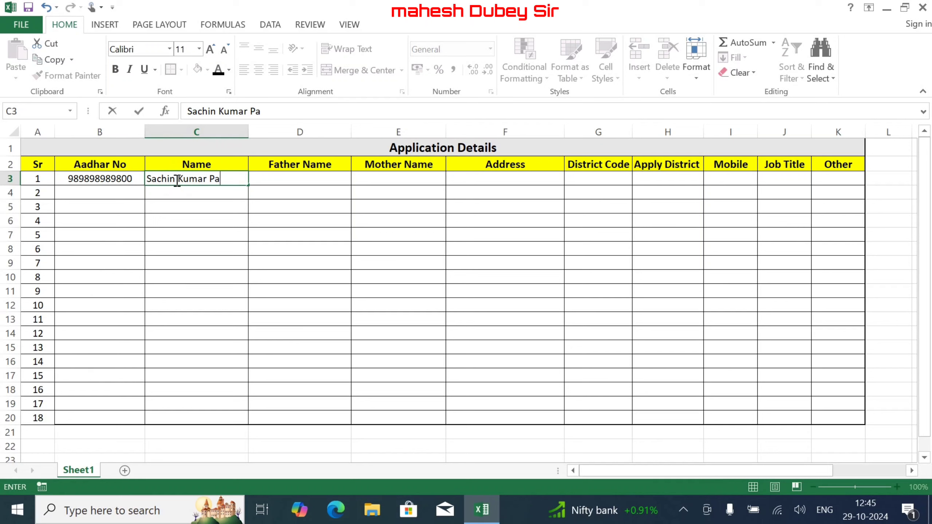
- Enter the first applicant's name, father's name and mother's name in C3:E3
key("Tab")
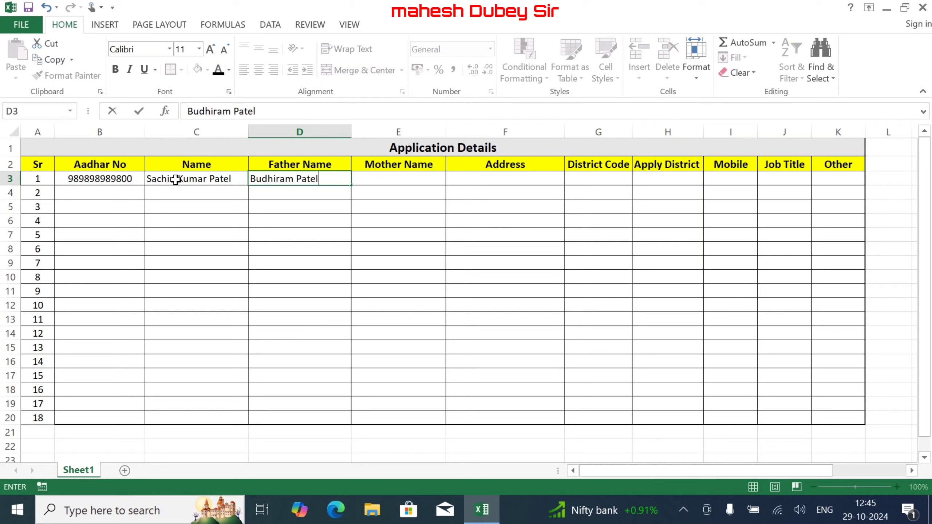
key("Tab")
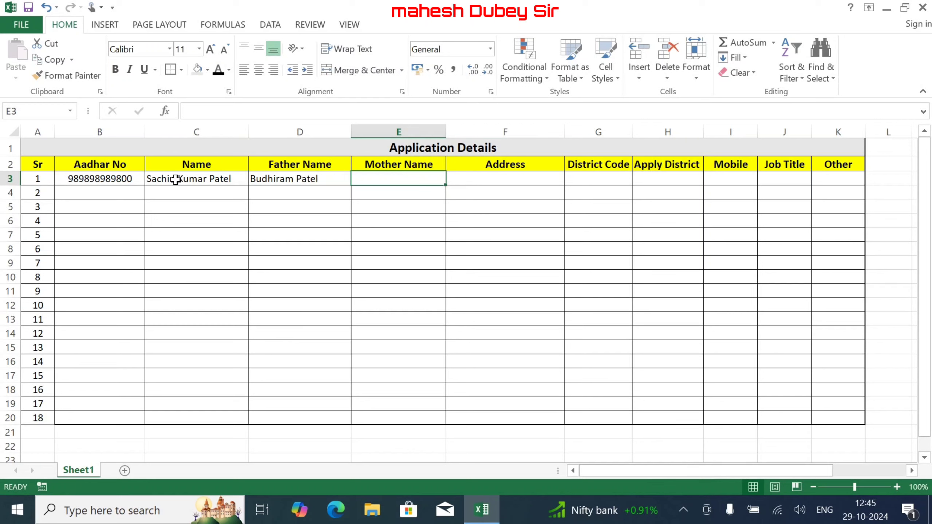
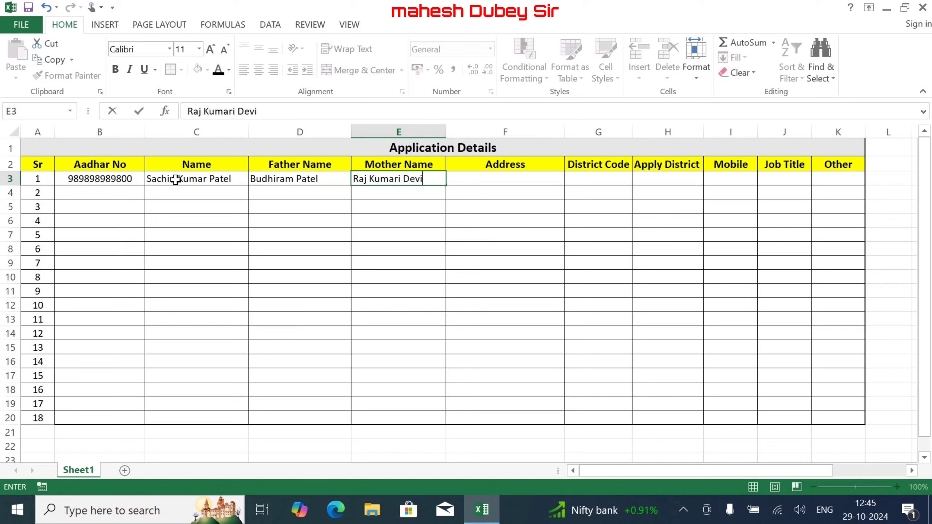
key("Tab")
- Enter the applicant's address in F3 and District Code 1 in G3
type("R")
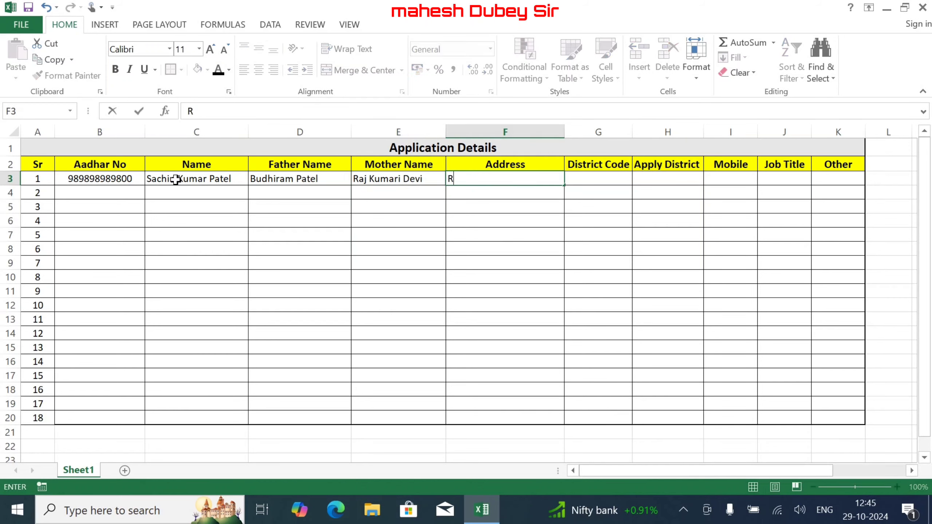
type("aniganj")
key("Tab")
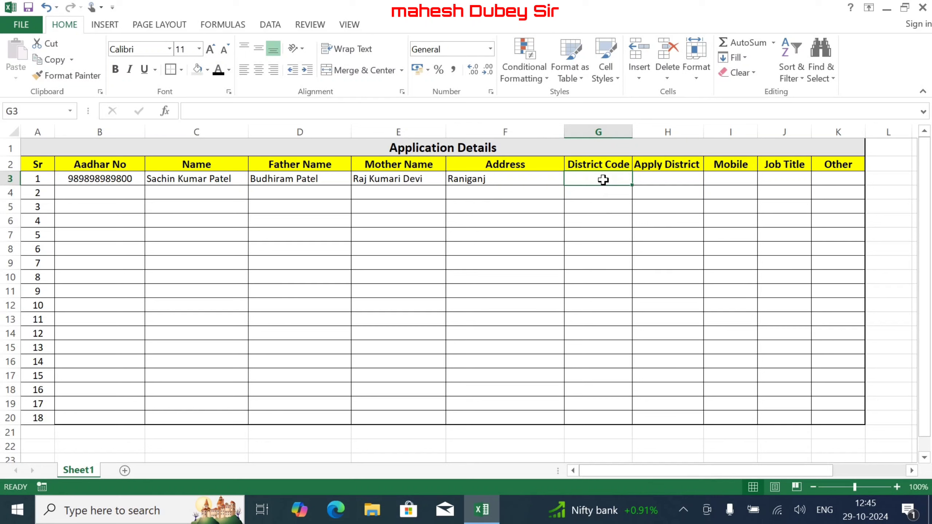
type("1")
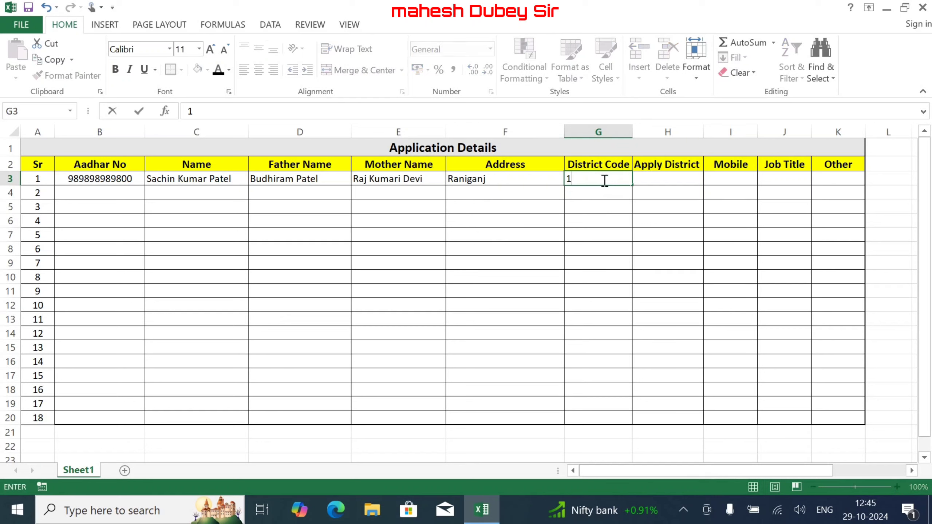
key("Tab")
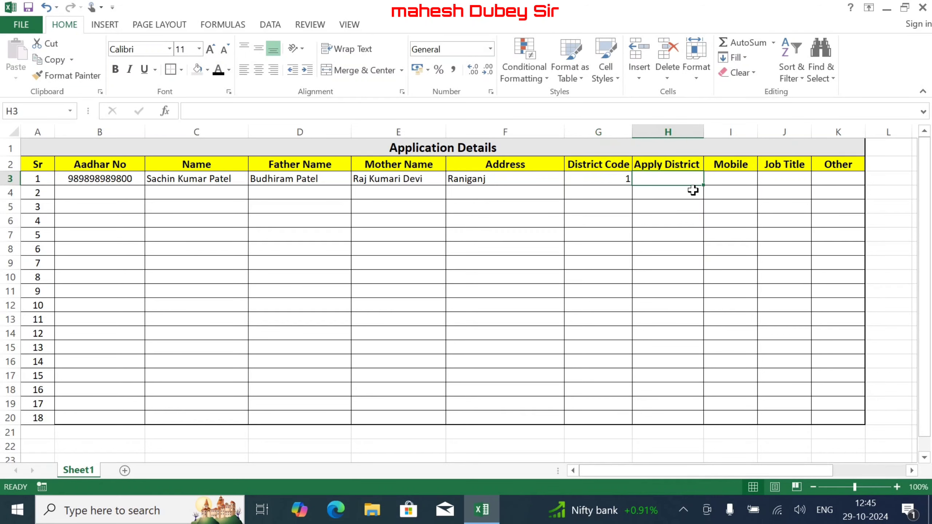
left_click(623, 177)
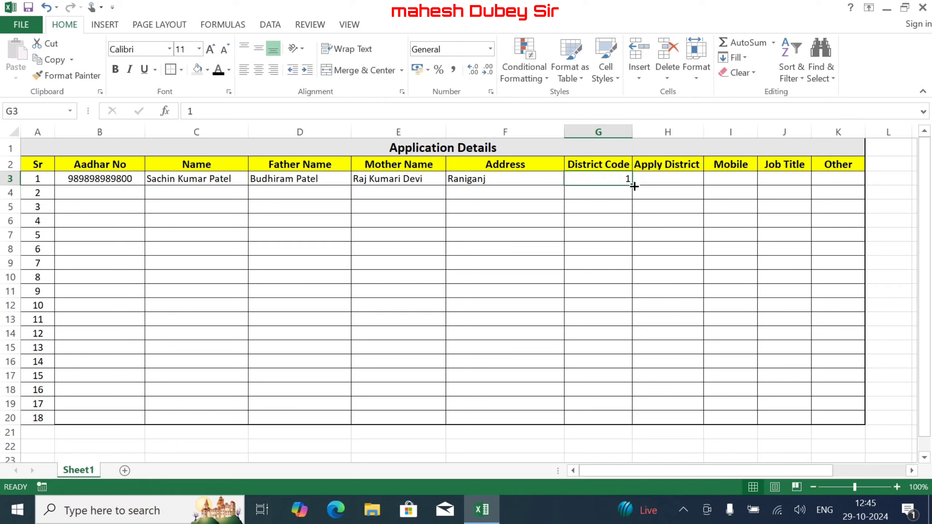
left_click(651, 180)
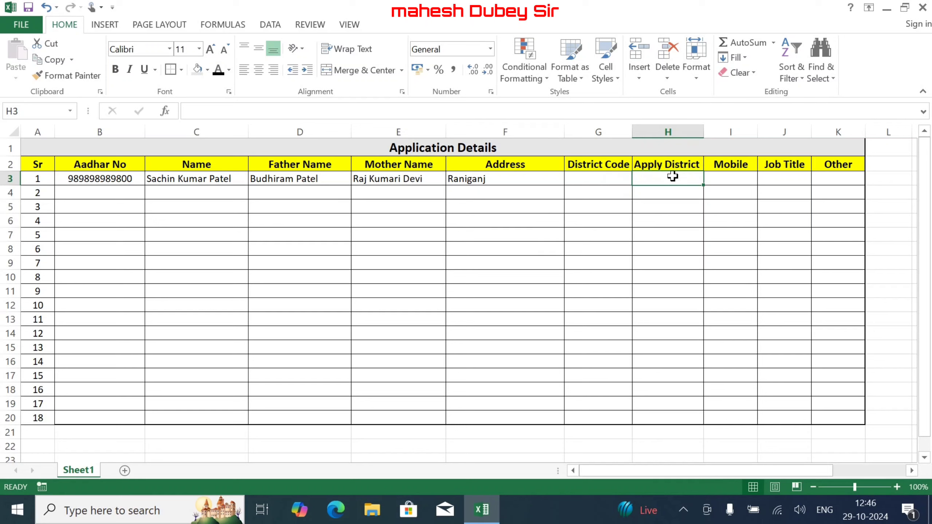
- Insert a blank column before Job Title and head it 'Job Code' in J2
left_click(786, 175)
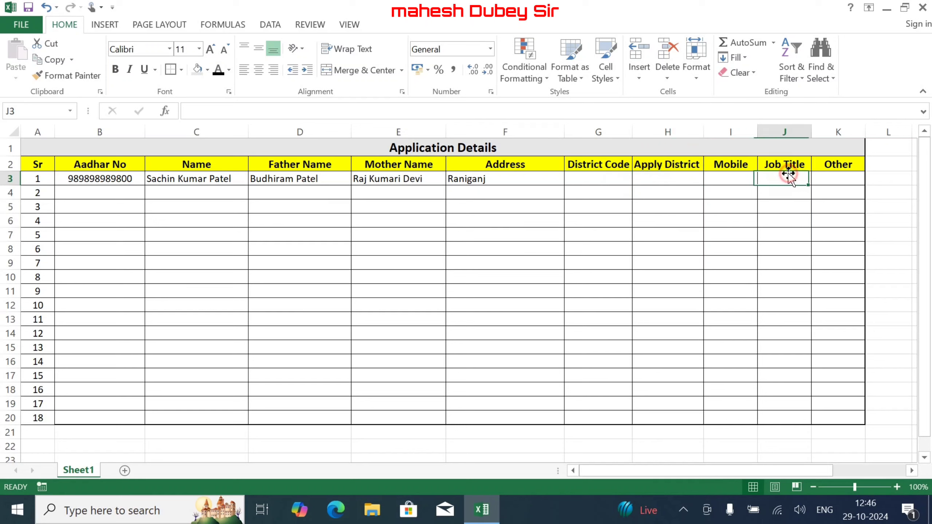
left_click(778, 135)
right_click(779, 135)
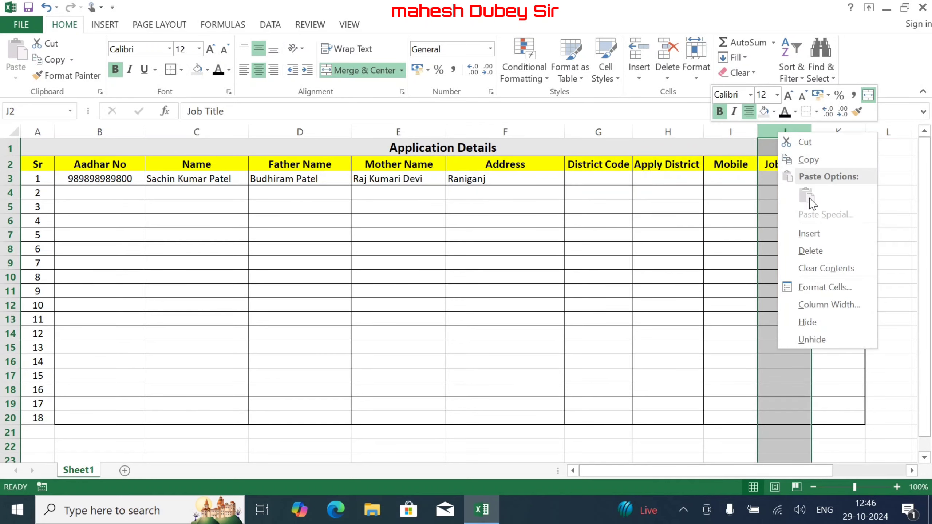
left_click(816, 231)
left_click_drag(780, 165, 784, 193)
left_click(780, 165)
type("J")
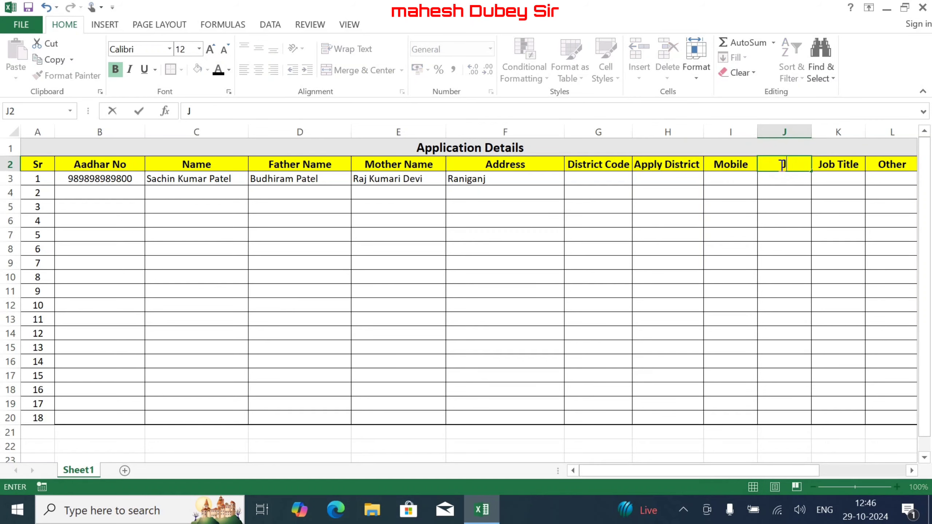
type("ob Code")
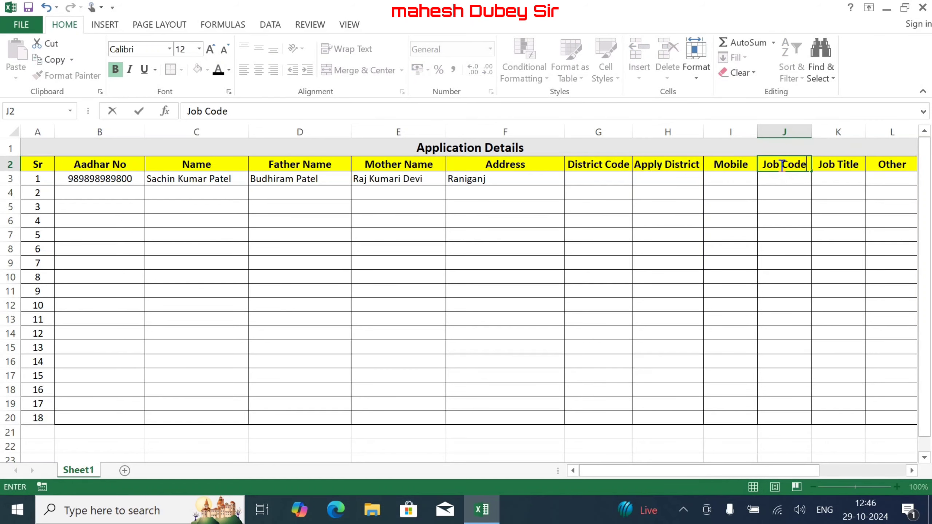
key("Return")
left_click_drag(792, 470, 857, 472)
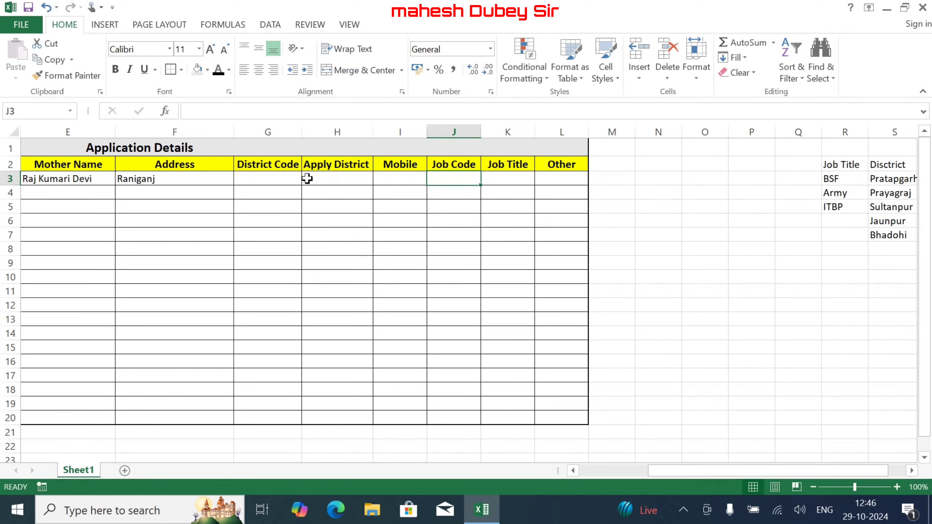
- In H3 begin =CHOOSE with index G3 and $S$3 as the first district
left_click(332, 178)
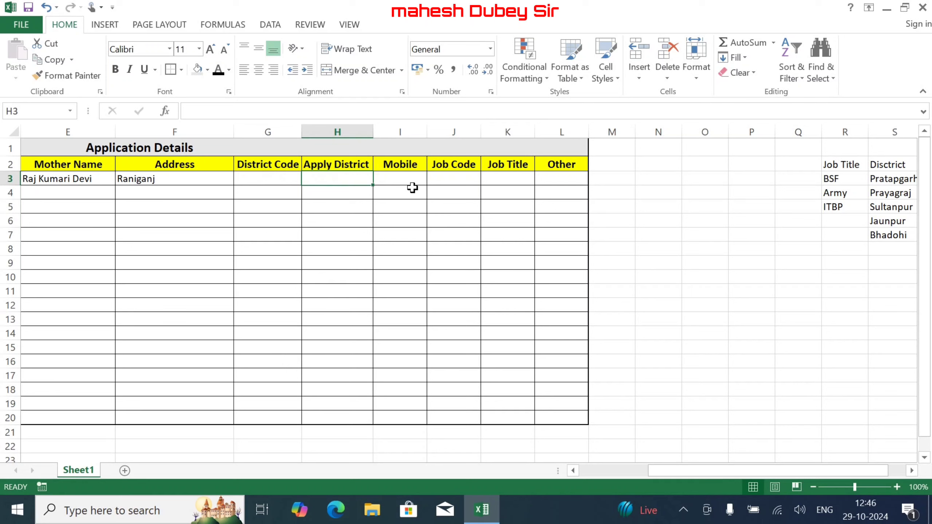
type("=")
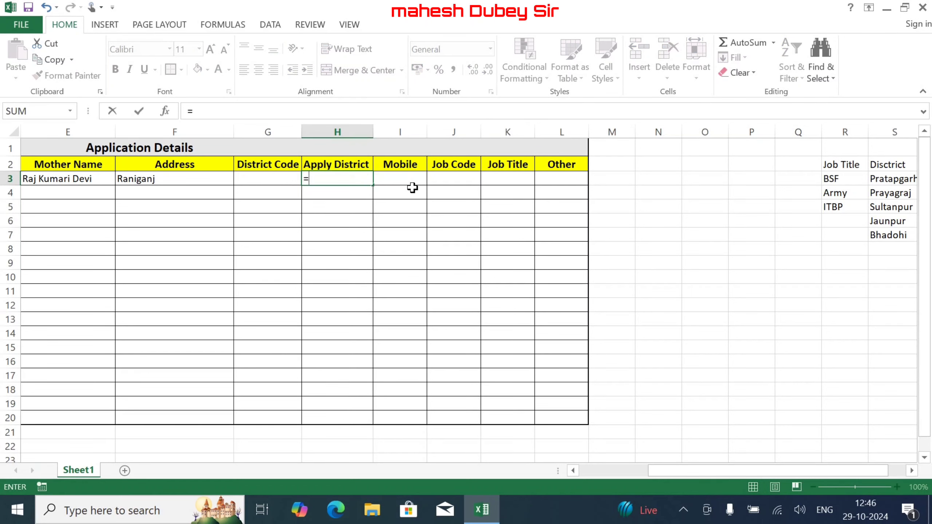
type("co")
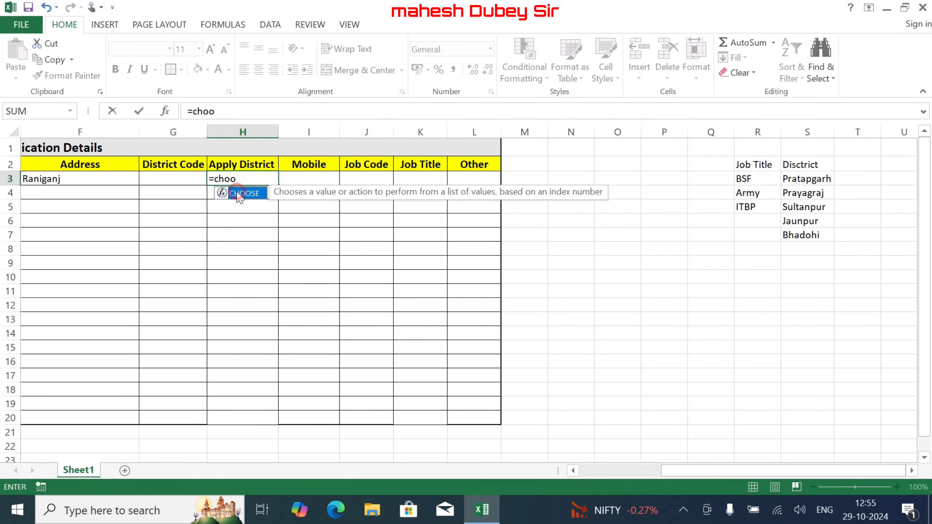
double_click(238, 193)
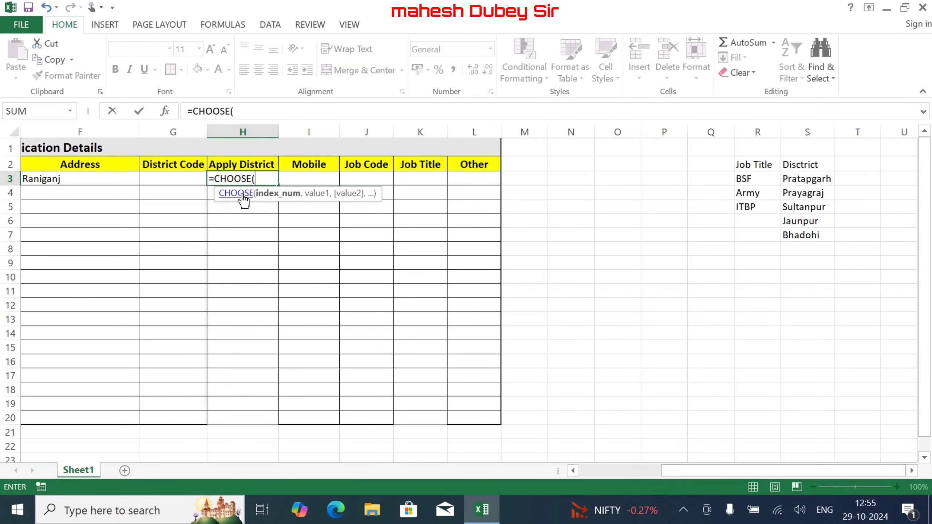
left_click(176, 178)
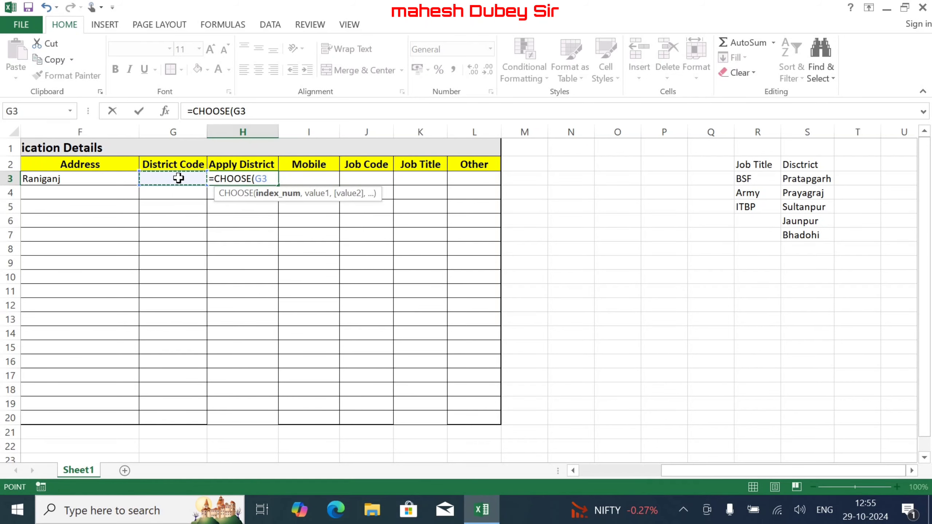
type(",")
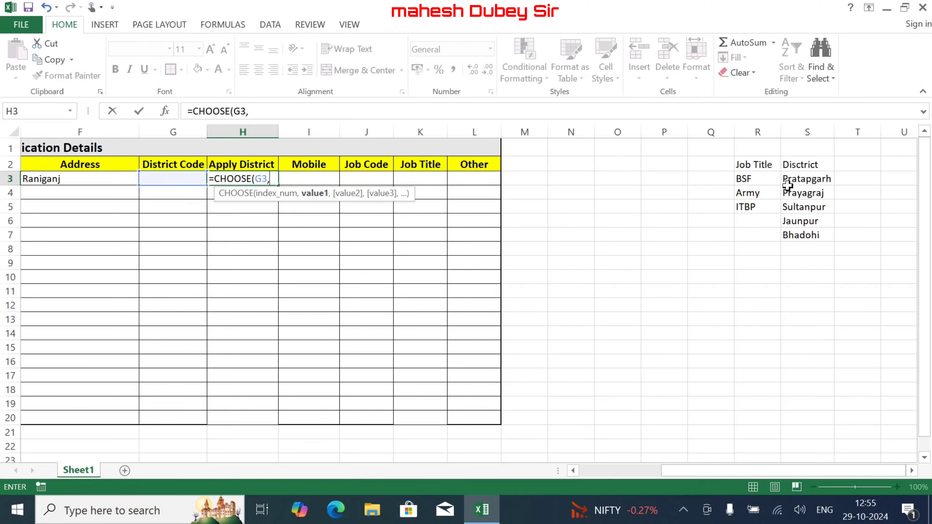
left_click(809, 180)
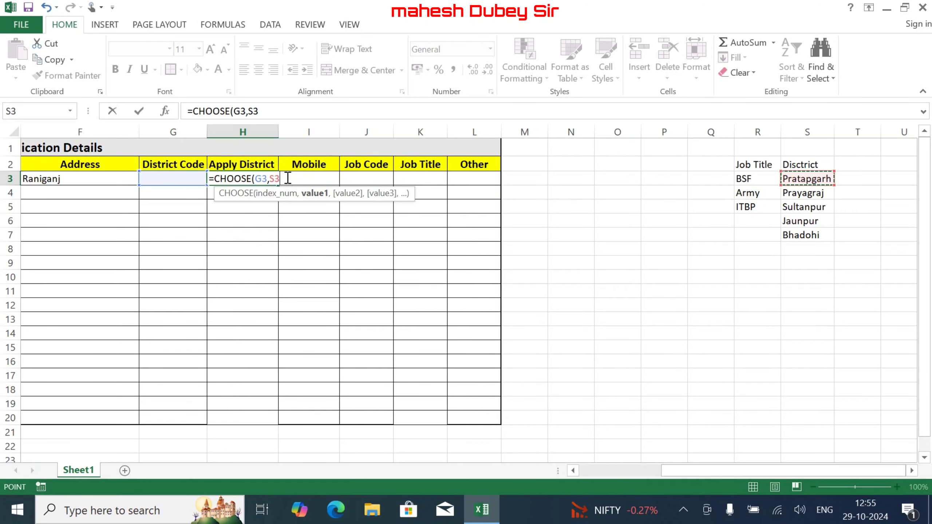
key("F4")
- Add absolute references $S$4, $S$5, $S$6 and $S$7 as the remaining district choices
type(",")
left_click(807, 193)
key("F4")
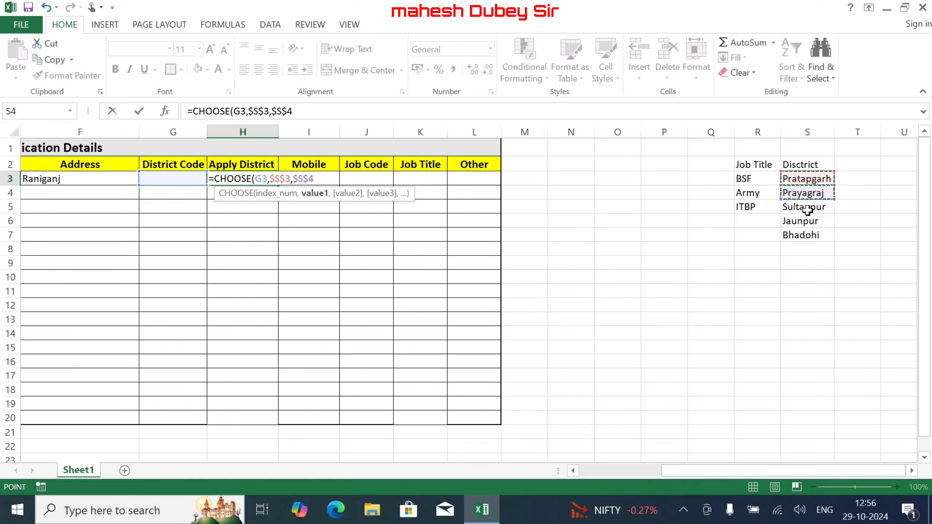
type(",")
left_click(805, 208)
key("F4")
type(",")
left_click(801, 222)
key("F4")
type(",")
left_click(801, 234)
key("F4")
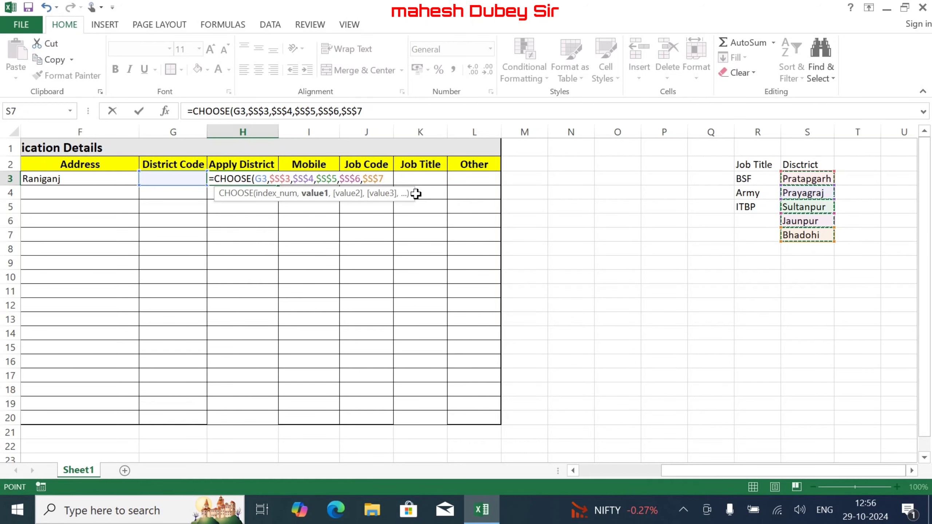
left_click(379, 179)
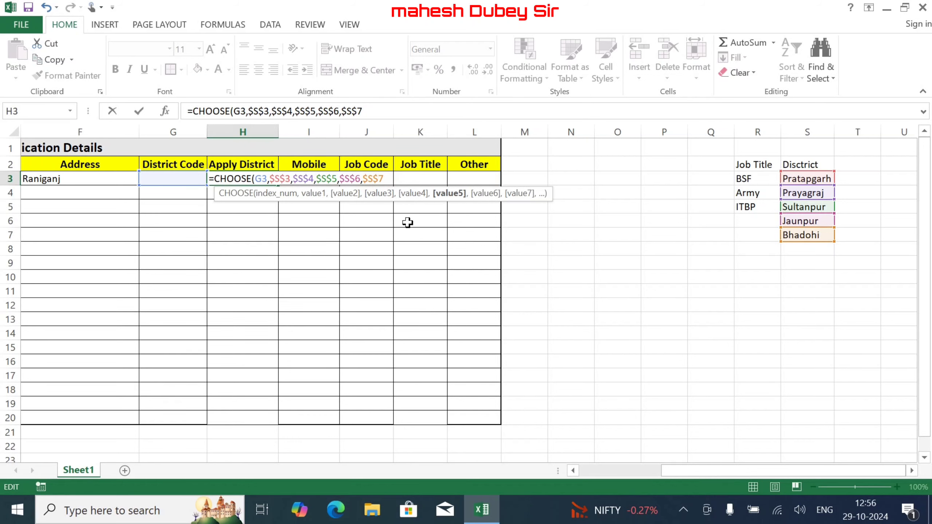
- Change the S4–S7 references to row-locked form (S$4 to S$7)
key("F4")
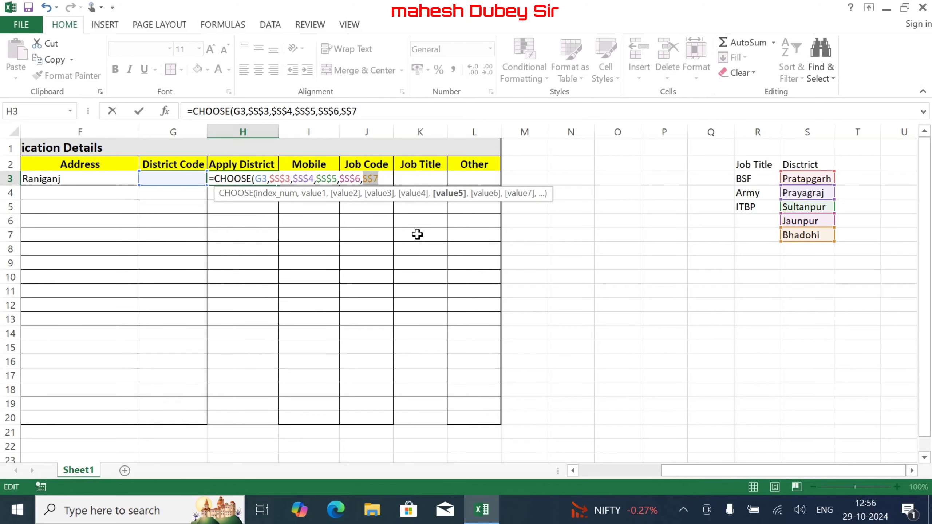
left_click(356, 179)
key("F4")
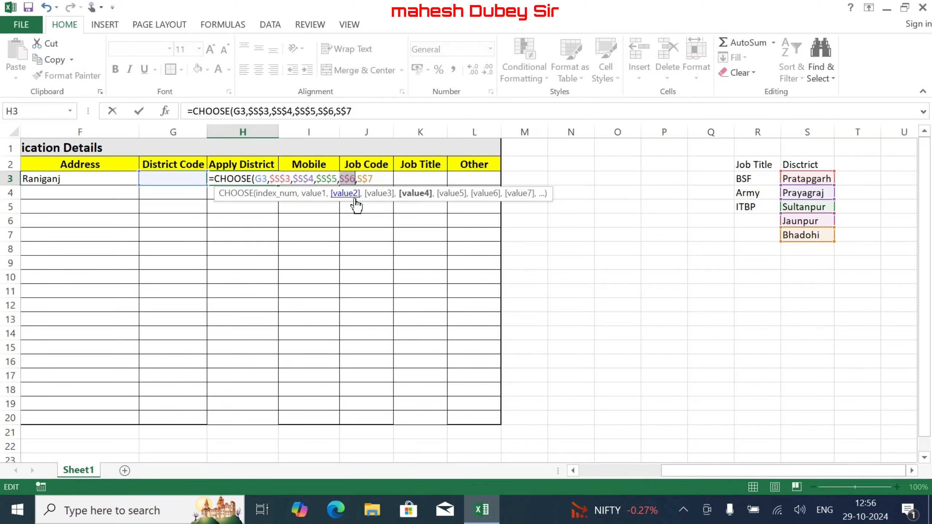
left_click(332, 179)
key("F4")
left_click(308, 178)
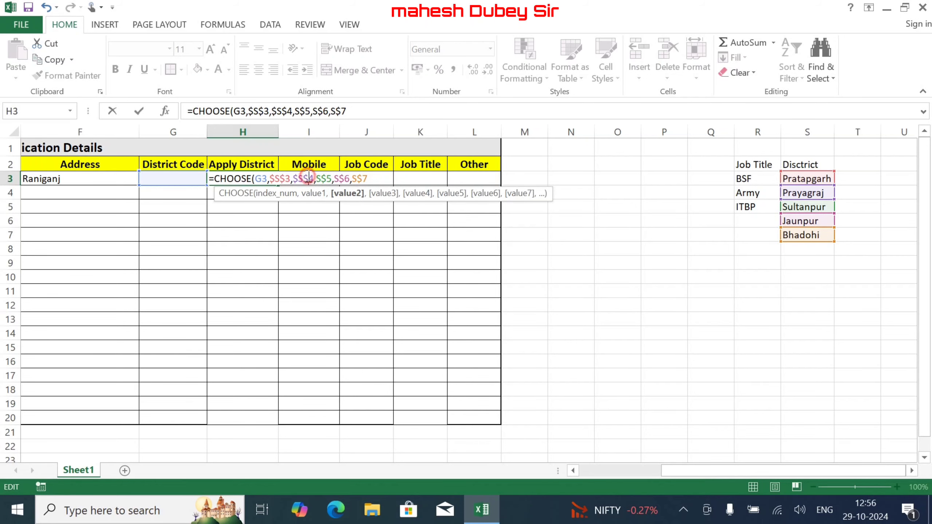
key("F4")
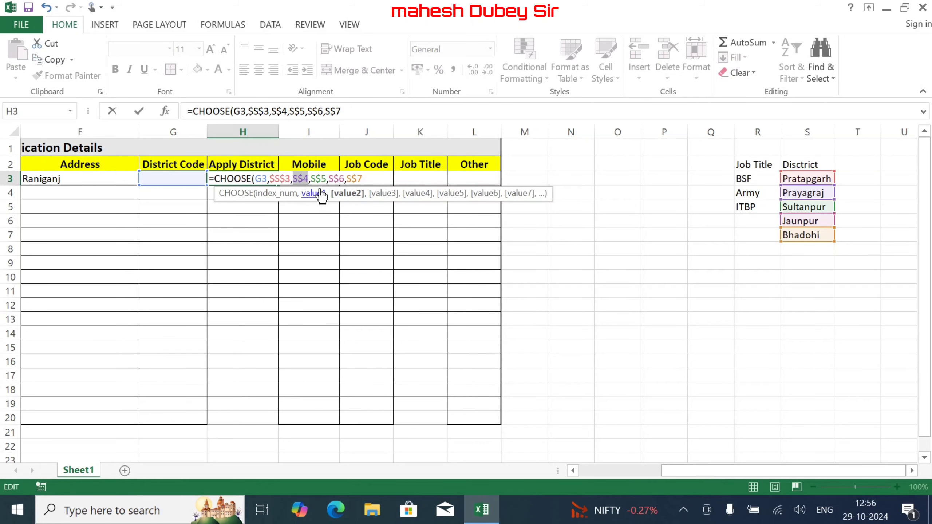
left_click(369, 179)
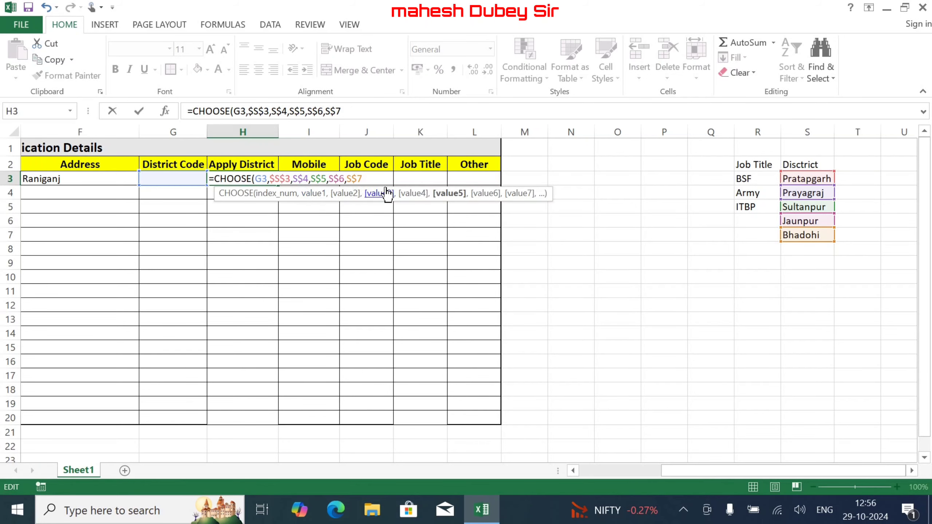
- Switch the S6 and S7 references to column-locked form, close the bracket and commit
left_click(352, 179)
key("F4")
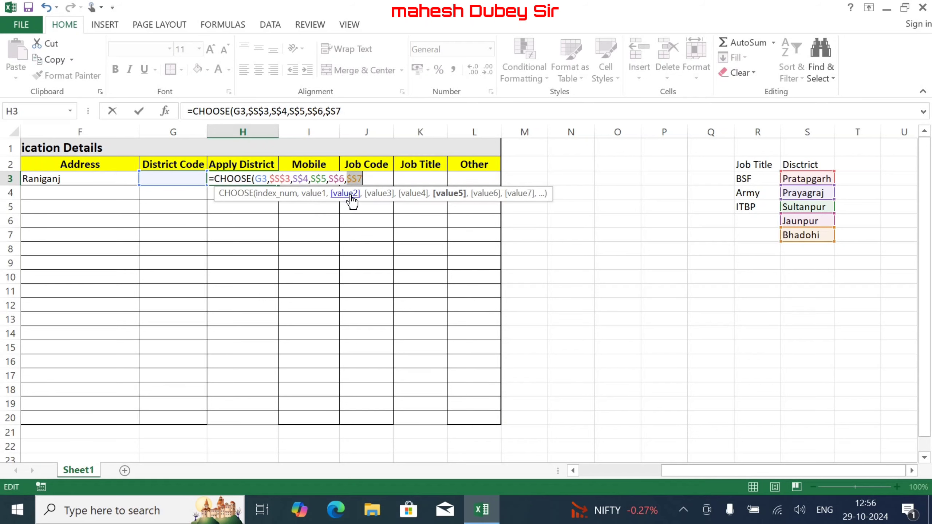
left_click(331, 178)
key("F4")
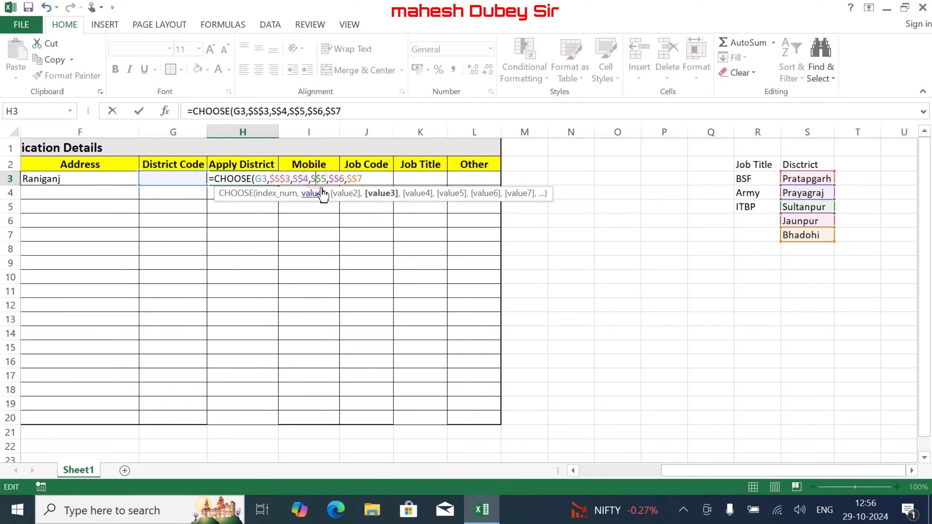
left_click(363, 179)
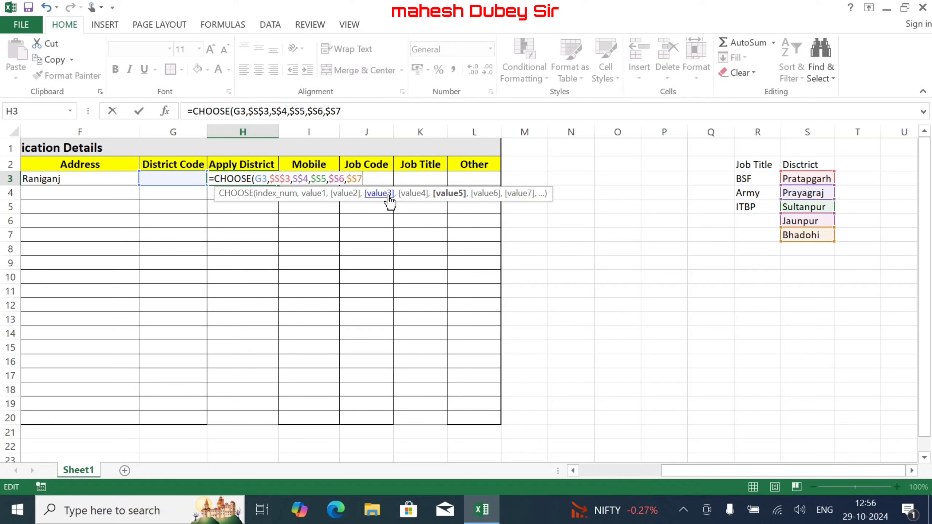
type(")(")
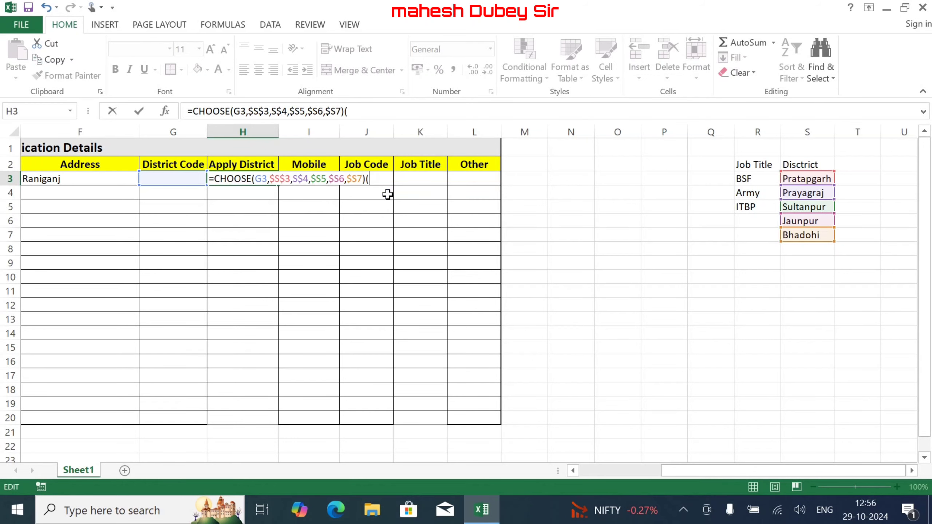
key("Return")
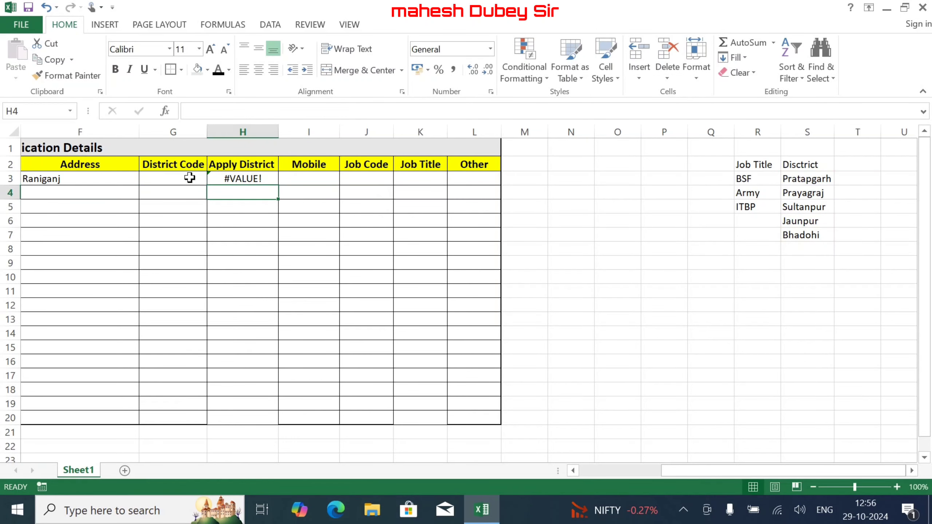
- Test District Code 2, fill H3's formula down to H20, then reset District Code to 1
left_click(188, 178)
type("2")
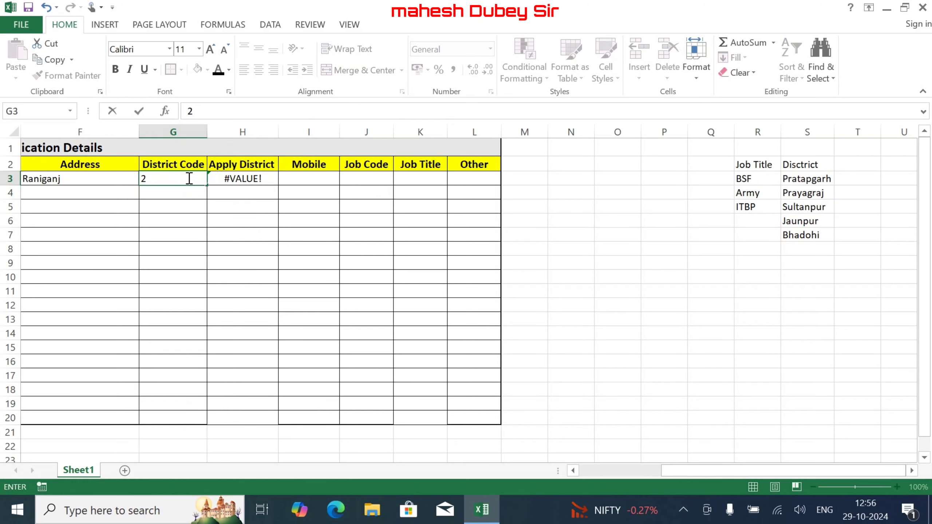
key("Return")
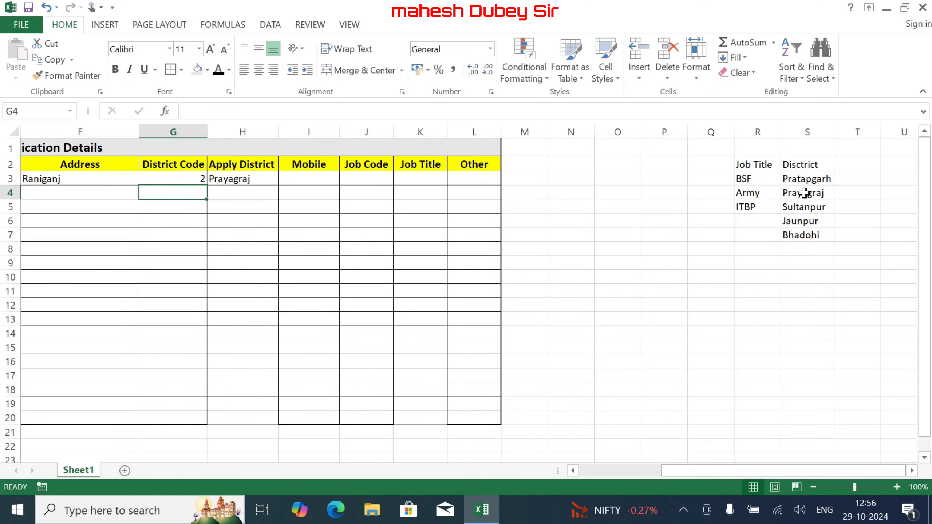
left_click(245, 180)
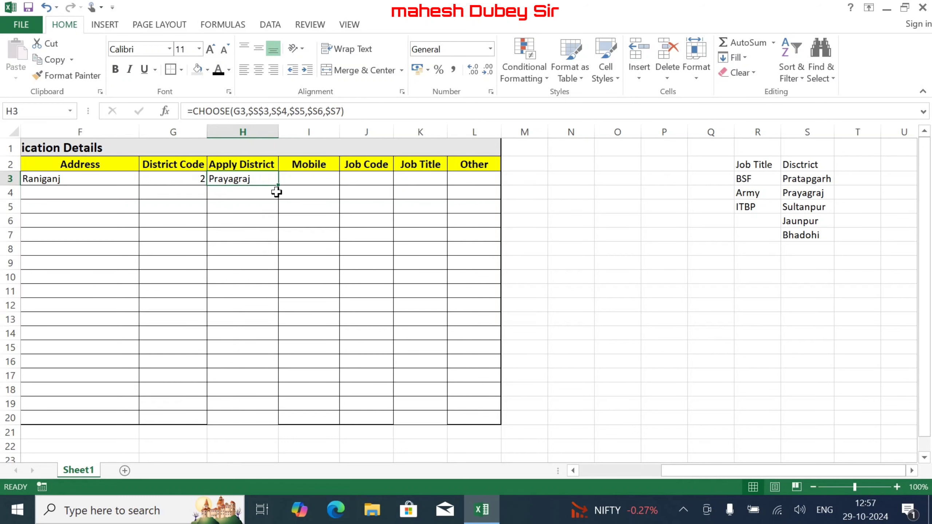
left_click_drag(280, 184, 277, 428)
left_click(195, 178)
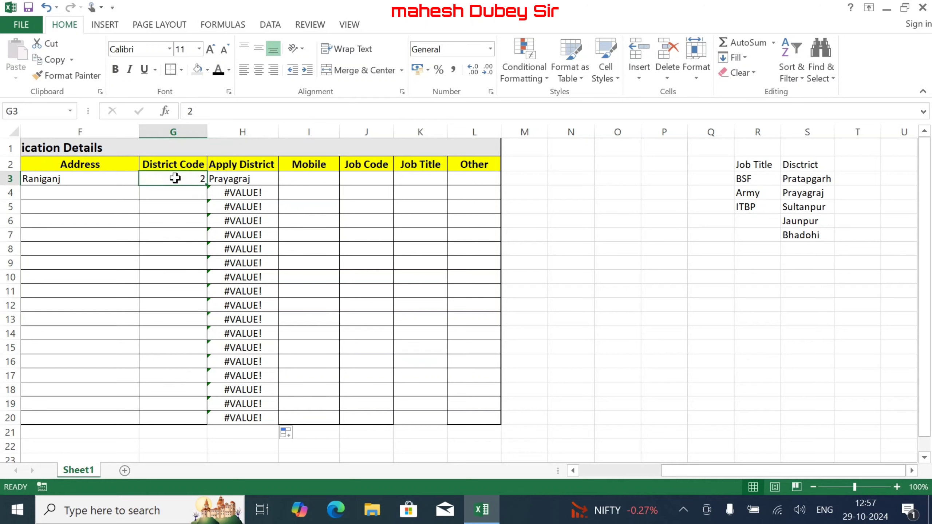
type("1")
key("Return")
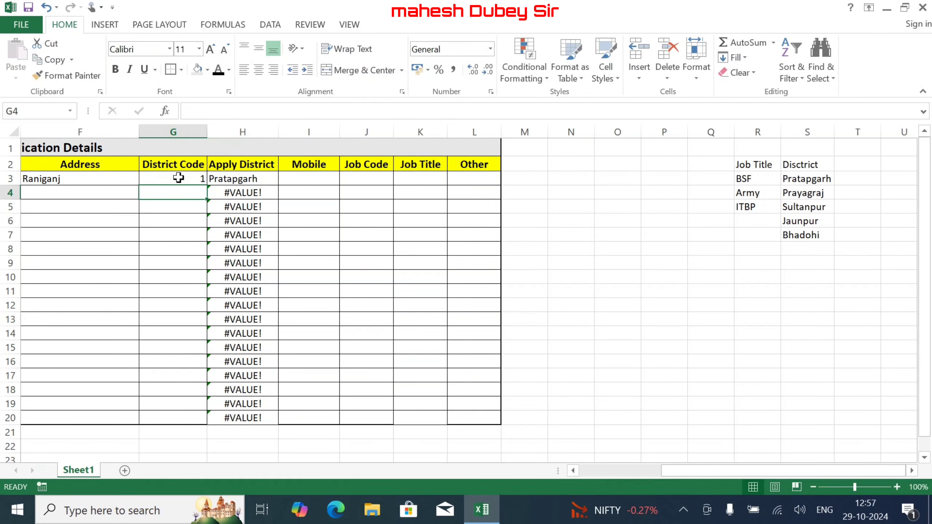
- Enter the applicant's mobile number in I3, deleting the extra final digit
left_click(315, 178)
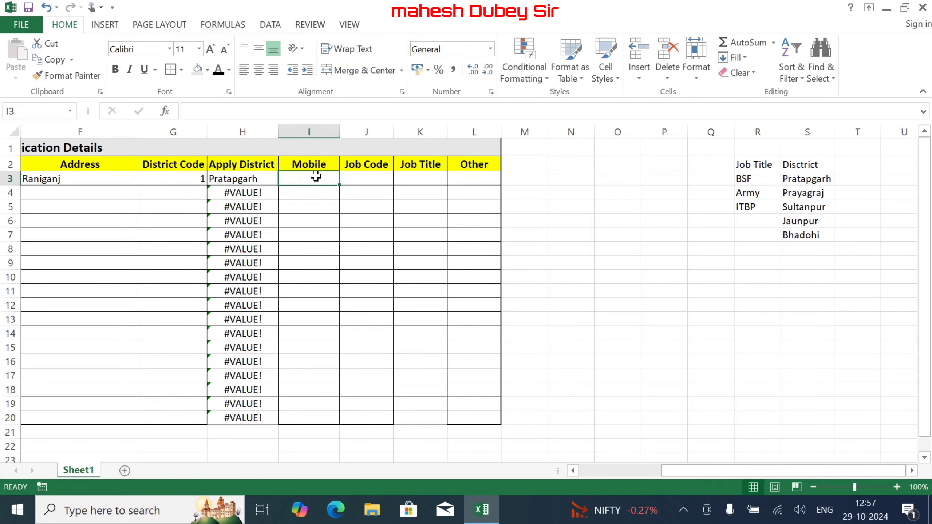
type("98989898989")
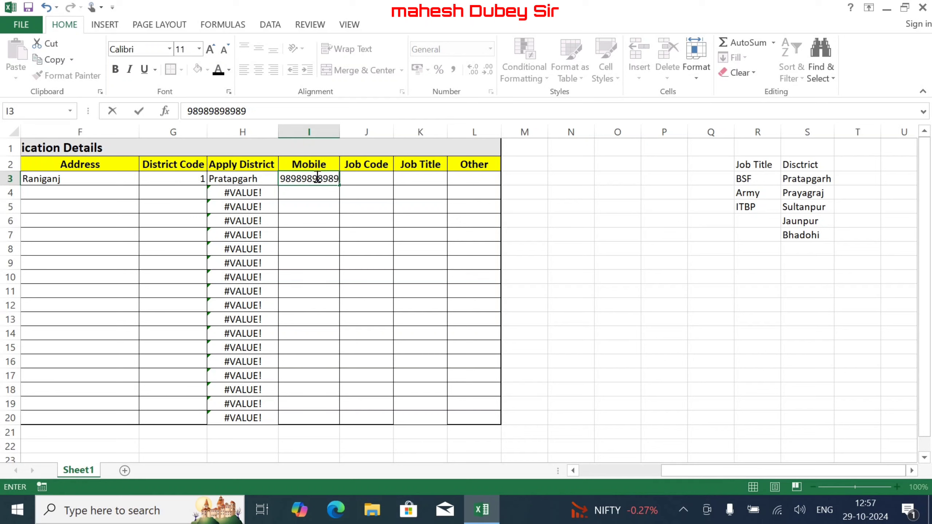
key("Tab")
left_click(310, 179)
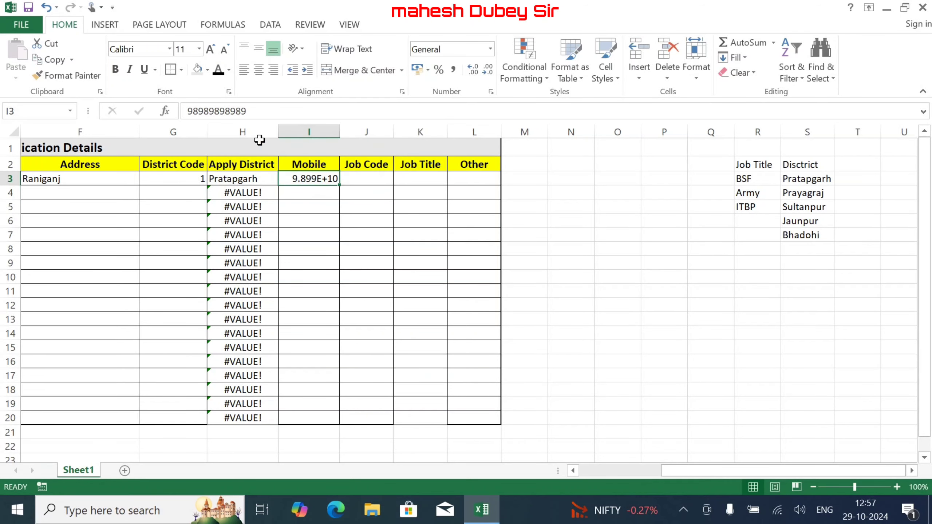
left_click(249, 111)
key("BackSpace")
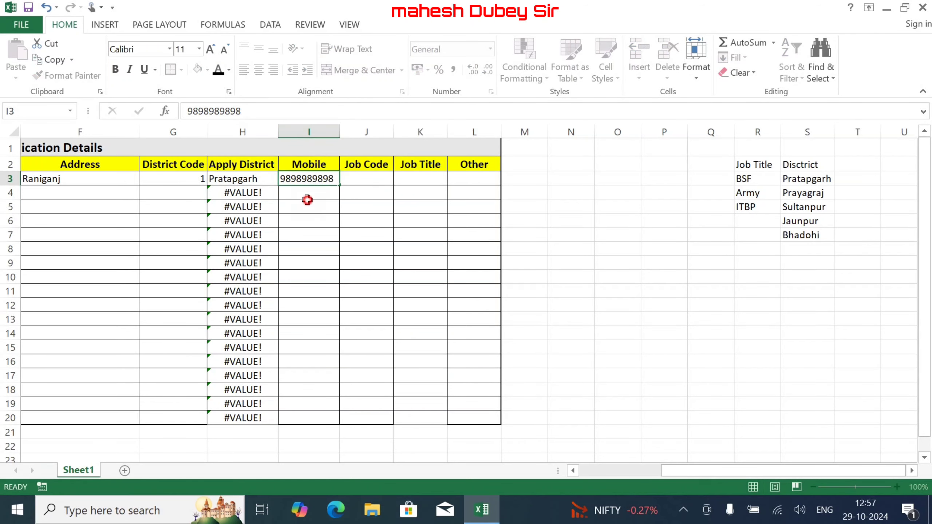
left_click(307, 202)
- Widen column I so the full 10-digit mobile number shows
left_click_drag(340, 132, 330, 133)
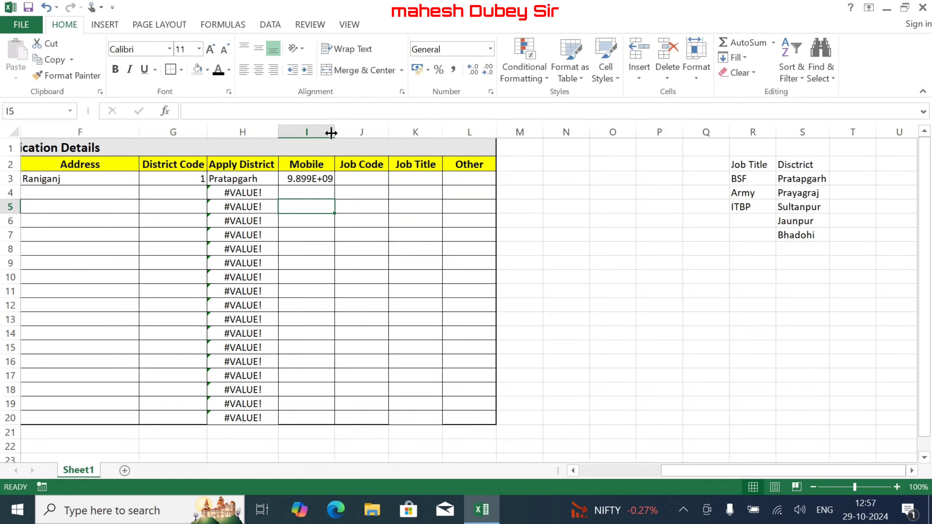
left_click(307, 179)
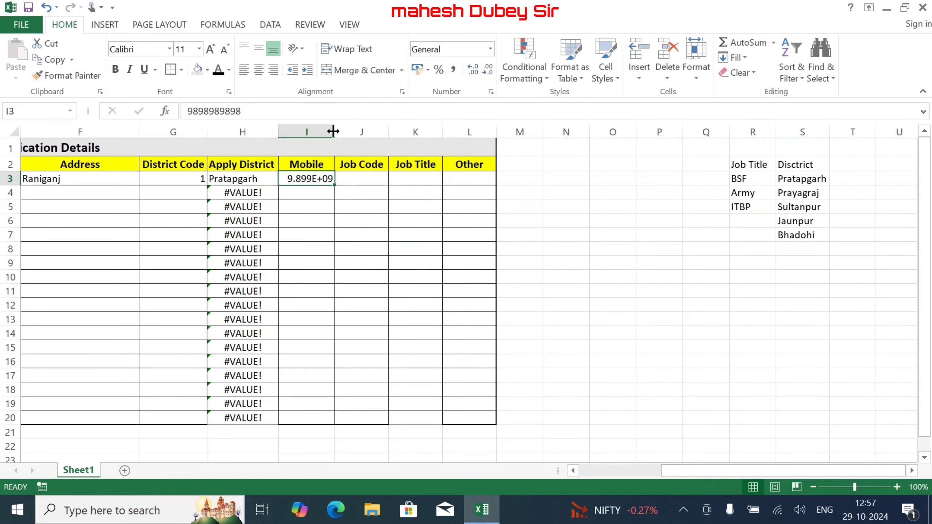
left_click_drag(332, 131, 339, 131)
left_click(357, 175)
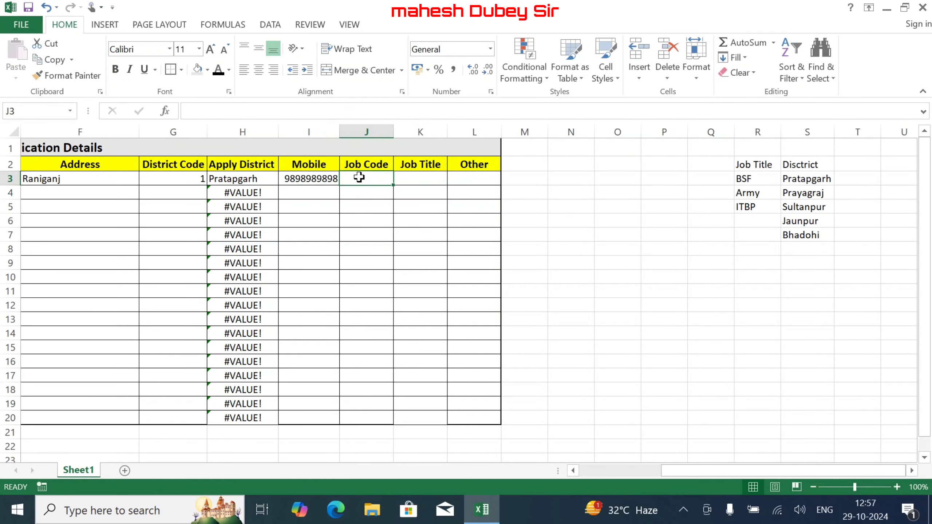
left_click(415, 182)
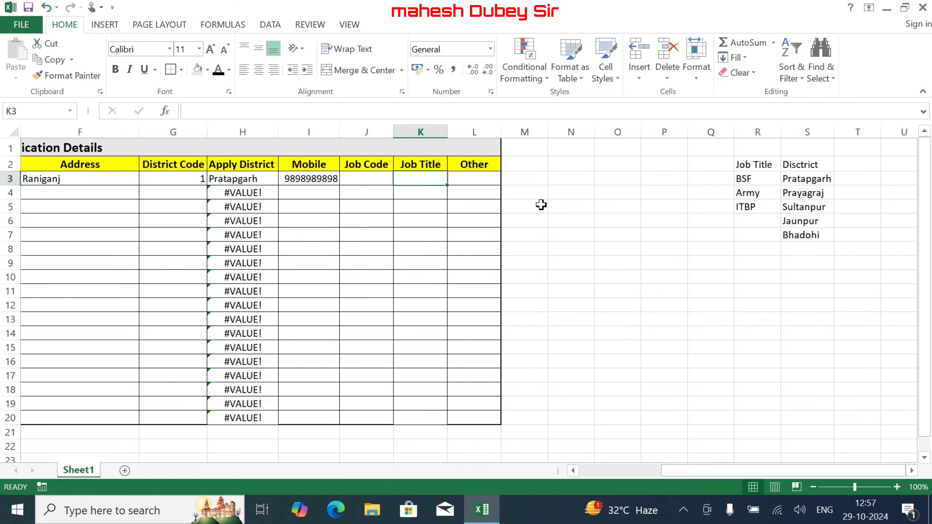
- Enter =CHOOSE(J3,$R$3,R$4,R$5) in K3 to pick BSF, Army or ITBP
type("=")
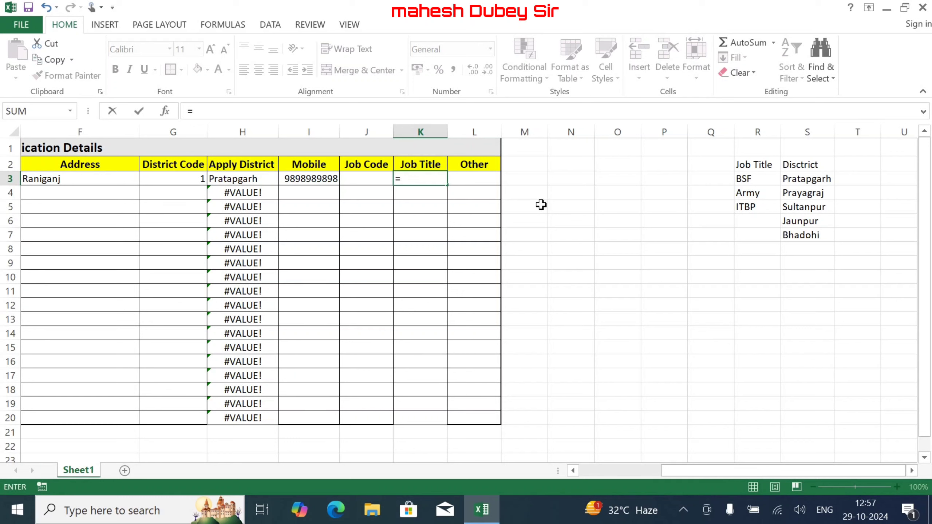
type("cho")
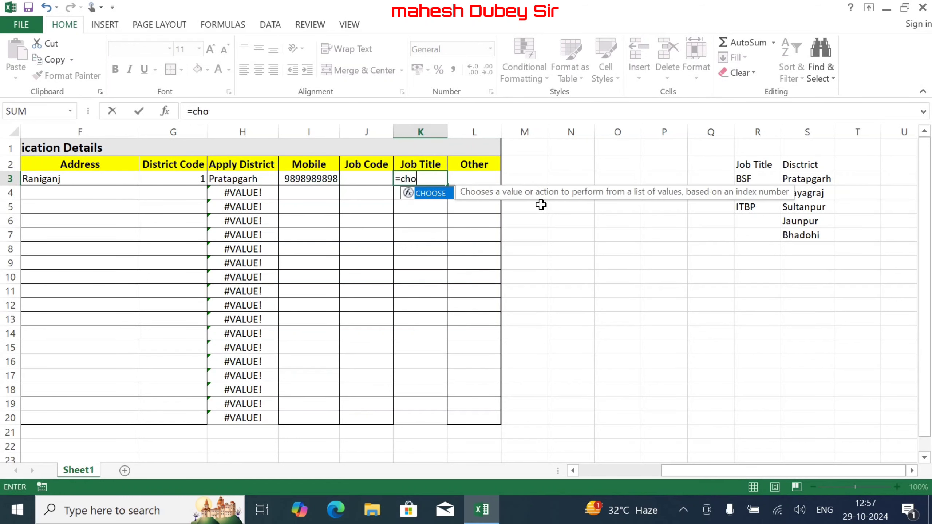
type("o")
double_click(427, 194)
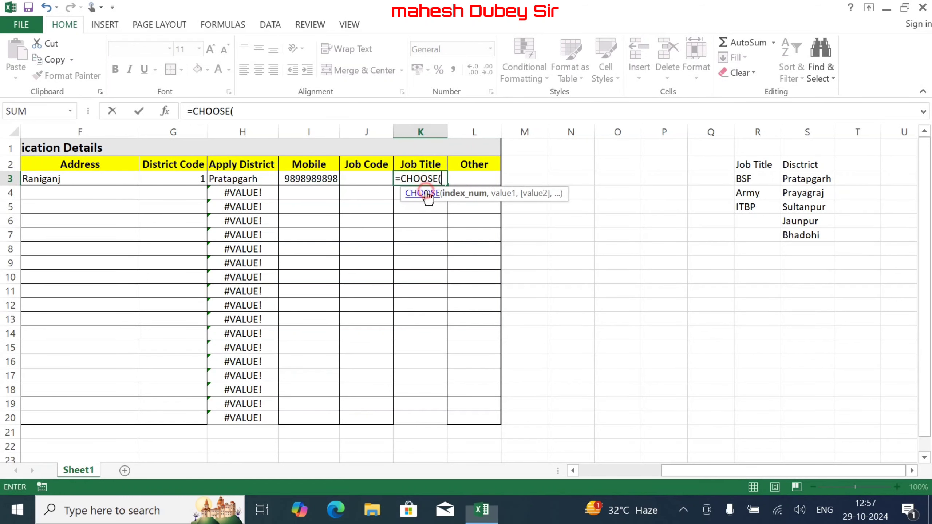
left_click(361, 179)
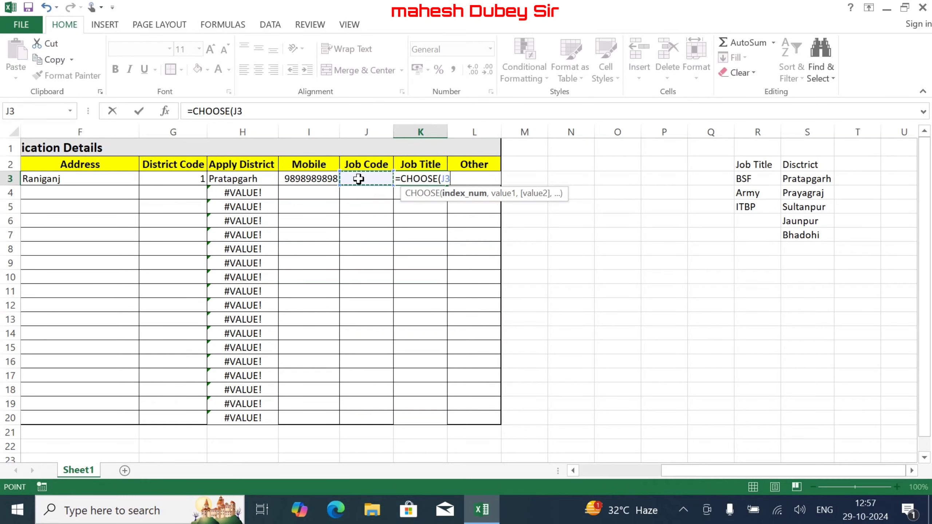
type(",")
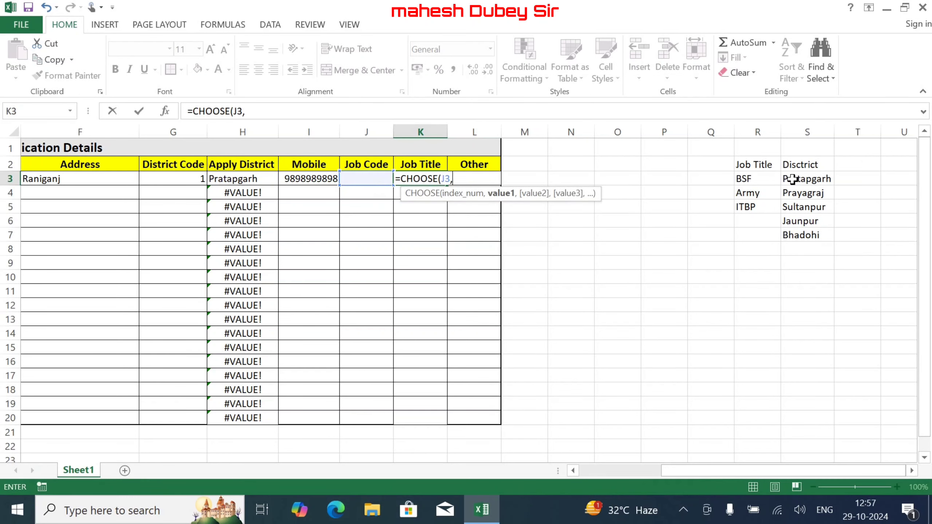
left_click(743, 179)
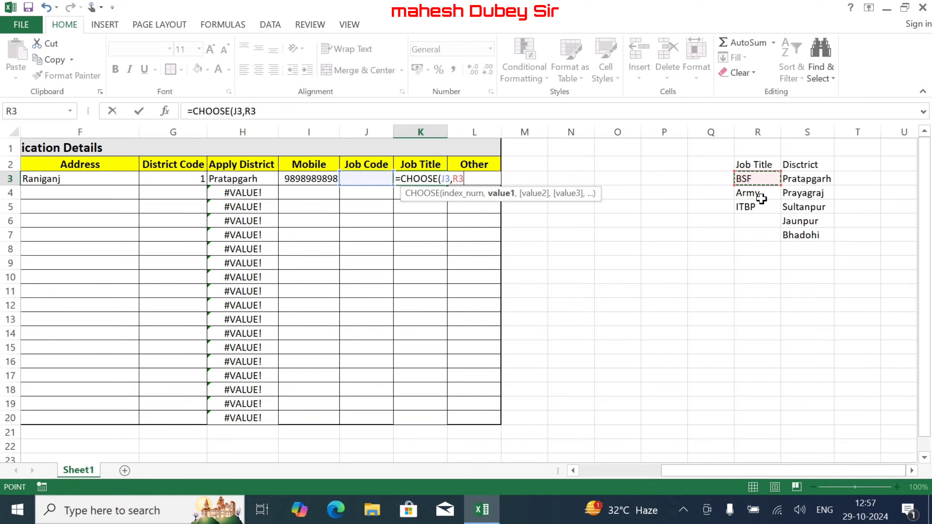
key("F4")
left_click(761, 194, "ctrl")
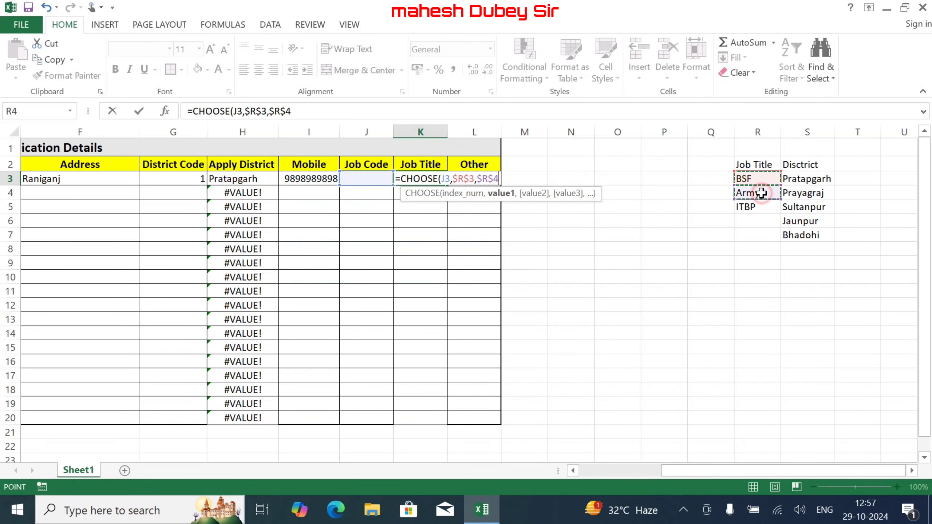
left_click(761, 206, "ctrl")
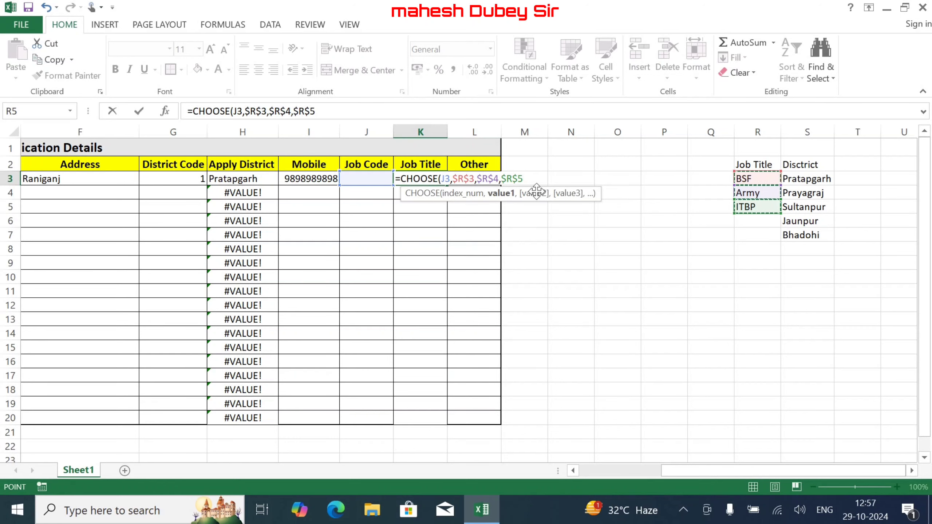
left_click(507, 180)
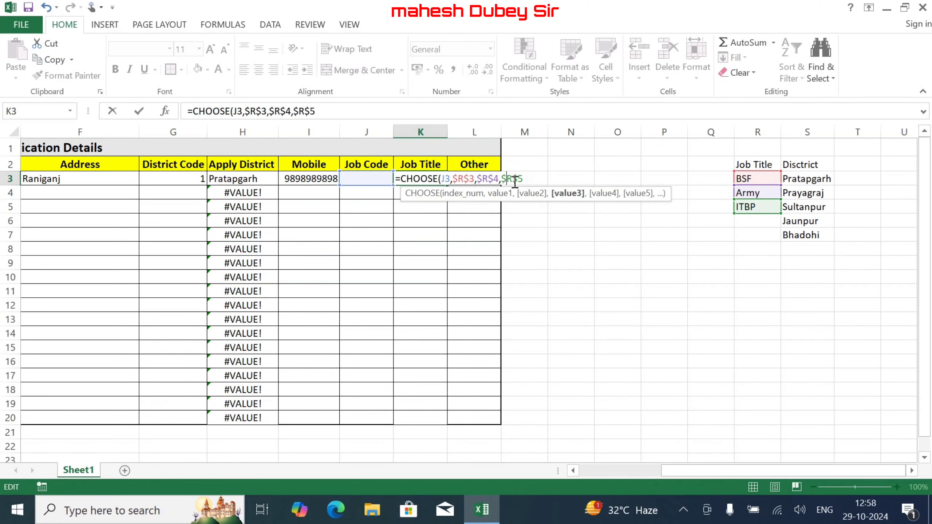
key("F4")
key("F4")
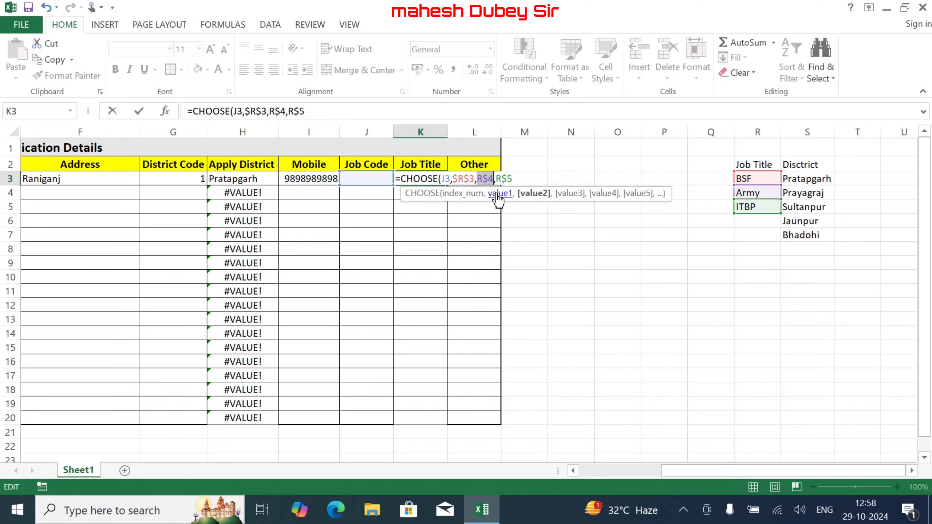
left_click(513, 178)
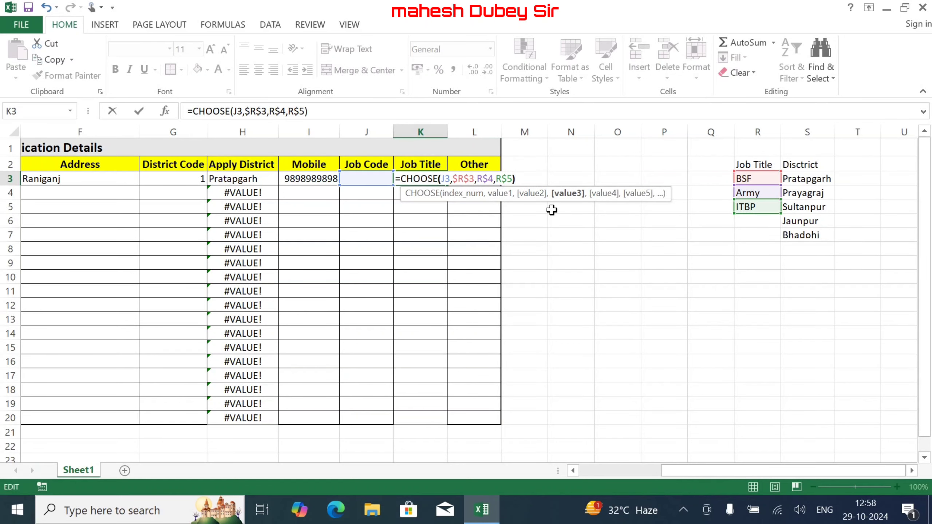
key("Return")
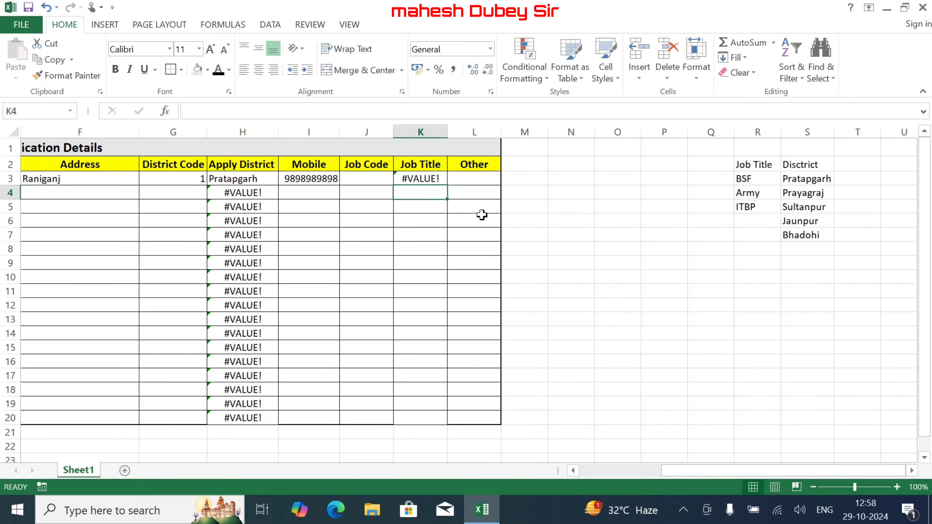
- Fill K3's formula down to K20 and test Job Codes 3, 2, then 1 in J3
left_click(439, 179)
left_click_drag(446, 184, 437, 428)
left_click(369, 179)
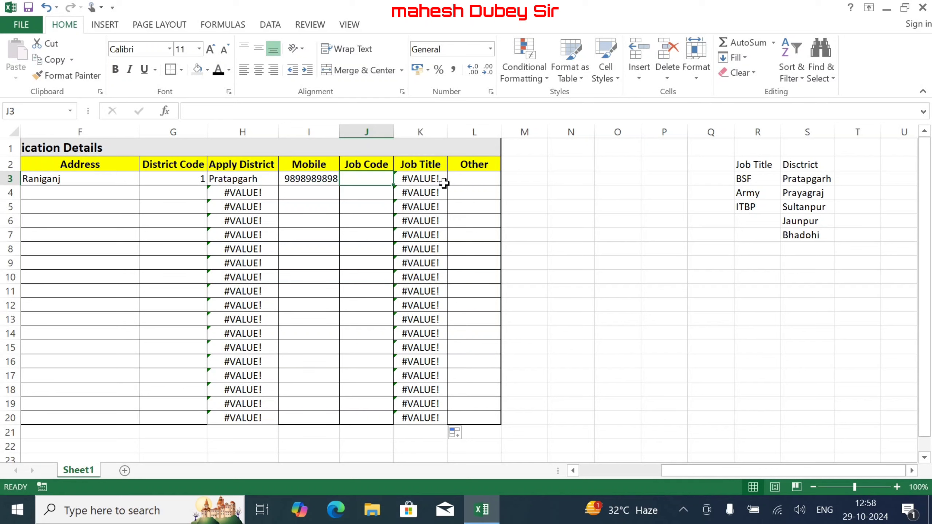
type("3")
left_click(444, 182)
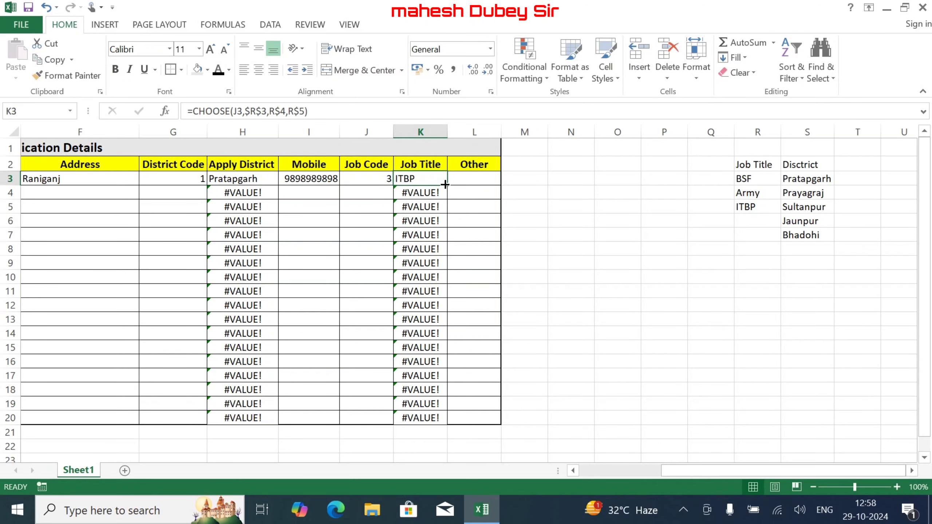
key("Left")
type("2")
key("Tab")
key("Left")
type("1")
left_click(445, 183)
- Enter a dash in the Other cell L3
key("Right")
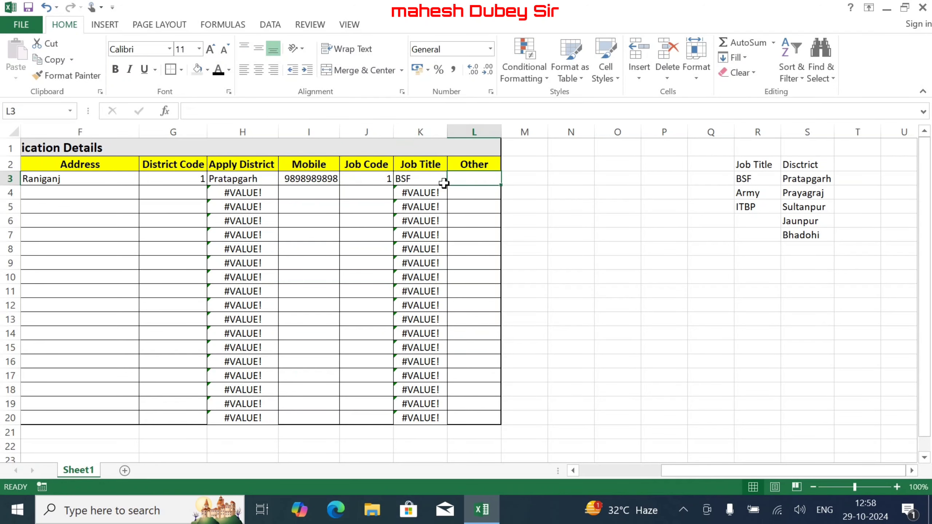
type("-")
key("Return")
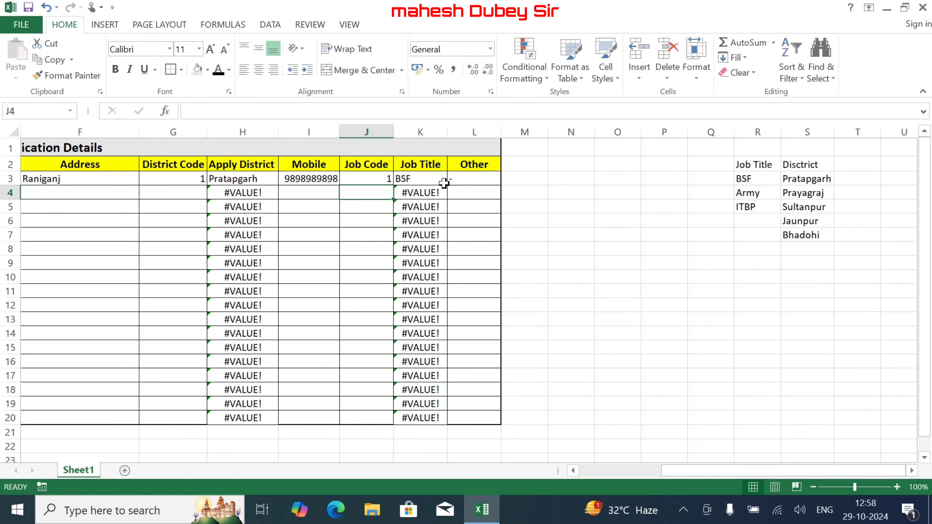
key("Left")
key("Left")
key("Left")
key("Left")
key("Left")
key("Left")
key("Left")
key("Left")
key("Left")
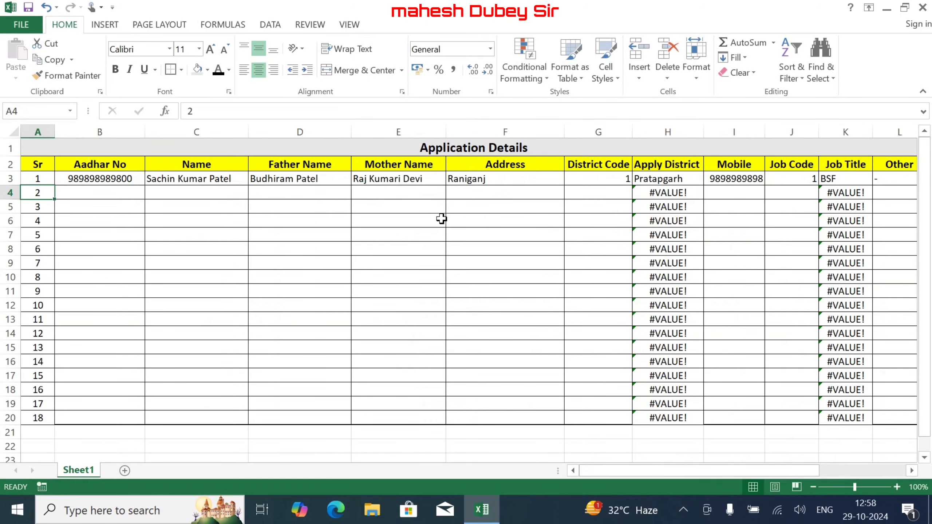
- Inspect the row 4 Apply District and Job Title formulas, then H3's Pratapgarh result
key("Right")
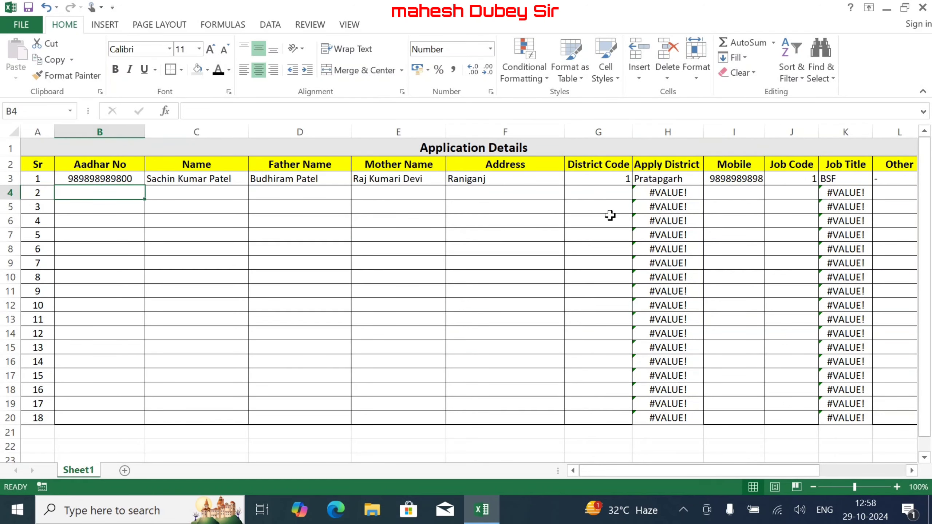
left_click(653, 195)
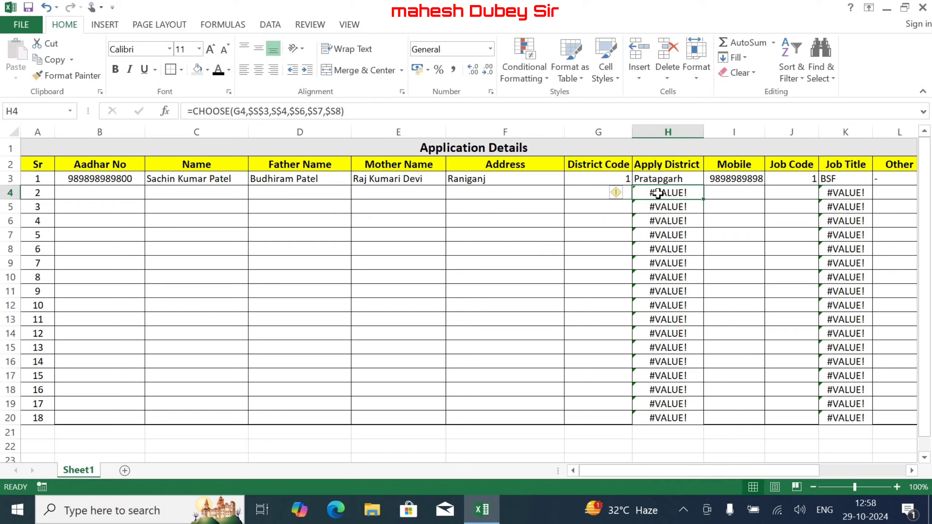
left_click(849, 195)
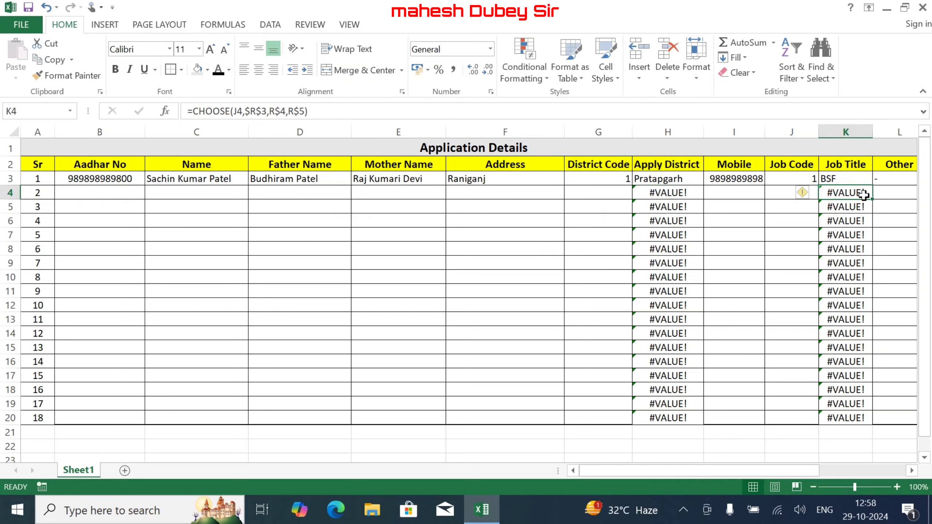
left_click(666, 192)
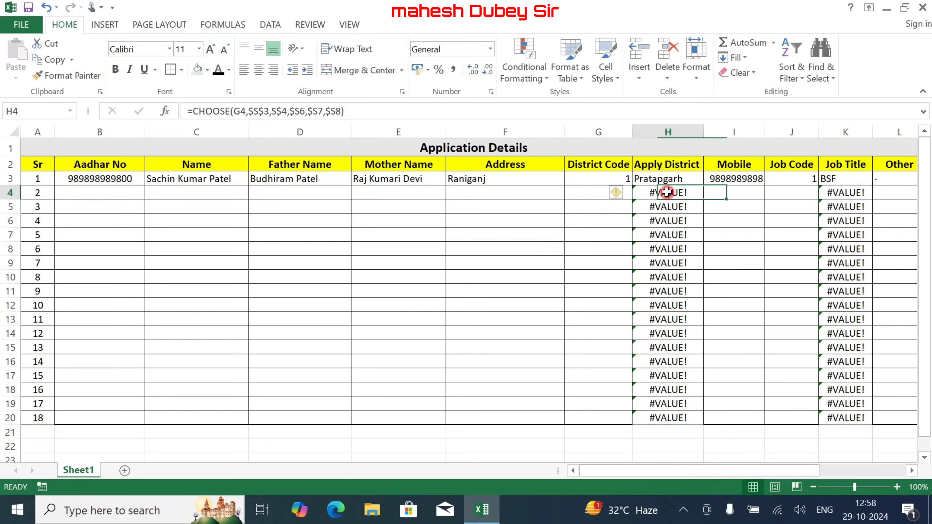
left_click(670, 179)
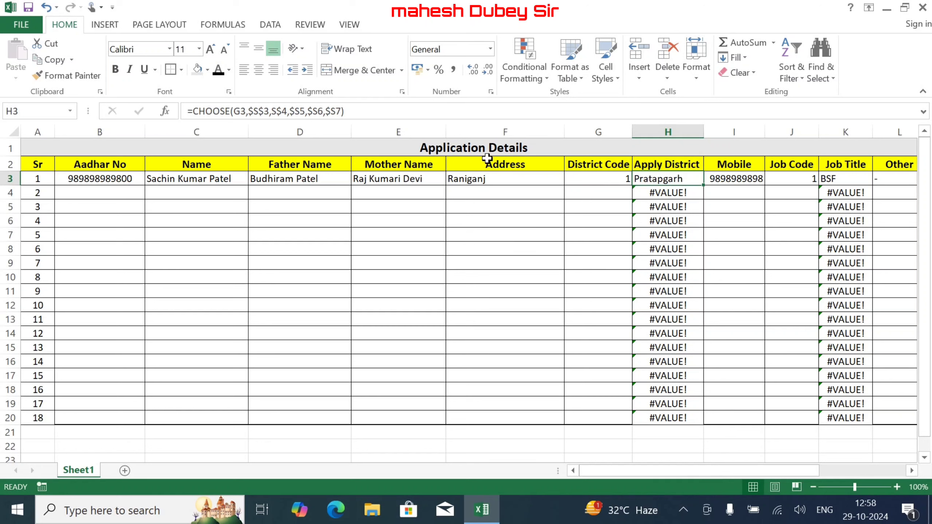
- Wrap H3's CHOOSE formula in IFERROR with a blank "" fallback
left_click(193, 111)
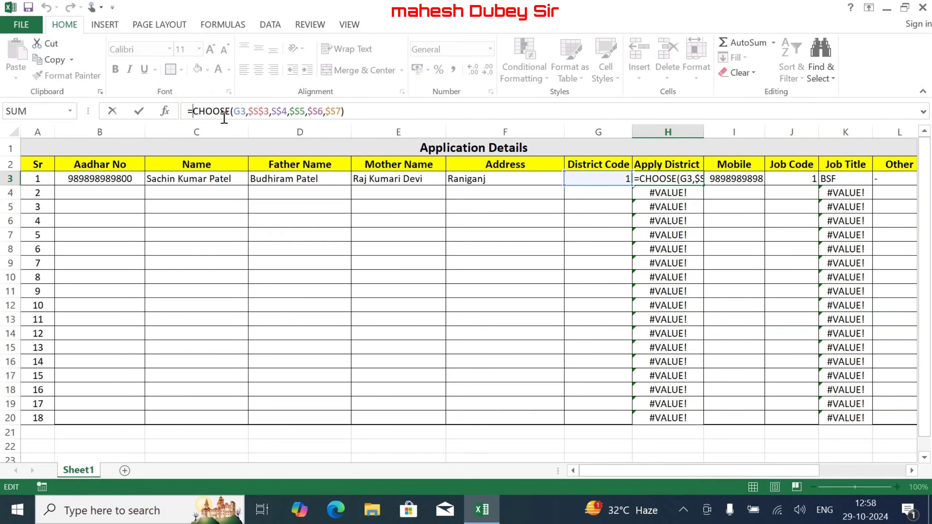
type("ifer")
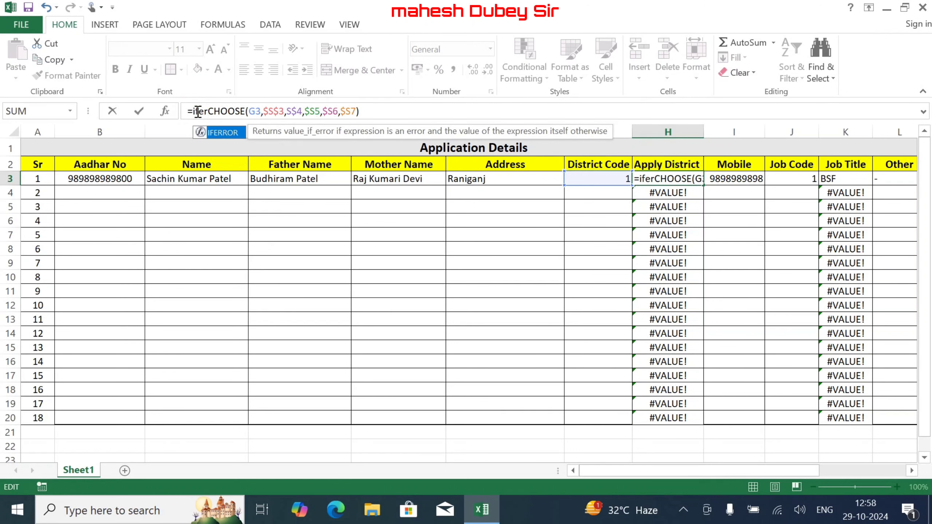
double_click(231, 133)
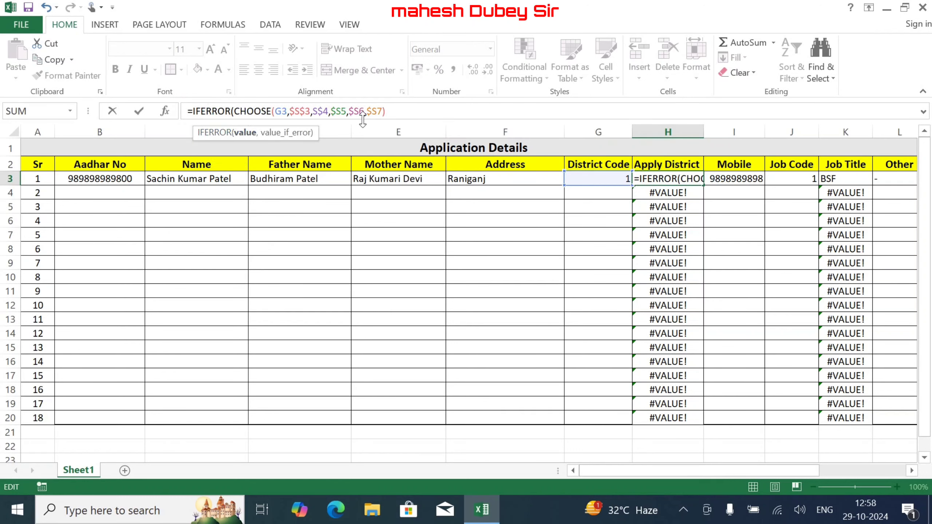
left_click(395, 110)
type(",")
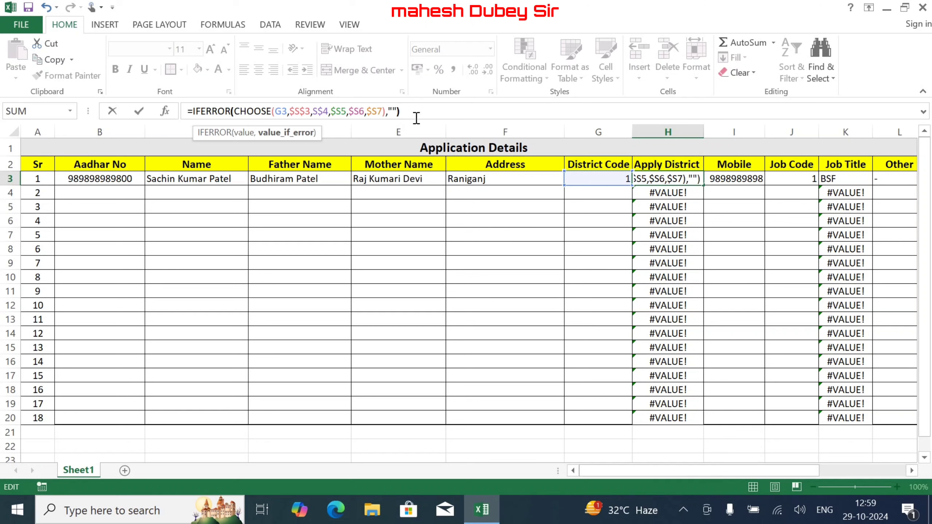
key("Return")
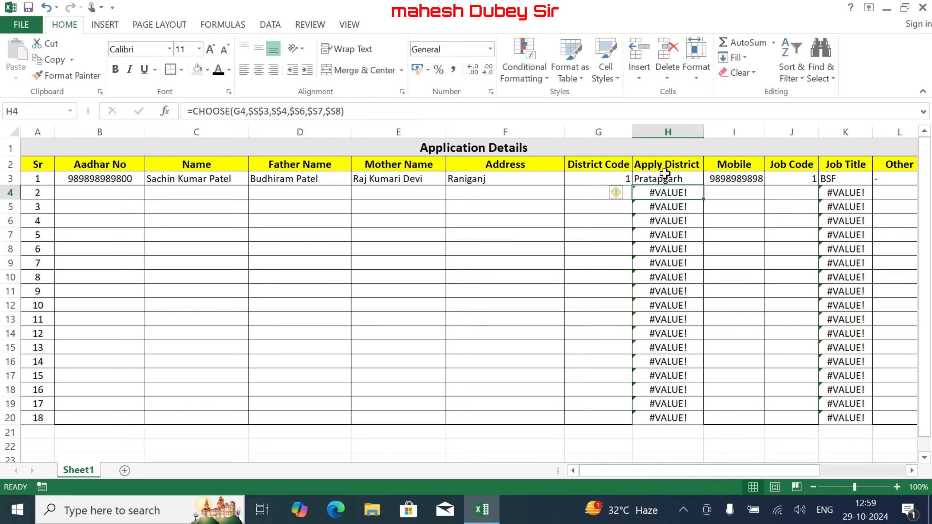
- Copy the IFERROR formula from H3 down to H20 and check H4
left_click(683, 177)
left_click_drag(702, 186, 696, 422)
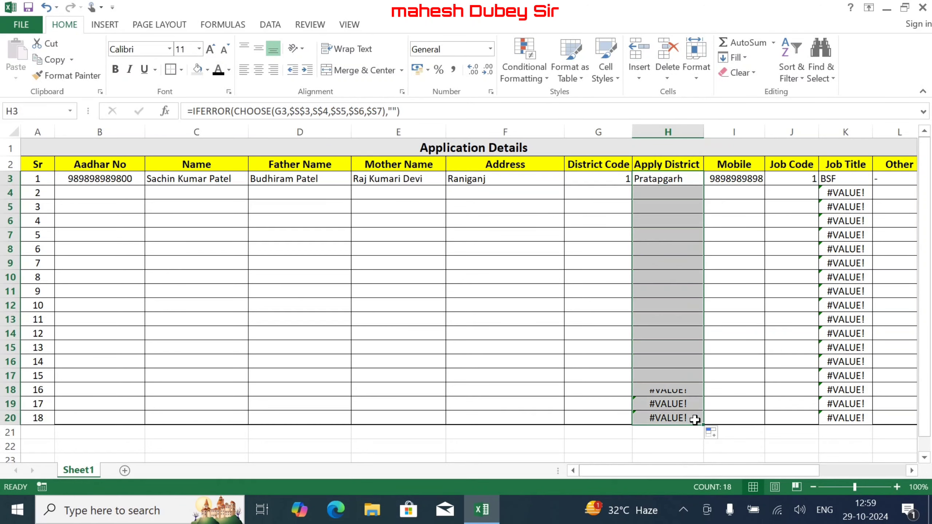
left_click(660, 198)
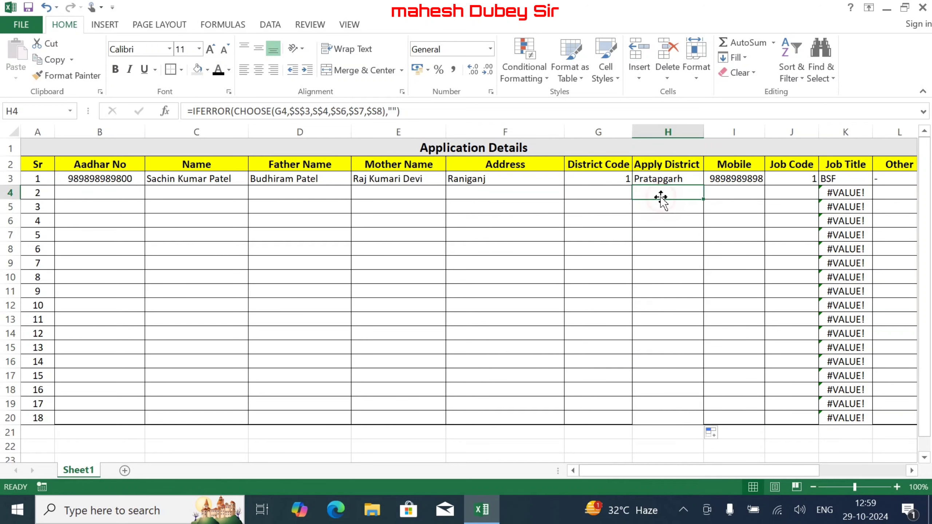
left_click(832, 179)
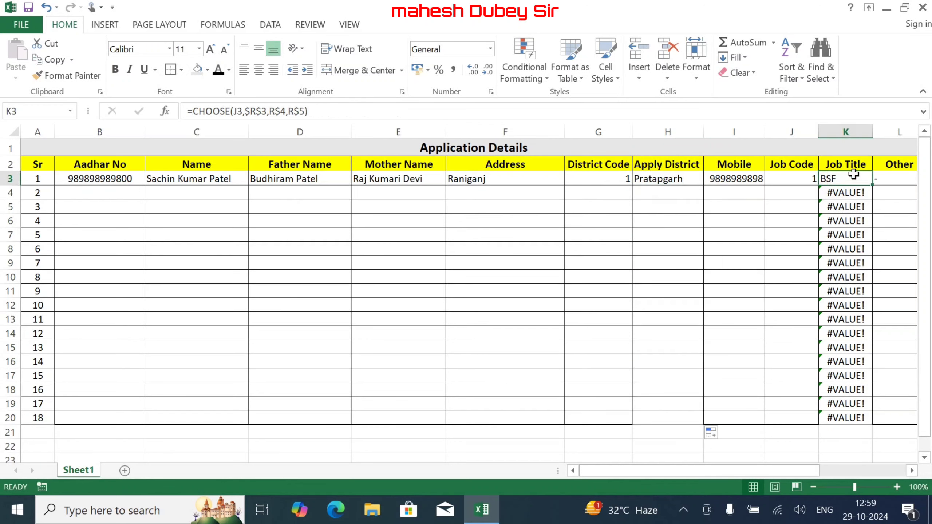
- Wrap the K3 Job Title formula as =IFERROR(CHOOSE(J3,$R$3,R$4,R$5),"")
left_click(191, 111)
type("if")
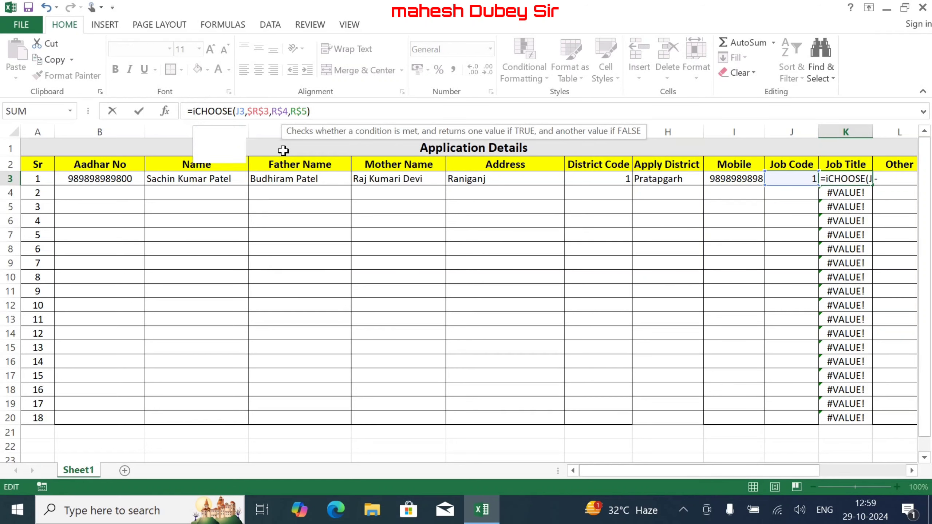
key("Down")
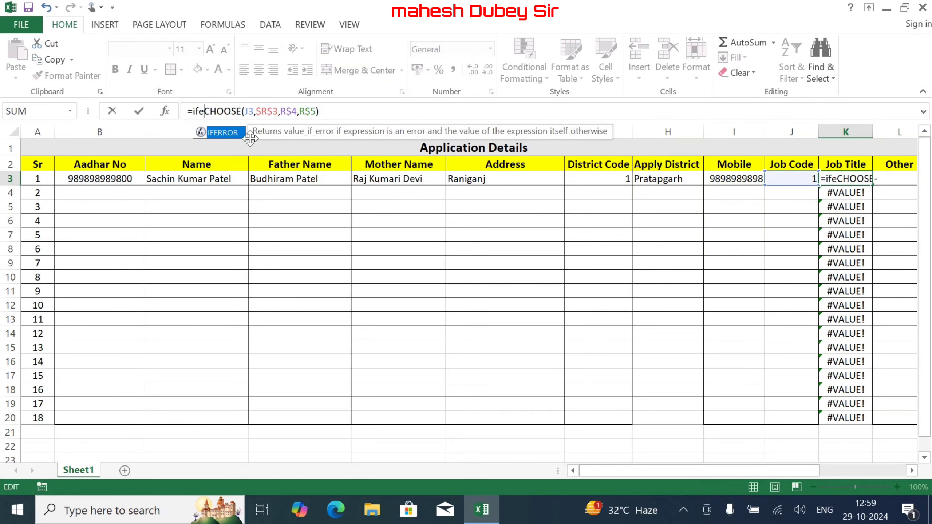
double_click(225, 144)
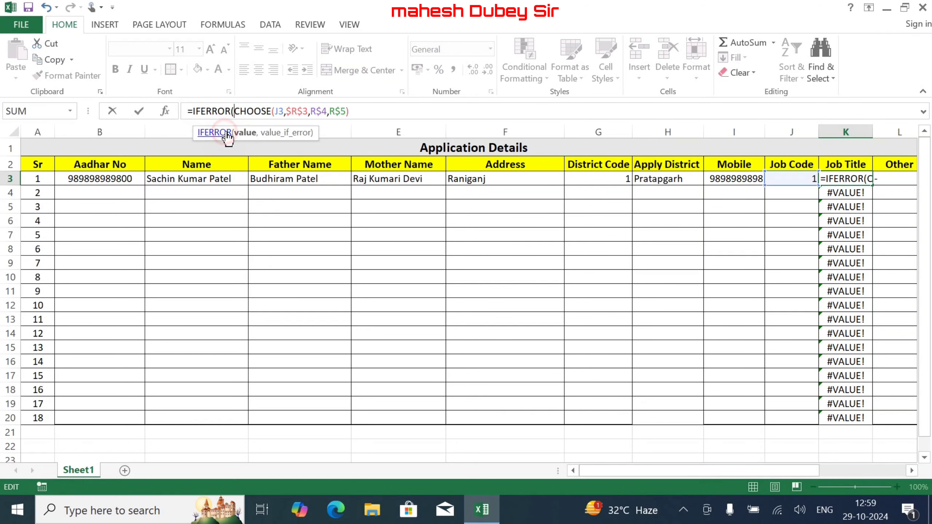
left_click(358, 113)
type(",")
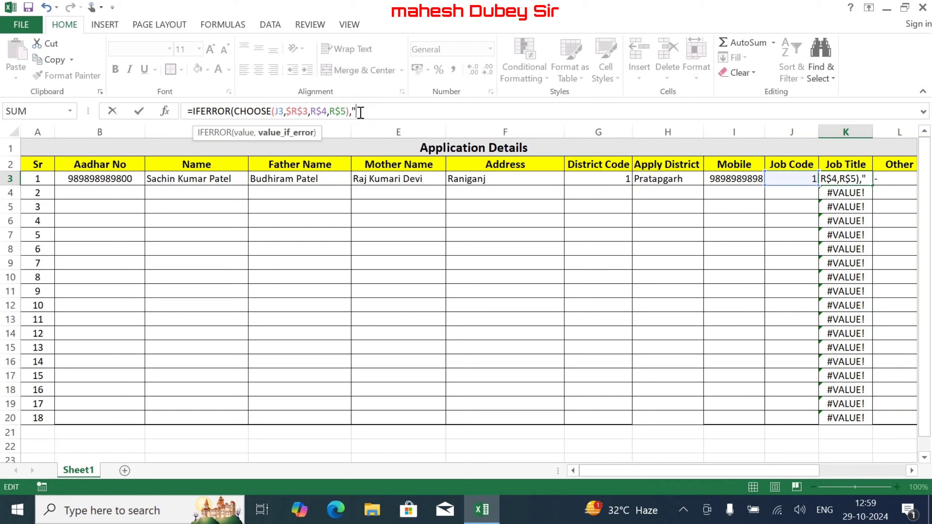
type("\"\")")
key("Return")
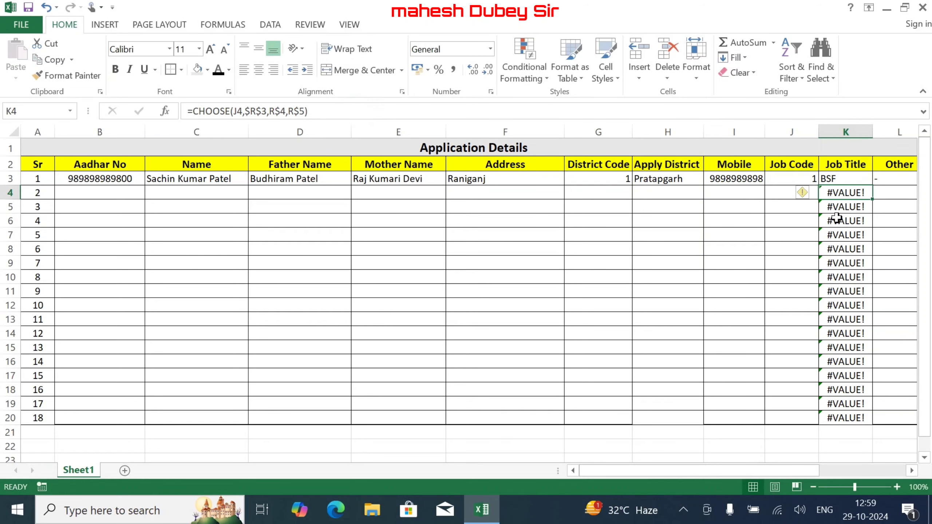
- Fill the K3 IFERROR formula down to K20
left_click(847, 177)
left_click_drag(872, 185, 891, 426)
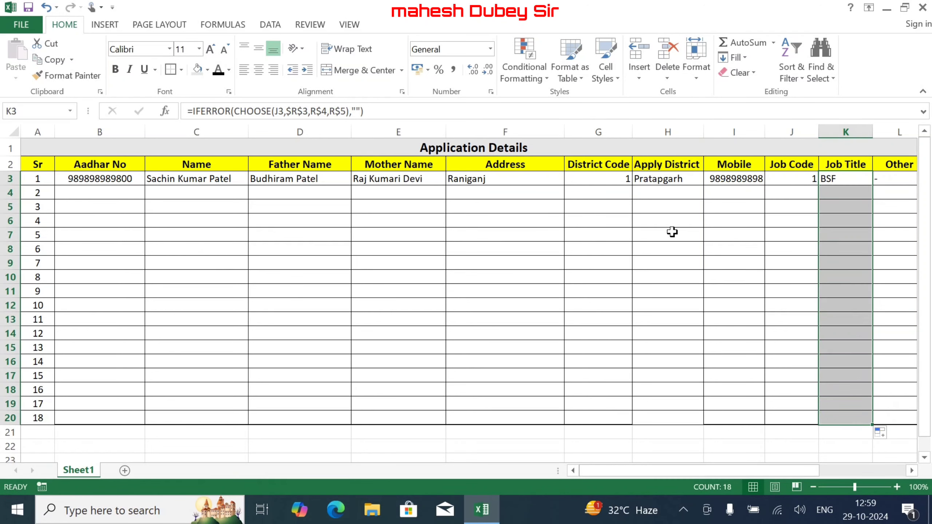
left_click(252, 201)
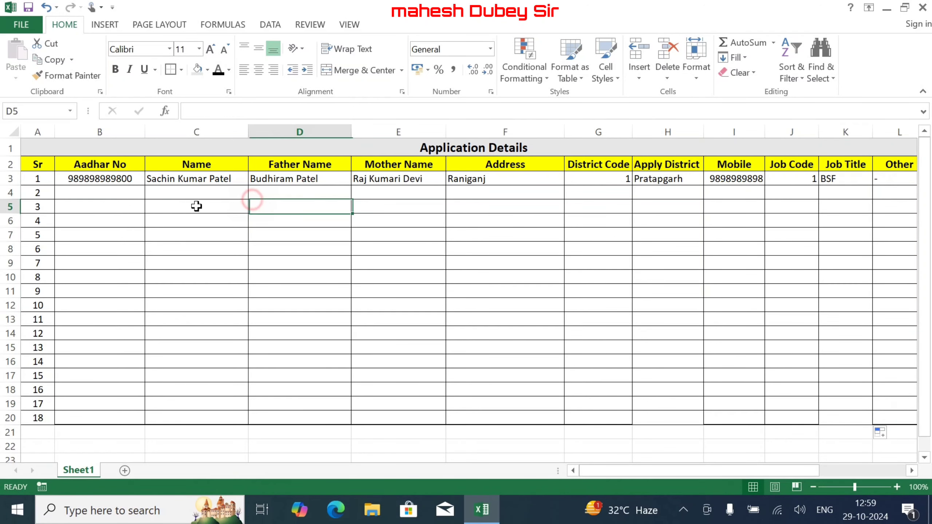
- Enter the second applicant's Aadhar number in B4, removing an extra trailing digit
left_click(113, 193)
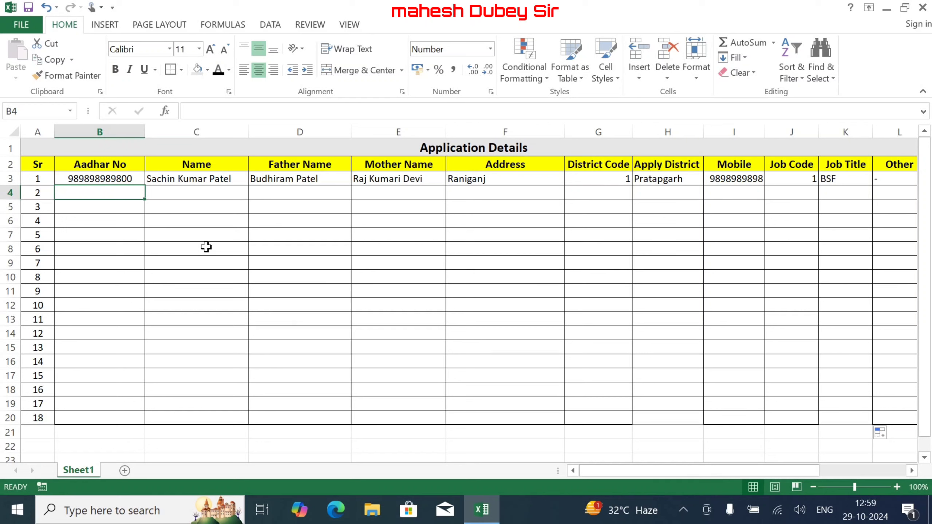
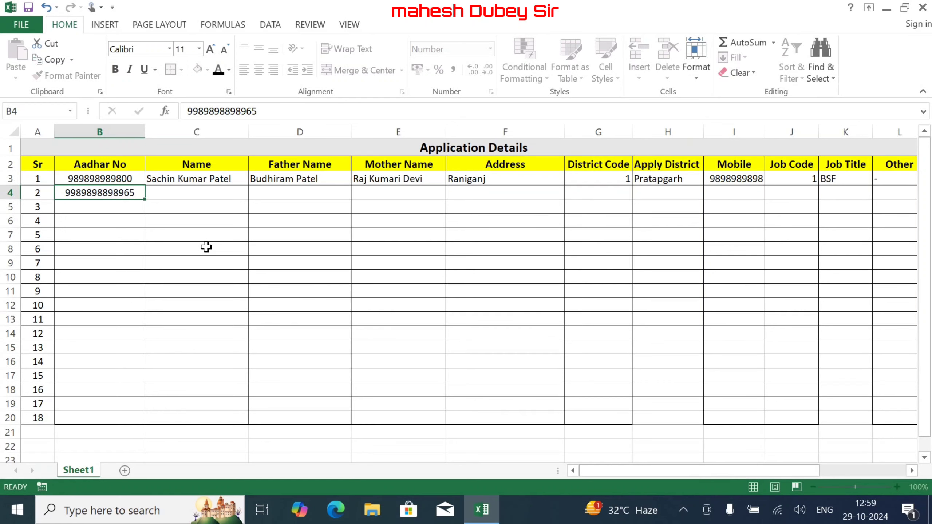
key("Tab")
key("Left")
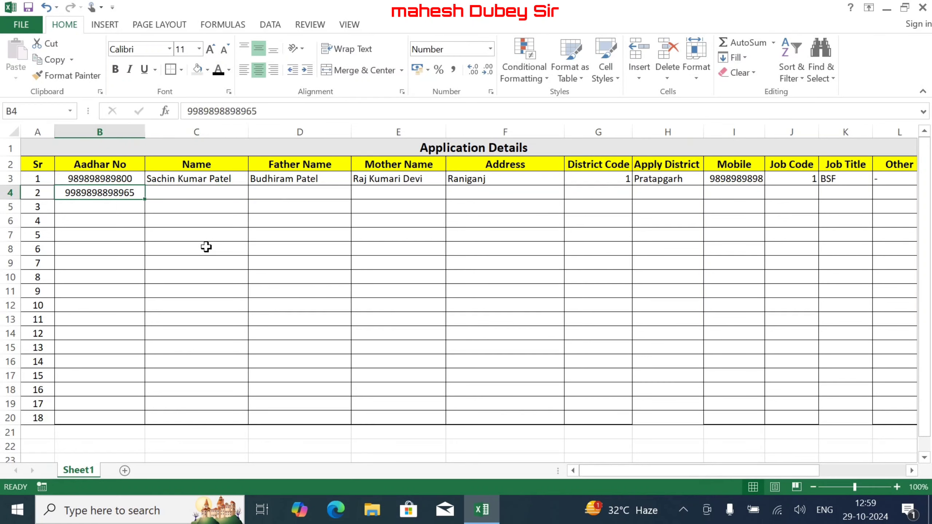
key("F2")
key("BackSpace")
key("Tab")
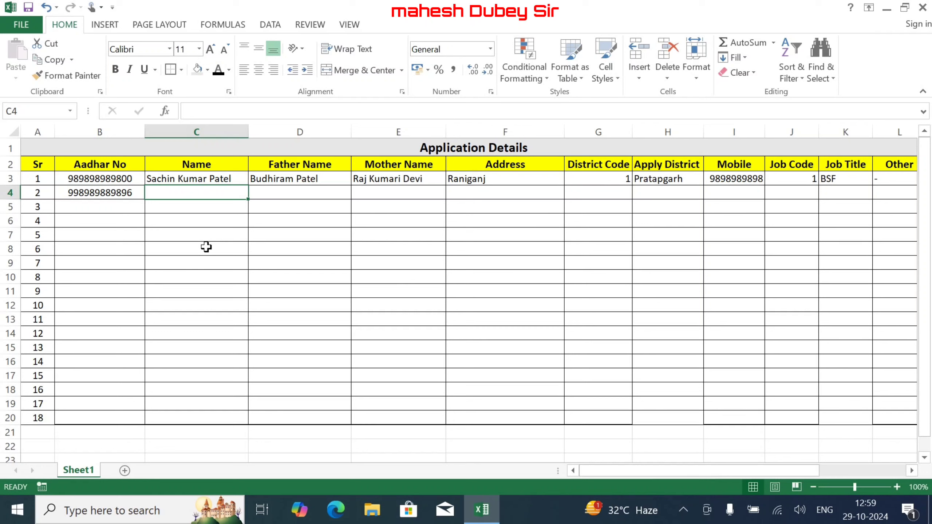
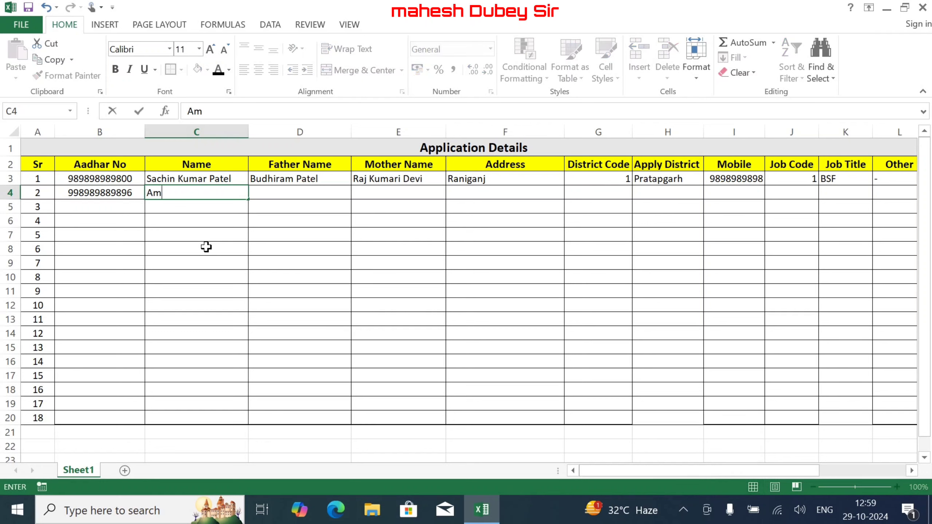
- Fill in the second applicant's name, father's name and mother's name in C4:E4
key("Tab")
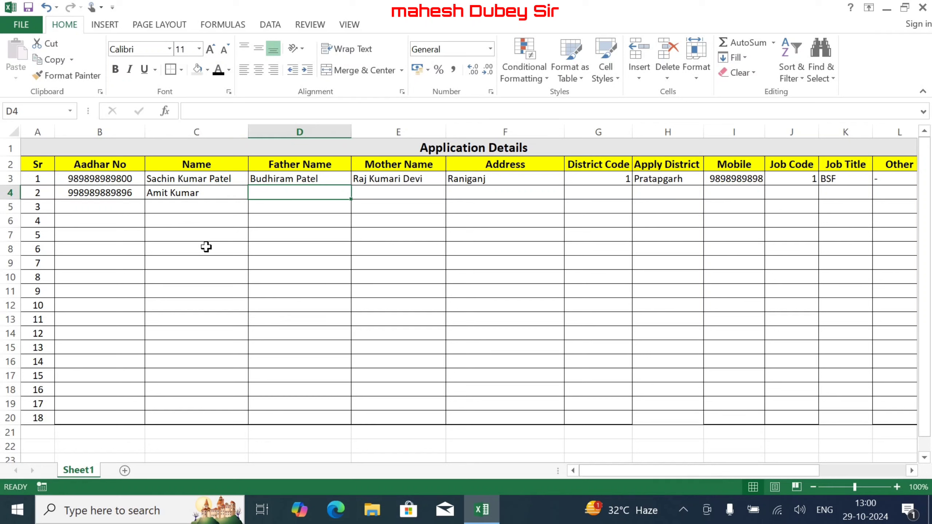
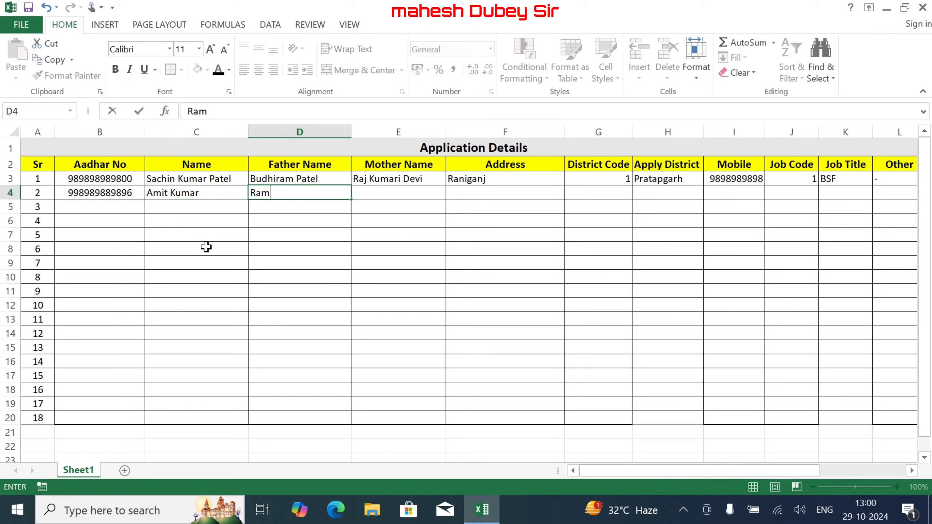
key("Tab")
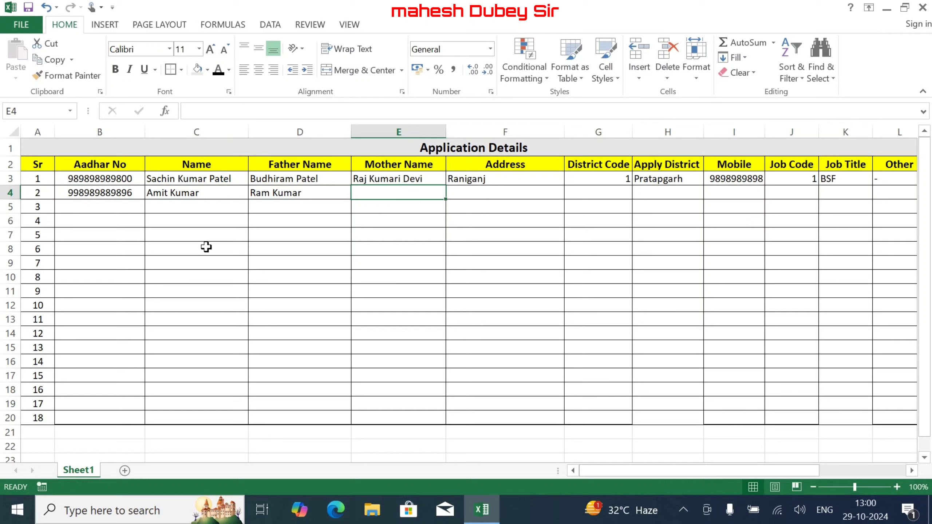
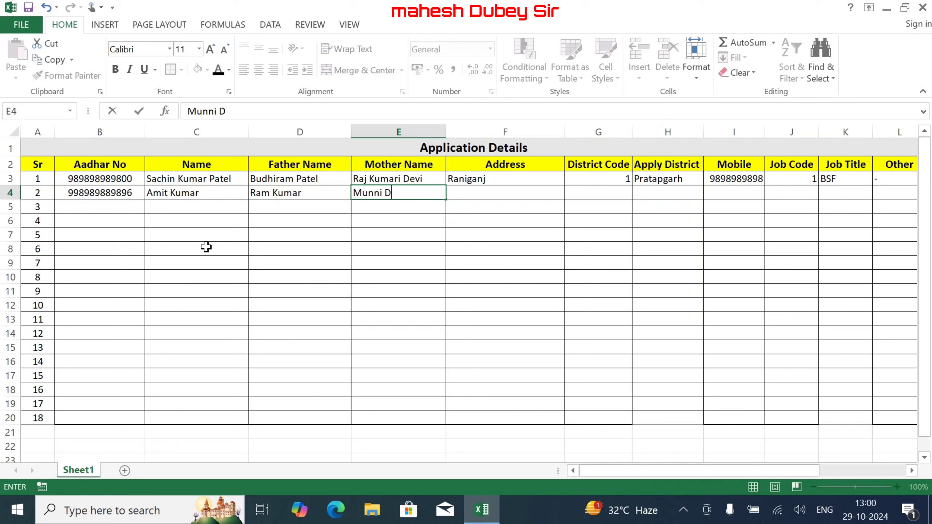
key("Tab")
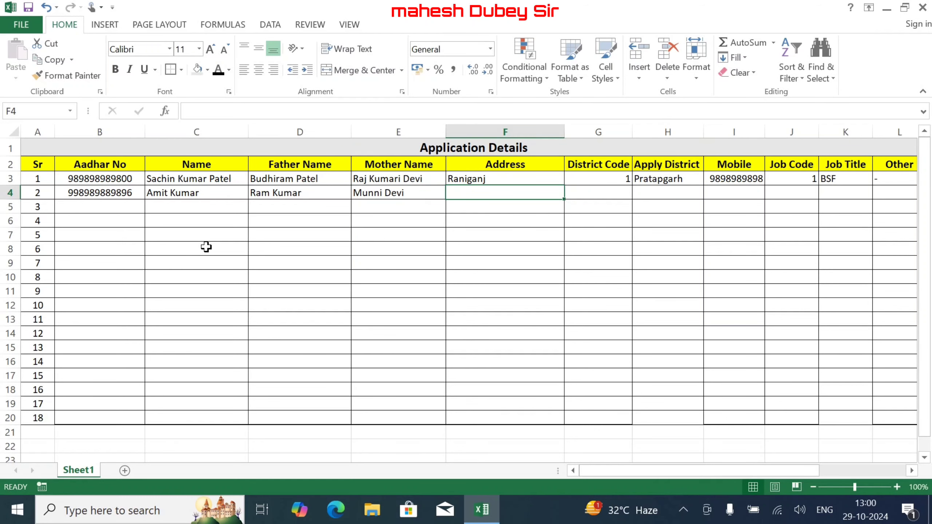
- Enter the second applicant's address and district code 3, so Apply District shows Jaunpur
type("Prata")
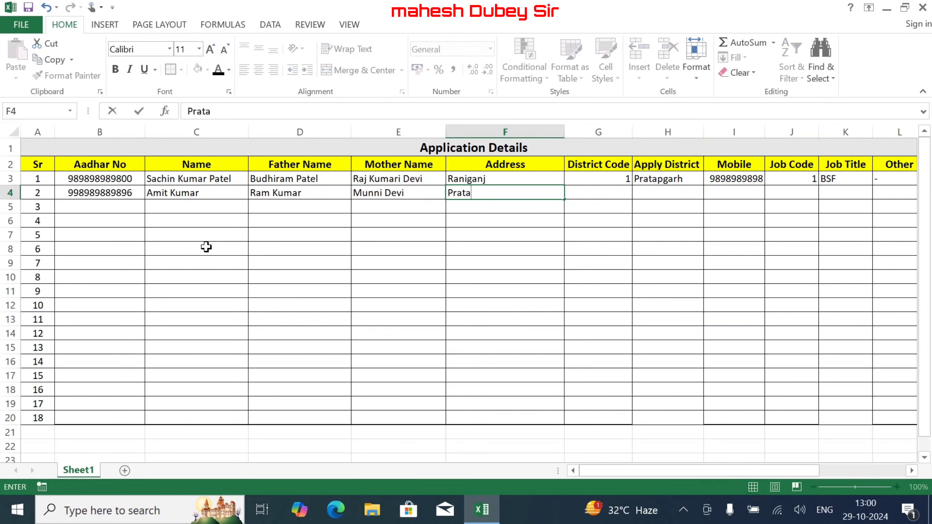
type("pgarh")
key("Tab")
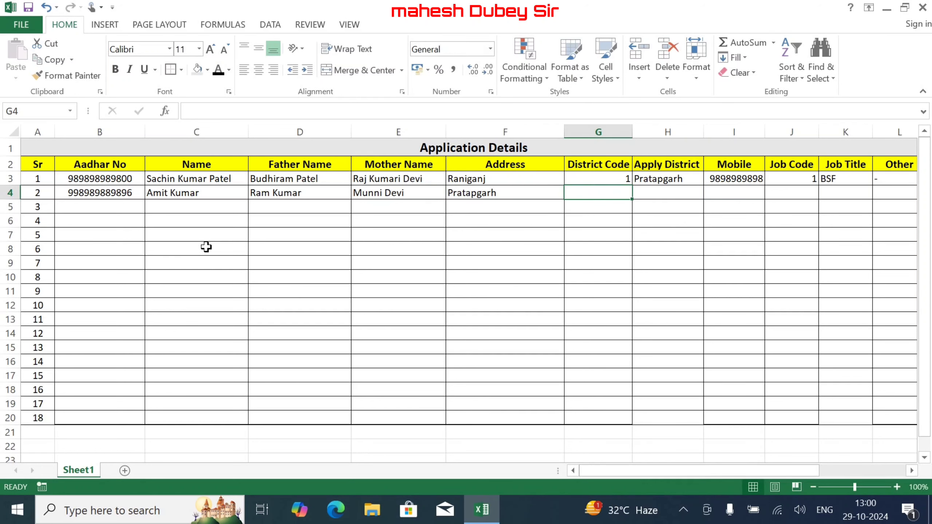
type("3")
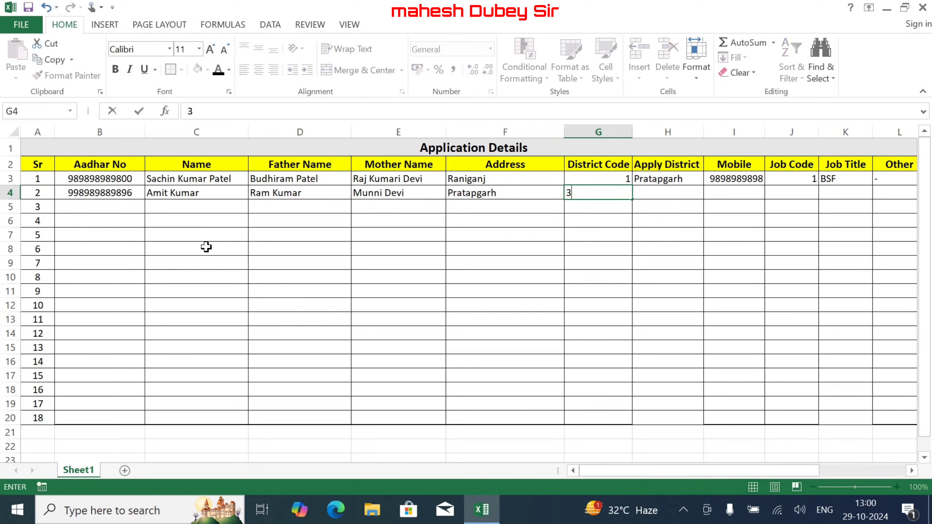
key("Tab")
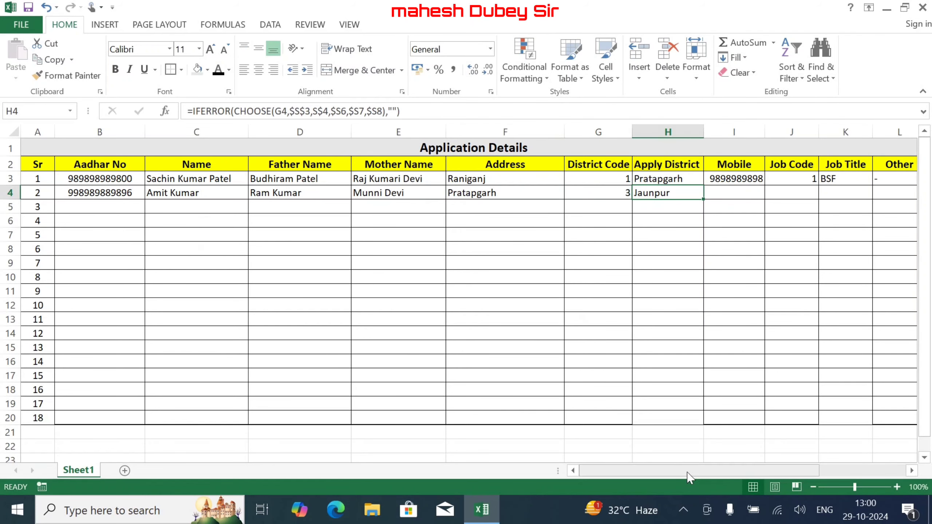
- Hide columns R:S containing the Job Title and district source lists
left_click_drag(689, 477, 794, 474)
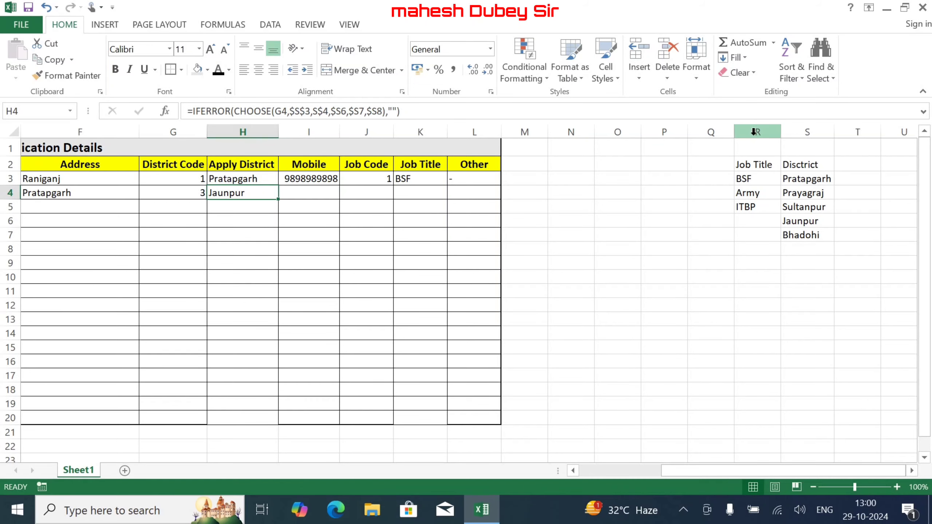
left_click_drag(756, 132, 796, 131)
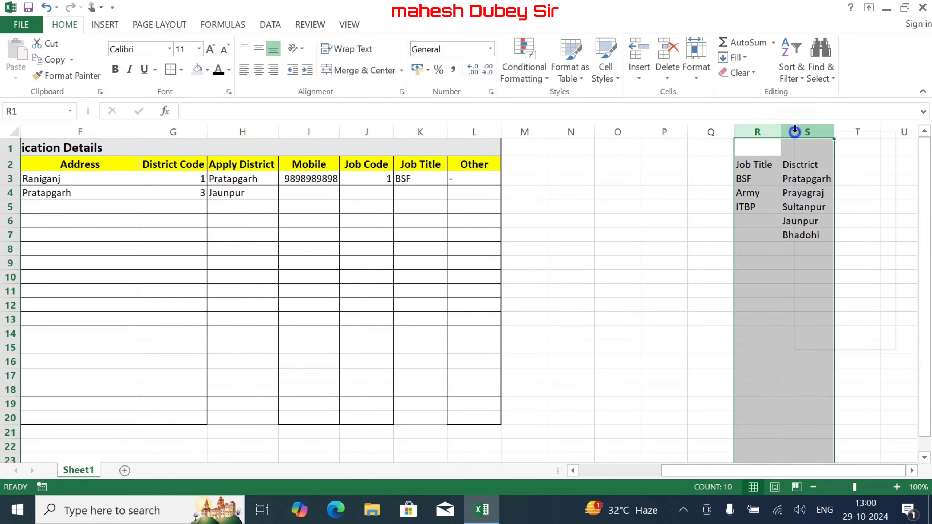
right_click(796, 132)
left_click(844, 323)
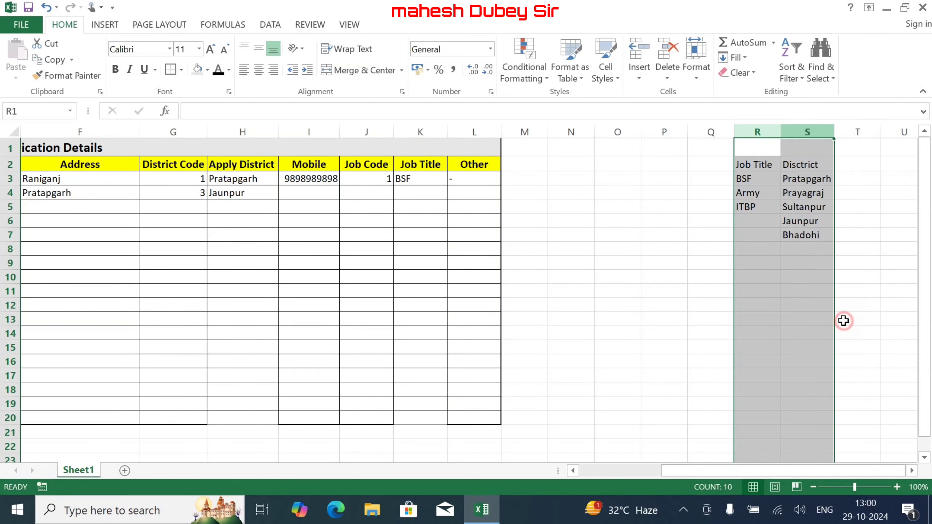
left_click(613, 279)
left_click_drag(702, 474, 589, 460)
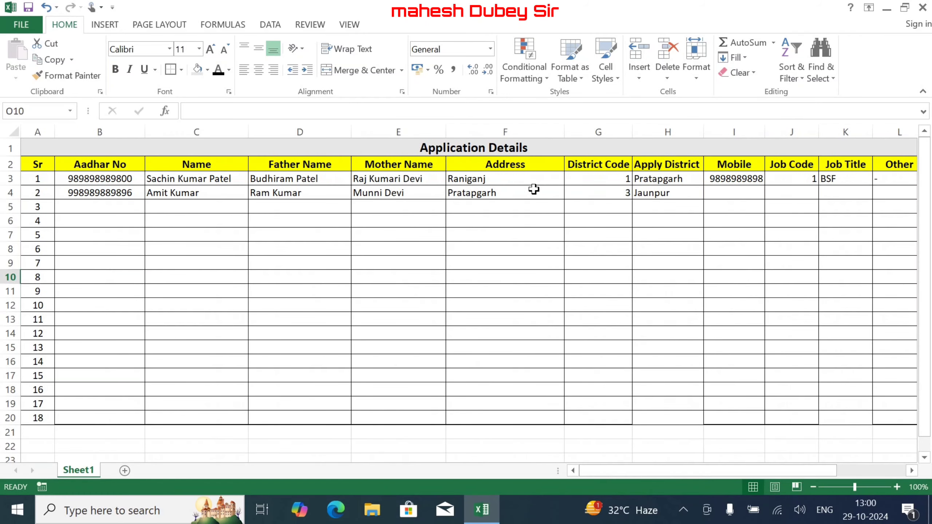
- Enter the second applicant's mobile number and job code 3 so Job Title shows ITBP
left_click(719, 195)
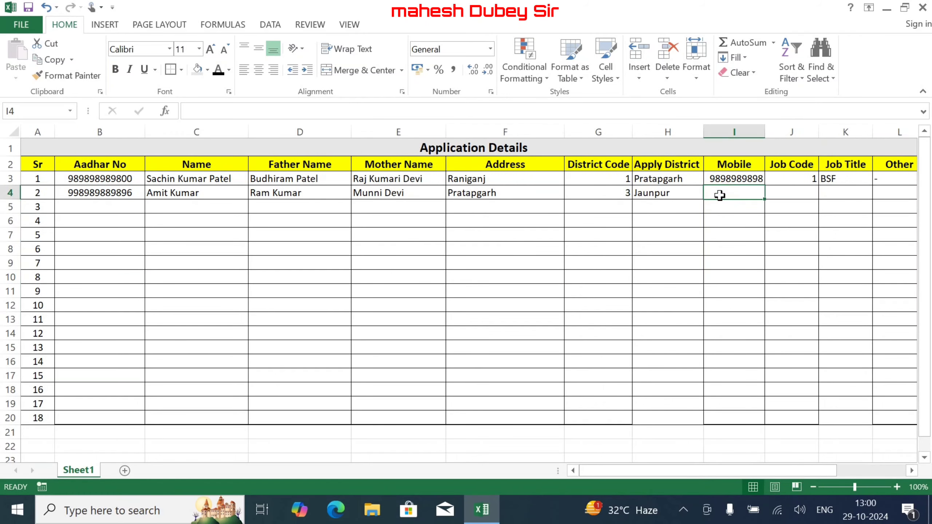
type("9898989898")
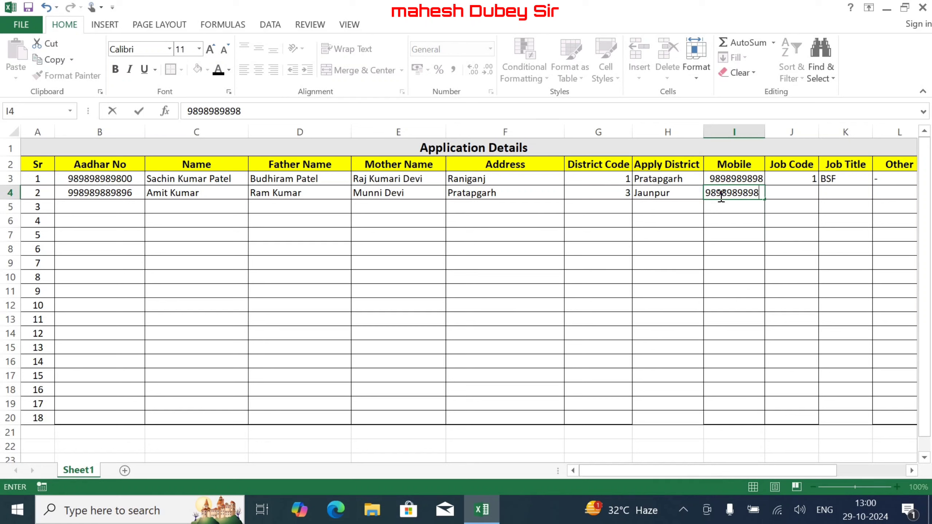
key("Return")
key("Tab")
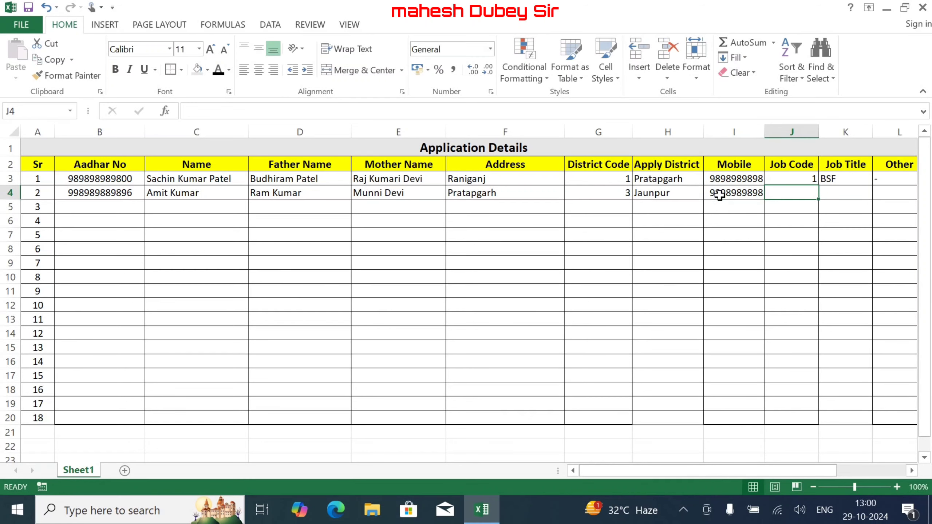
type("3")
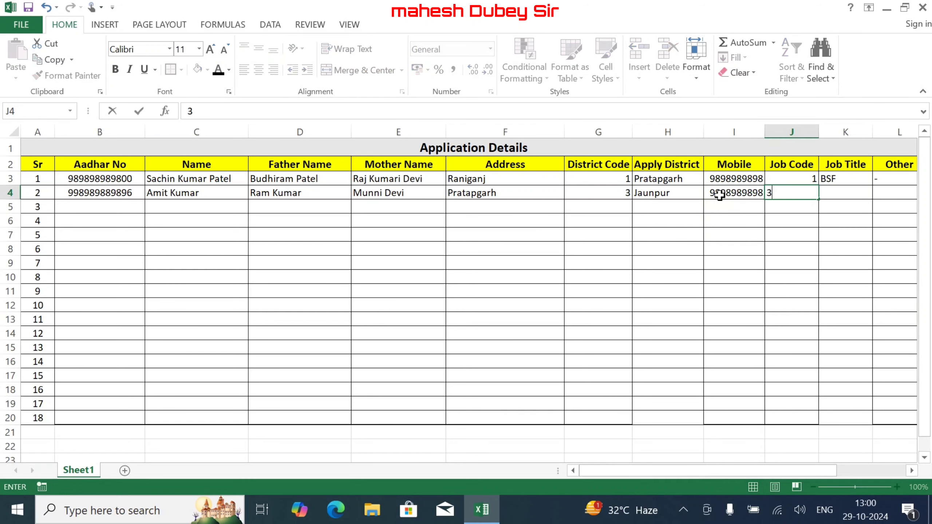
key("Tab")
key("Tab")
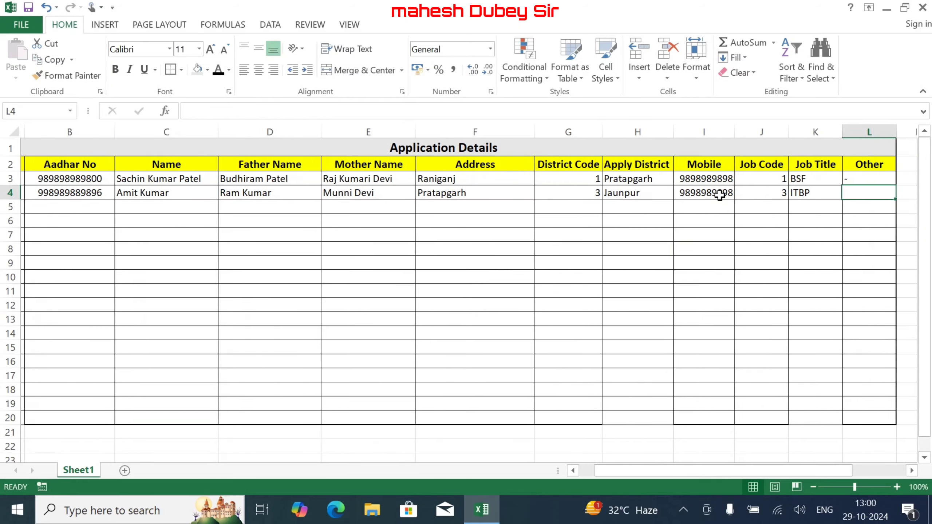
- Enter the third applicant's Aadhar number in B5
key("Return")
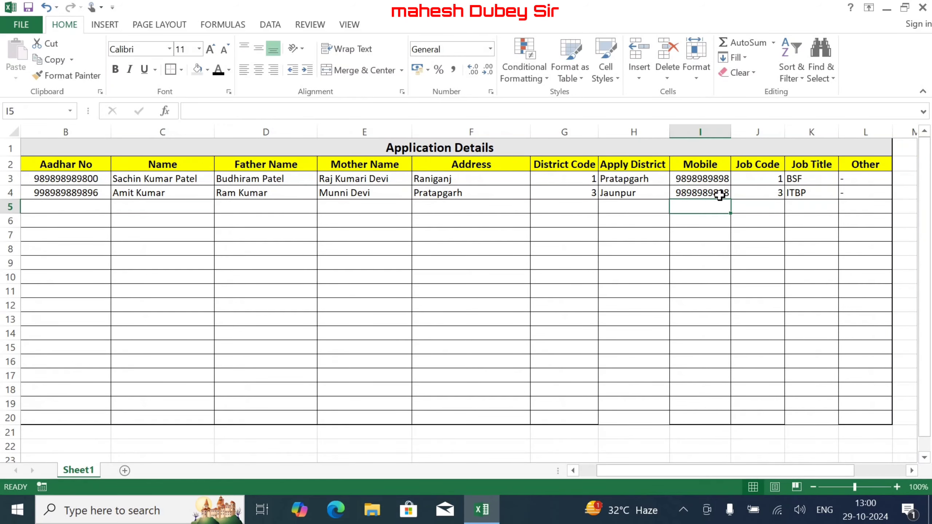
key("Left")
key("Left")
key("Left")
key("Left")
key("Left")
key("Left")
key("Left")
key("Left")
key("Right")
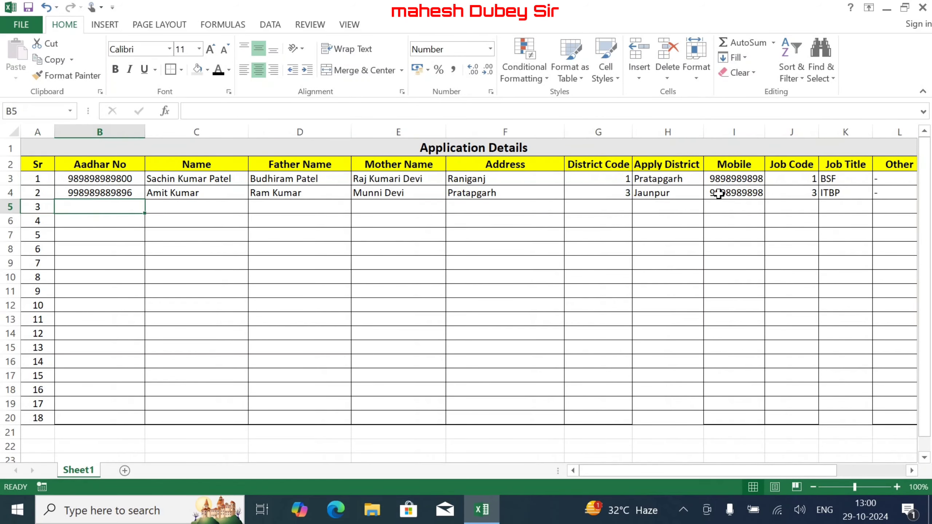
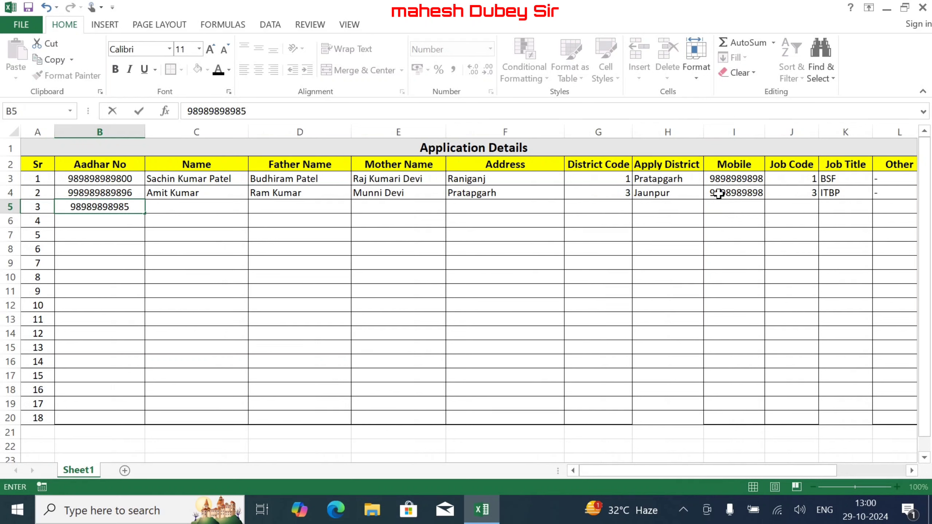
key("Tab")
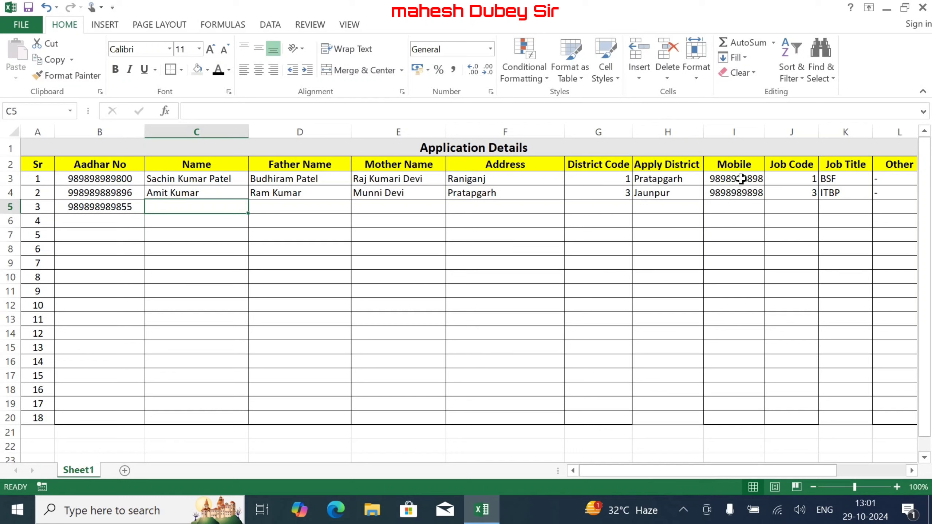
- Center the District Code, Mobile, Job Code and Other values in rows 3-4
left_click_drag(738, 179, 746, 189)
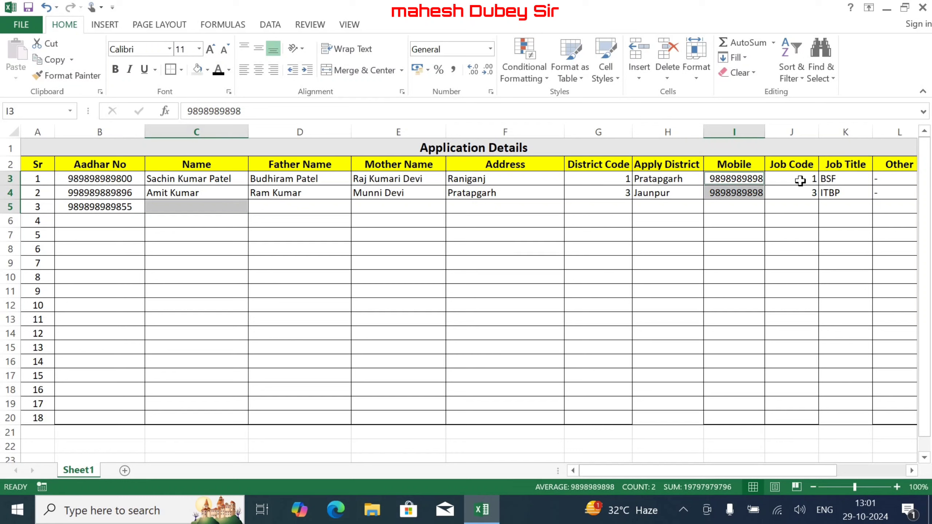
left_click(448, 192)
left_click_drag(620, 177, 620, 187)
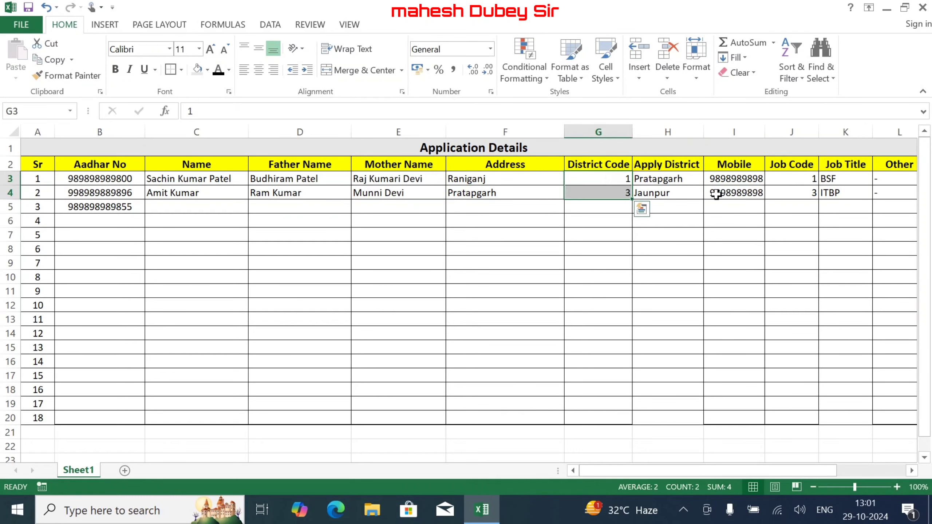
left_click_drag(760, 179, 793, 189)
left_click_drag(890, 178, 890, 189)
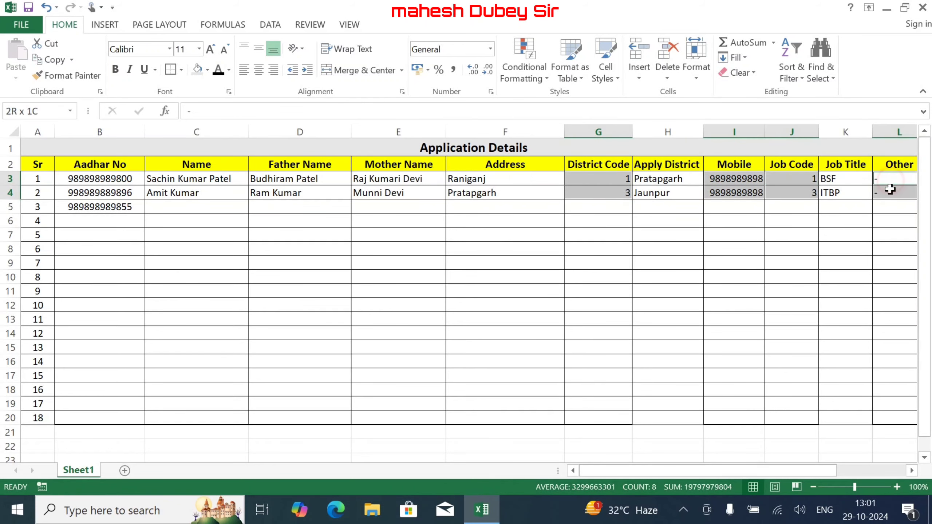
left_click(259, 69)
scroll(294, 220, "right", 5)
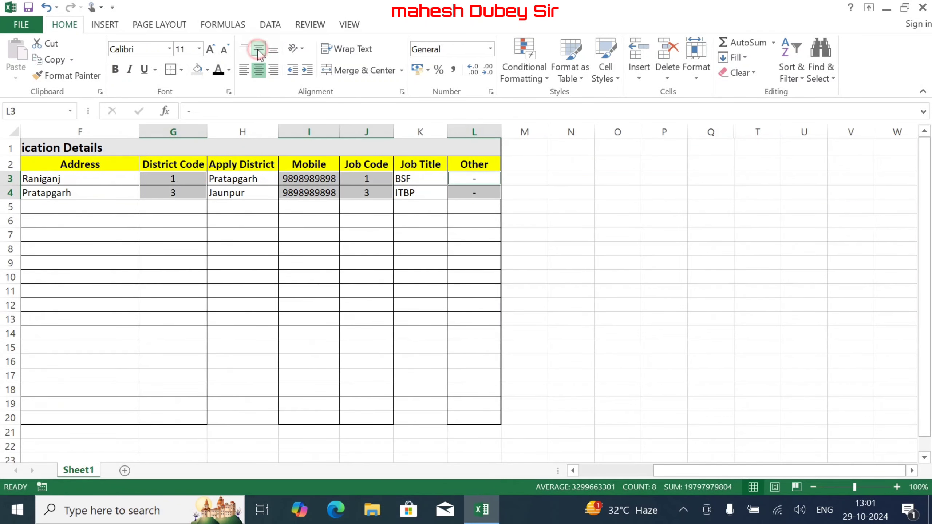
left_click(304, 251)
left_click_drag(697, 474, 623, 473)
left_click(455, 319)
- Enter the third applicant's name in C5 and father's name in D5
left_click(185, 207)
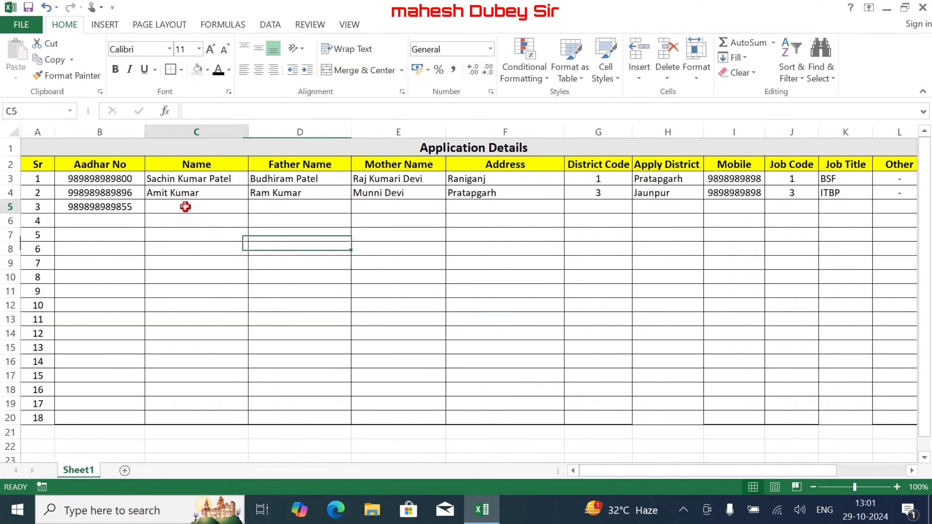
type("Sumit")
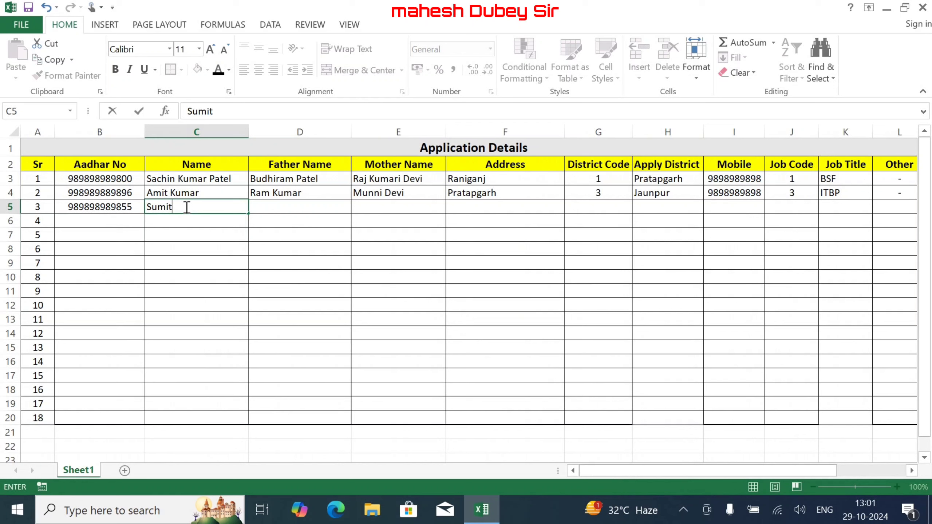
key("Tab")
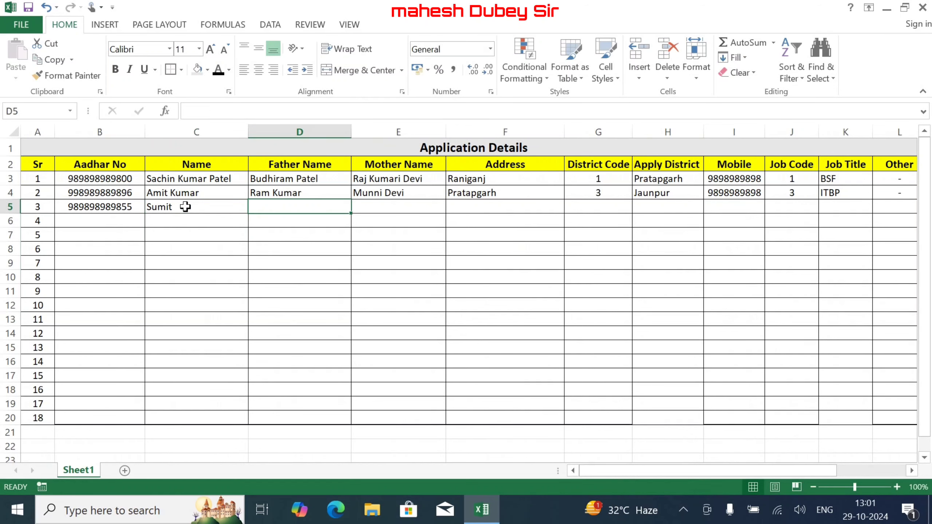
type("Jitendra")
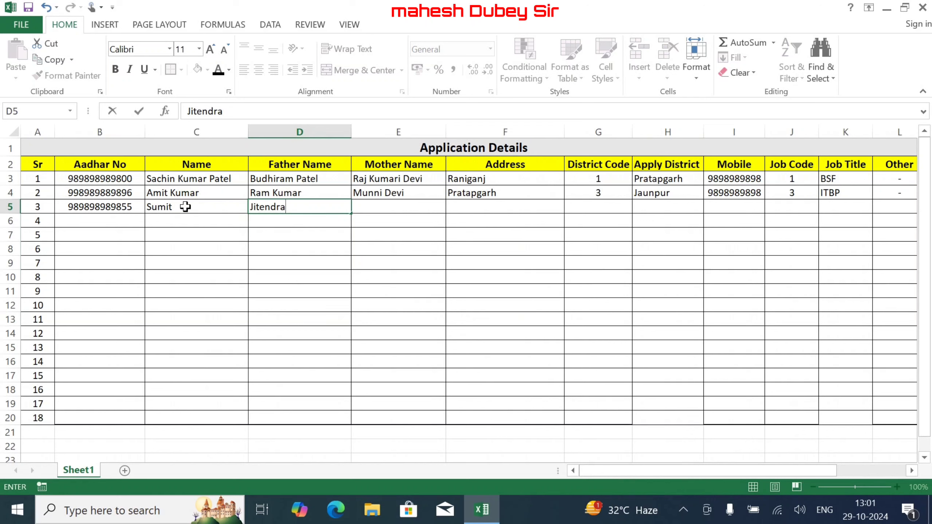
key("Tab")
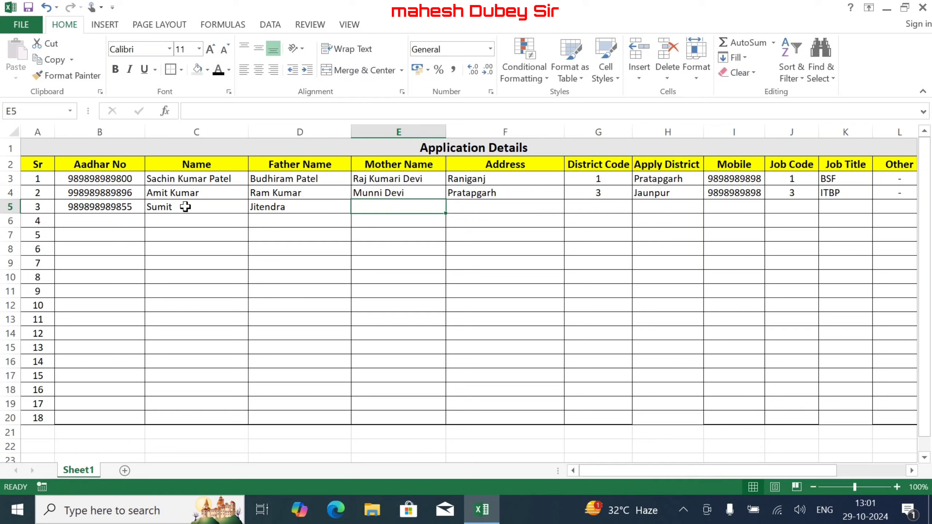
- Enter the mother's name, address Raniganj and the corrected district code in row 5
type("Saroja")
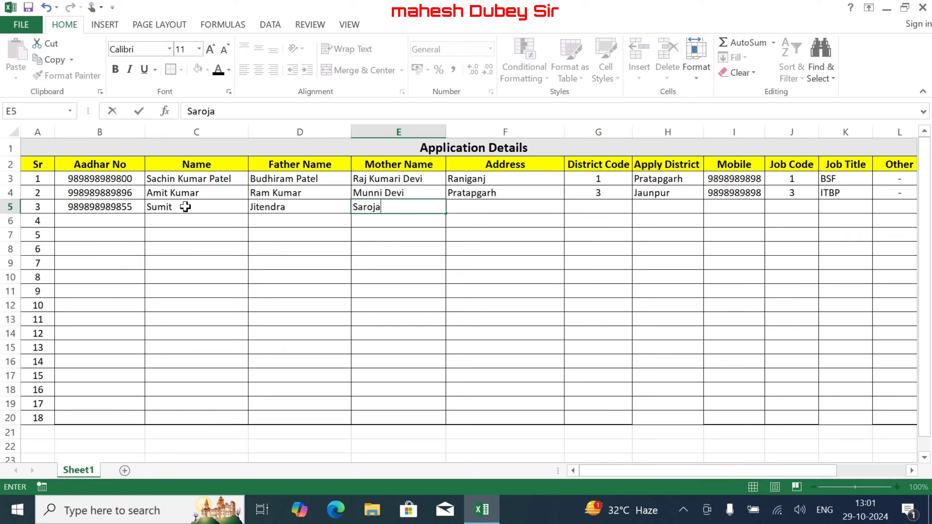
key("Tab")
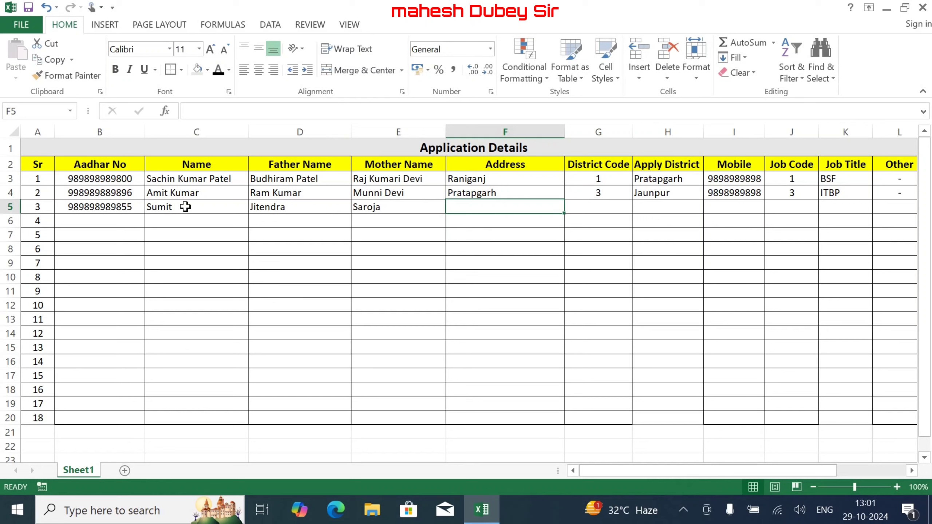
type("Raniganj")
key("Tab")
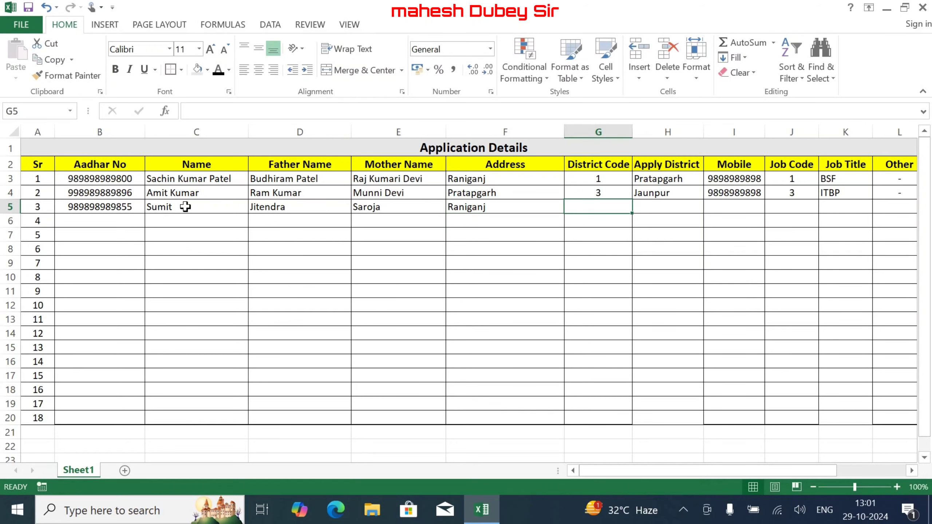
type("4")
key("Tab")
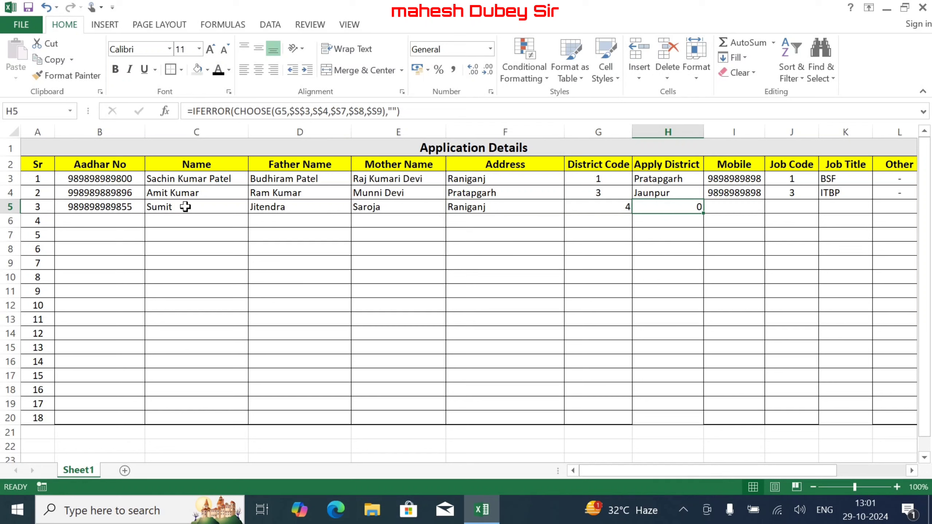
key("Left")
type("3")
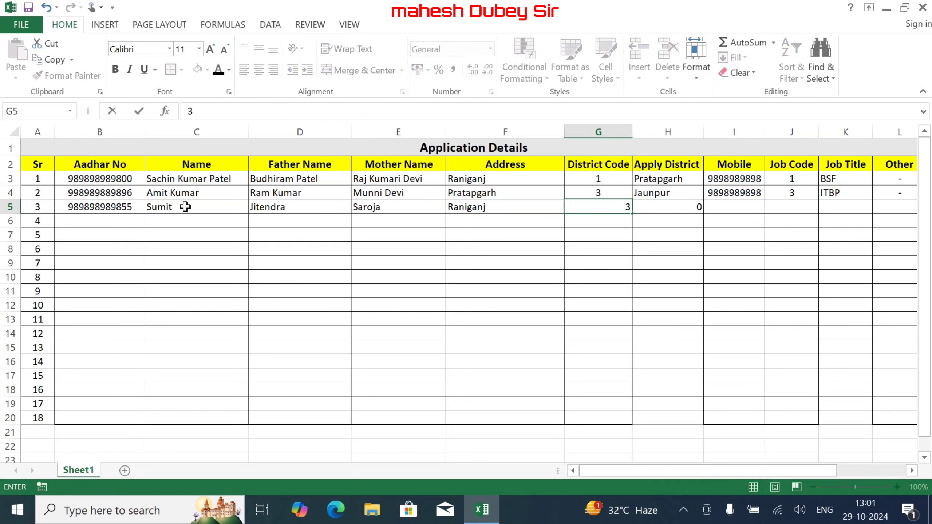
key("Tab")
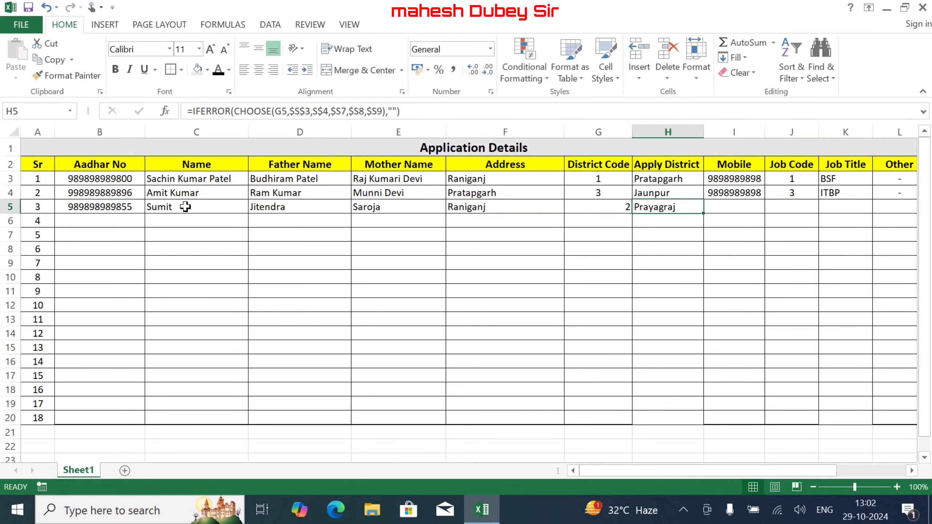
- Enter the mobile number, job code 2 and '-' in Other for the third applicant
key("Right")
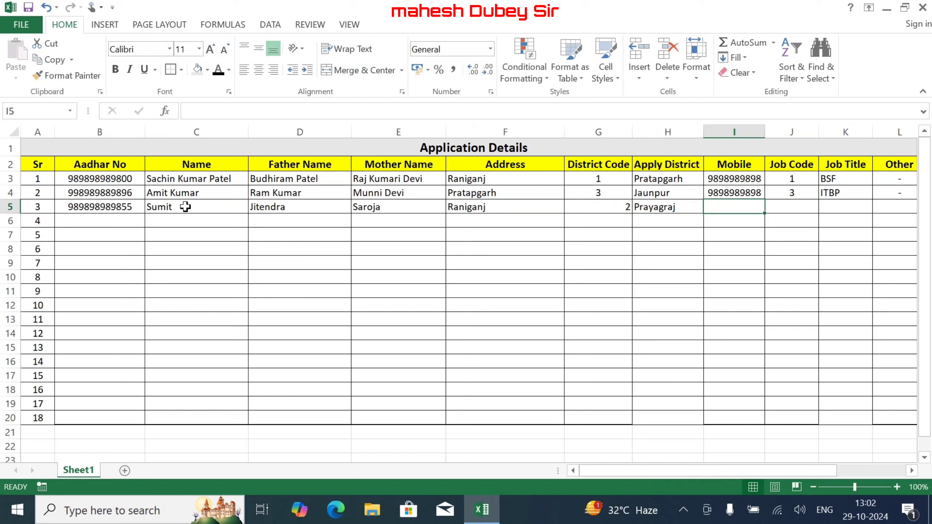
type("9989998")
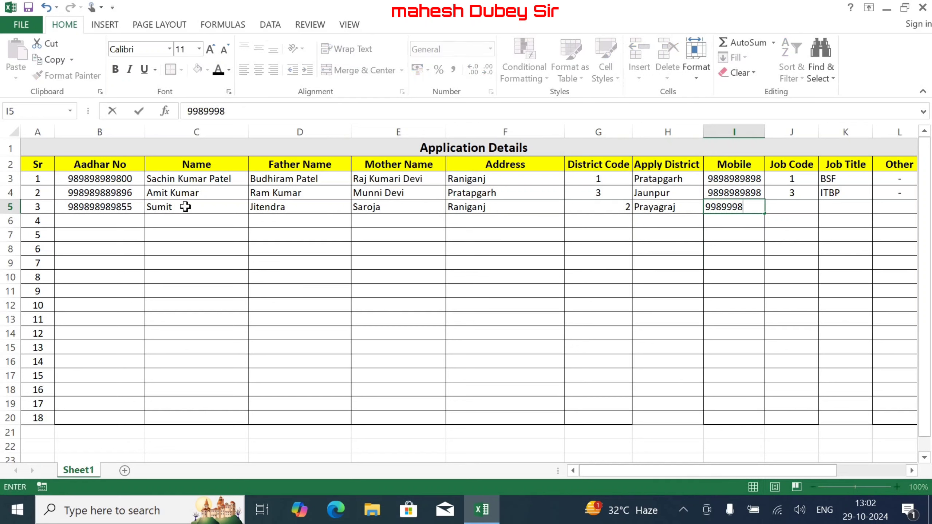
type("989")
key("Right")
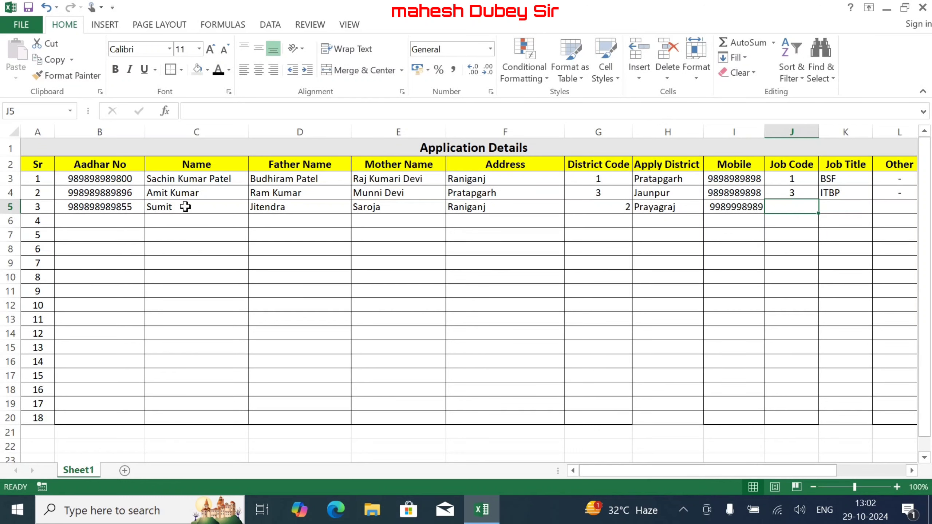
type("2")
key("Right")
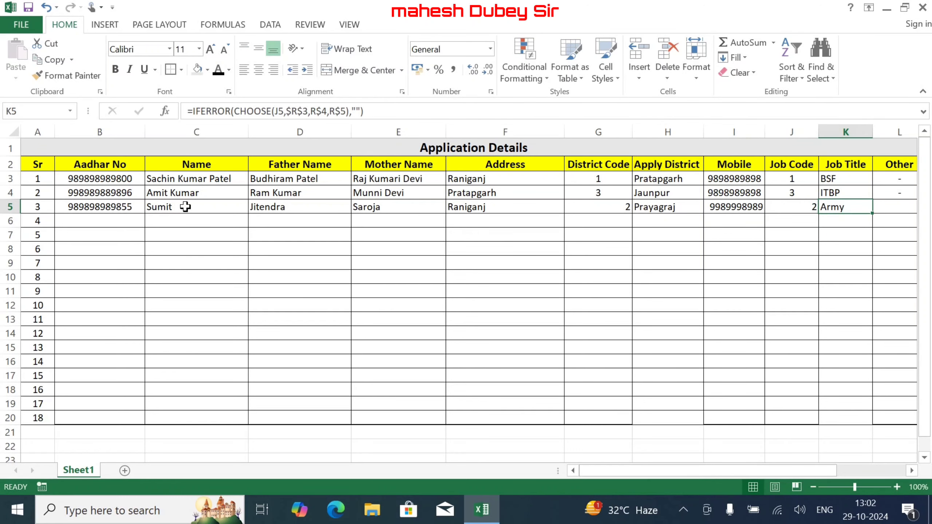
key("Right")
type("-")
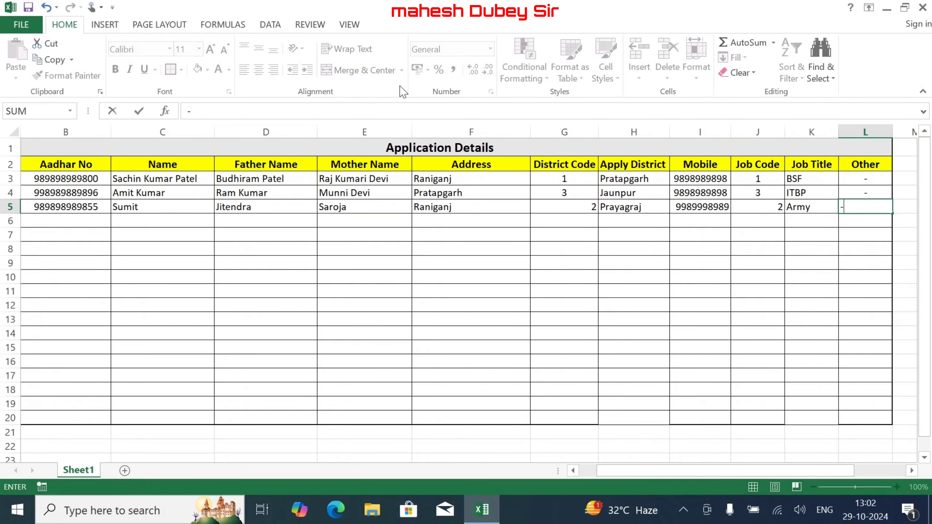
left_click(717, 275)
key("Escape")
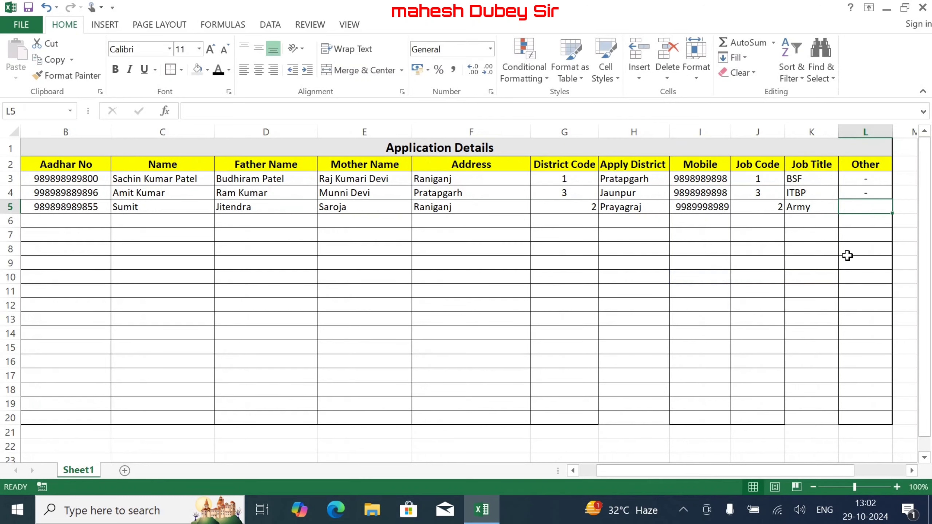
type("-")
key("Return")
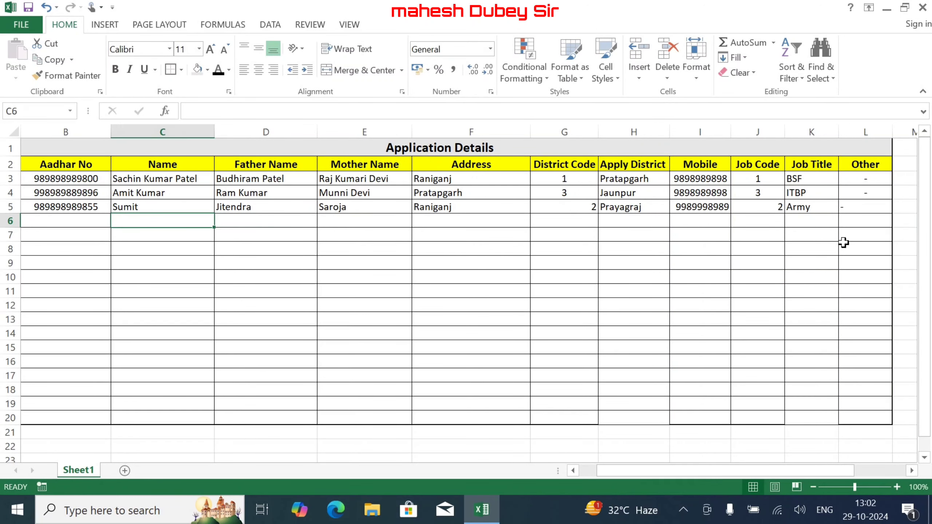
- Select the Application Details table and scroll across the sheet to check its extent
left_click_drag(867, 418, 1, 86)
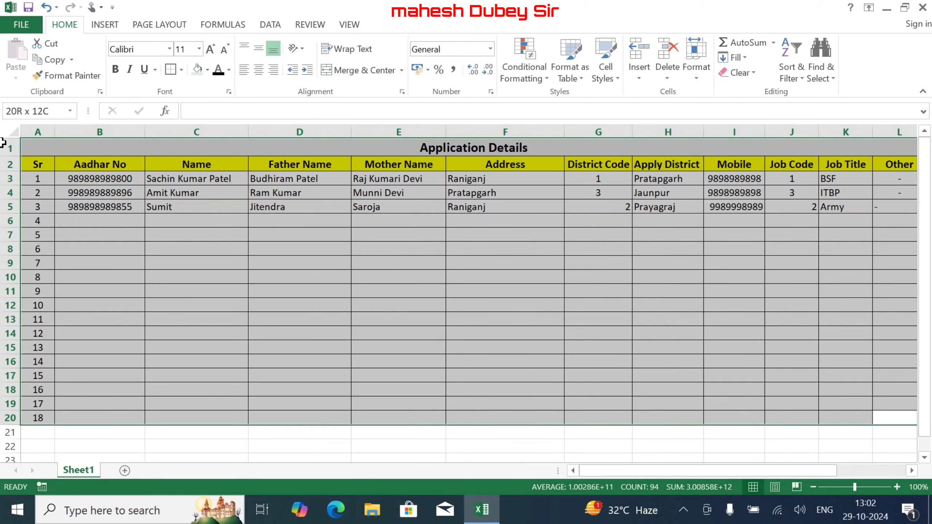
left_click_drag(2, 143, 1, 143)
scroll(183, 167, "right", 3)
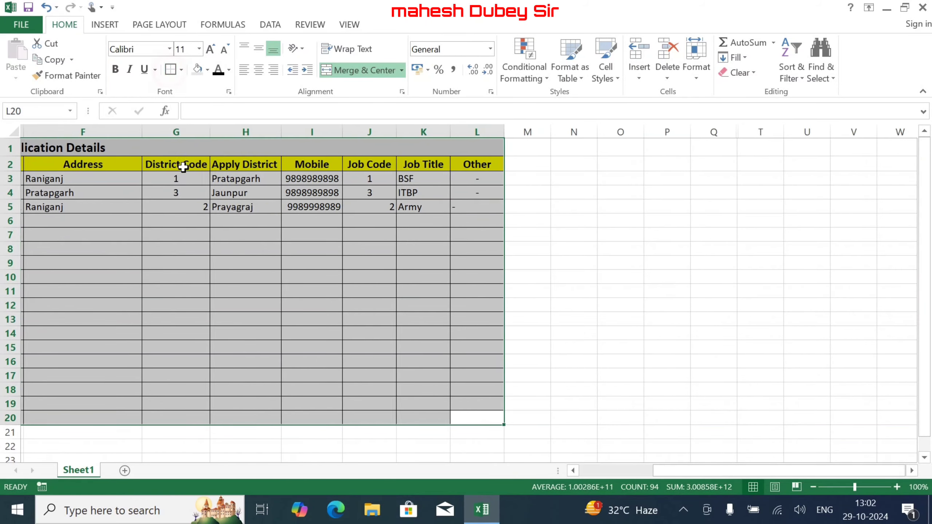
left_click(197, 232)
scroll(587, 474, "left", 3)
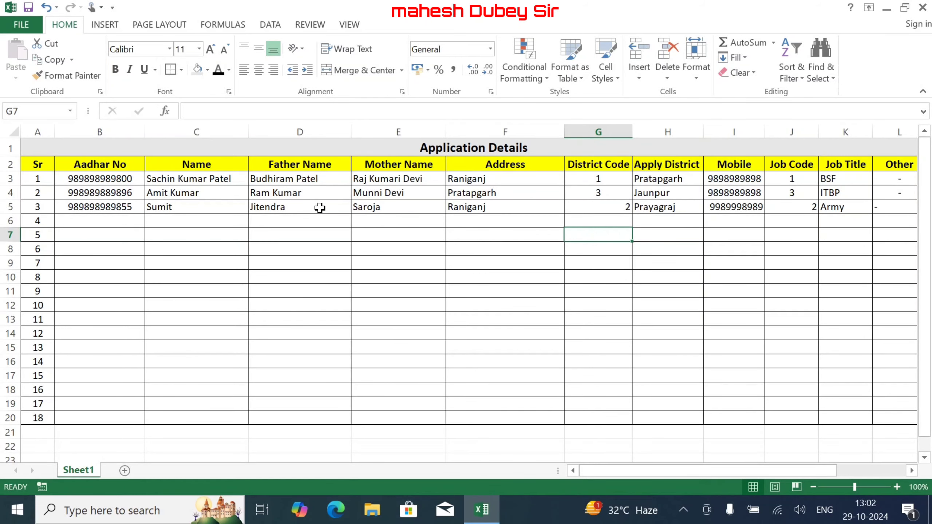
left_click(21, 27)
key("Escape")
left_click_drag(703, 472, 792, 477)
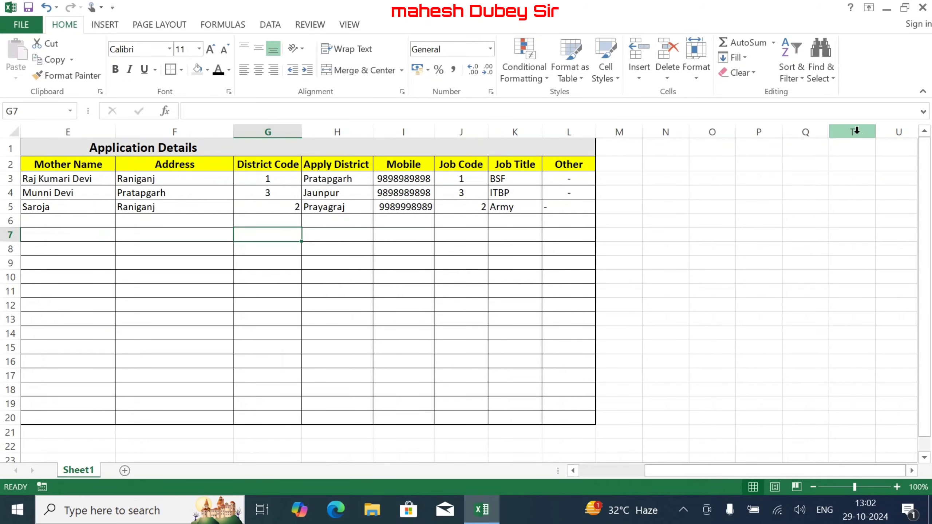
- Unhide the hidden lookup columns R and S by unhiding across columns Q to T
left_click(822, 131)
left_click_drag(822, 131, 841, 131)
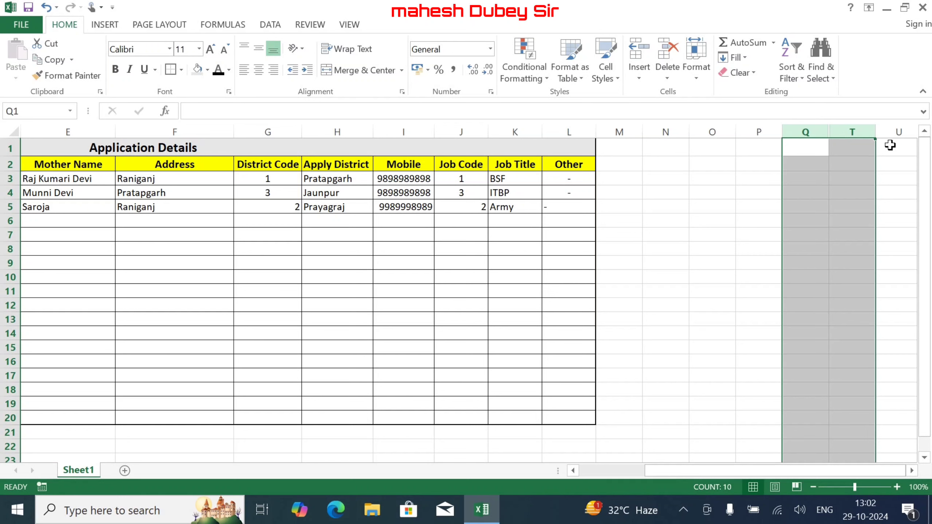
right_click(806, 132)
left_click(851, 338)
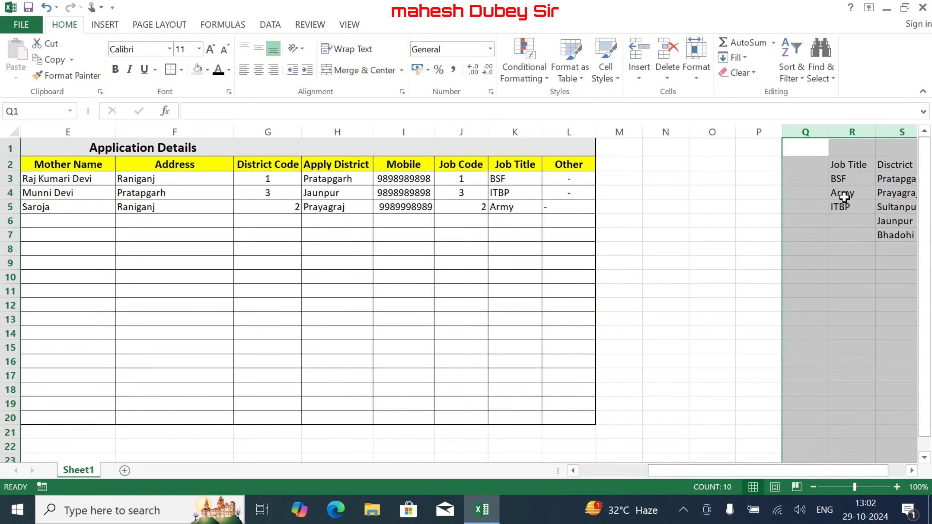
left_click(859, 182)
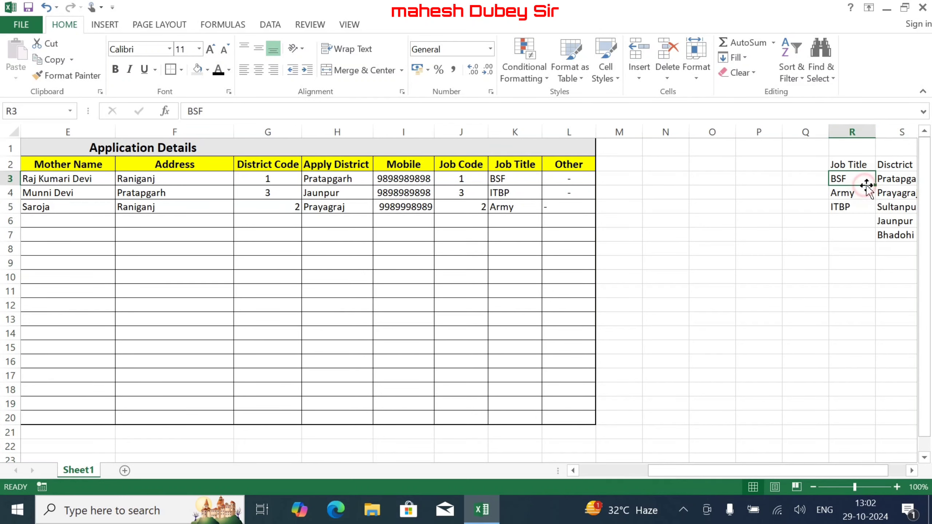
- Switch the print preview to Landscape Orientation and view the second page
left_click(21, 24)
left_click(38, 169)
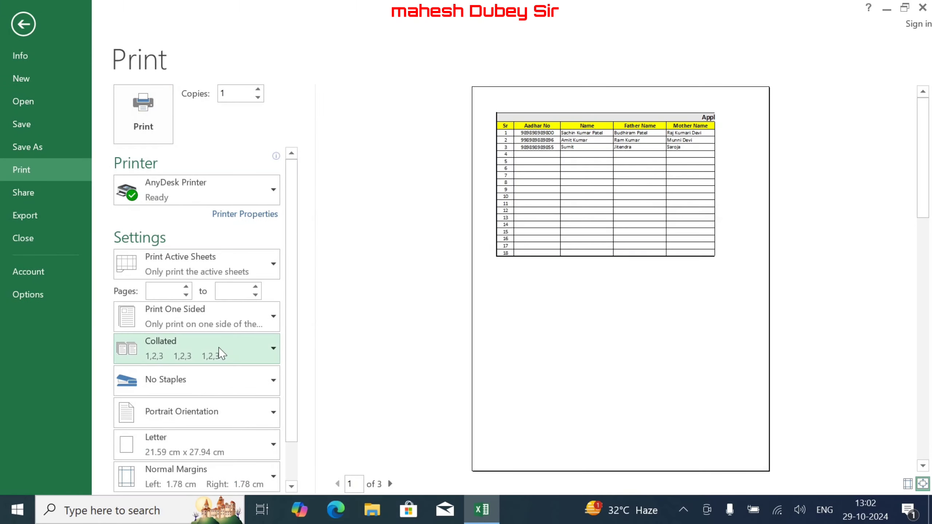
left_click(227, 414)
left_click(225, 473)
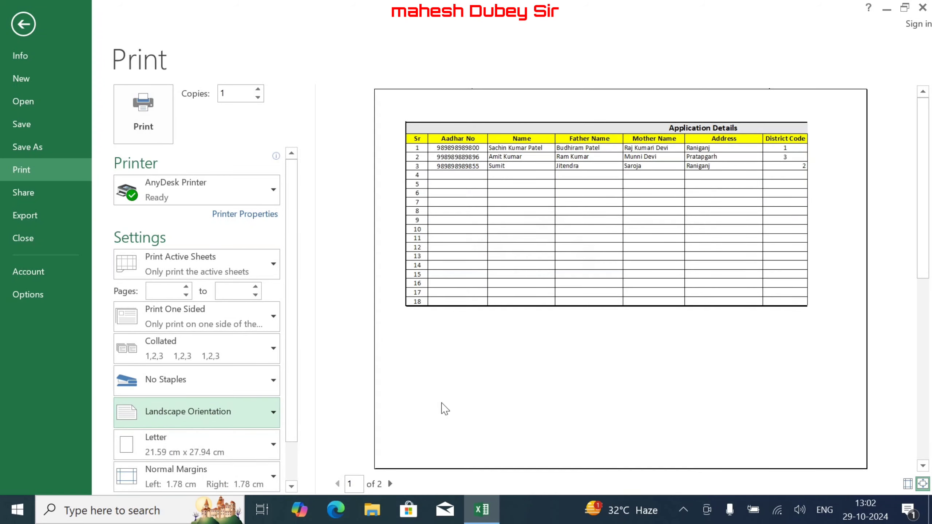
left_click(390, 483)
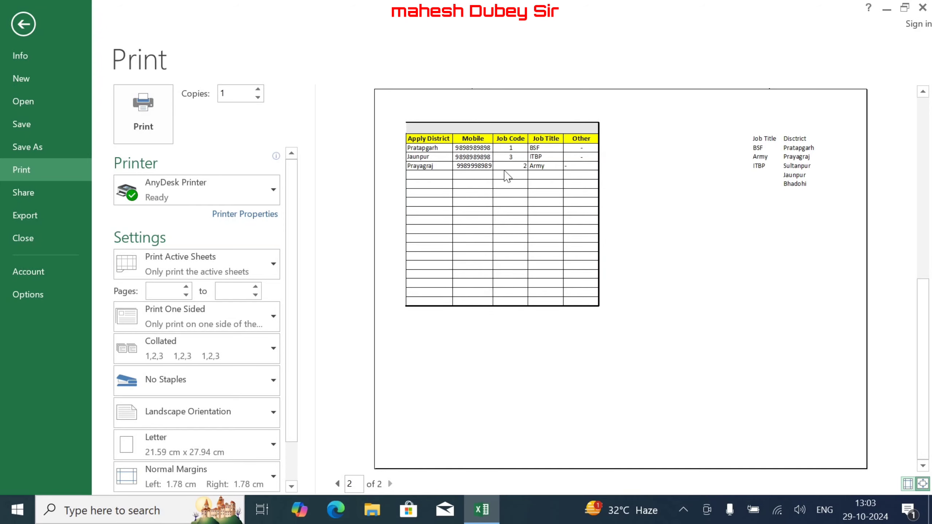
- AutoFit the widths of columns F, G, L, K, J, I and H
key("Escape")
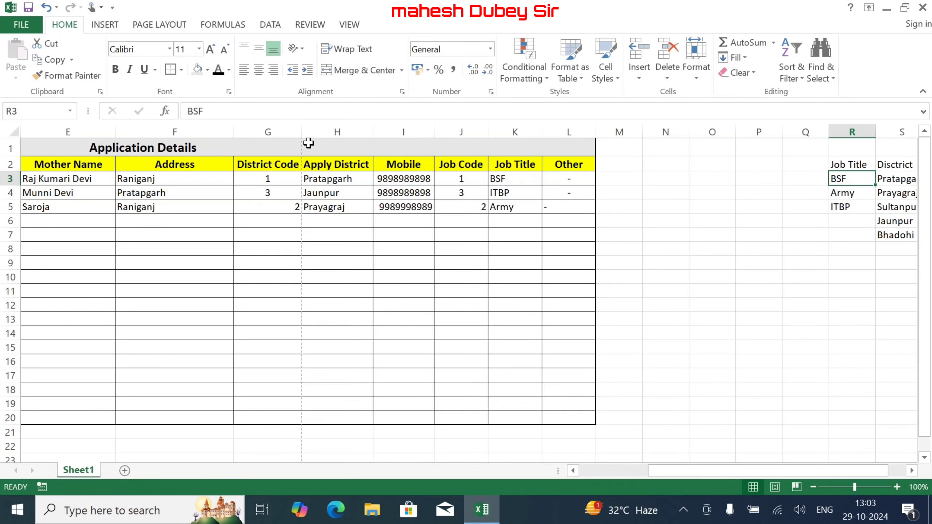
double_click(234, 129)
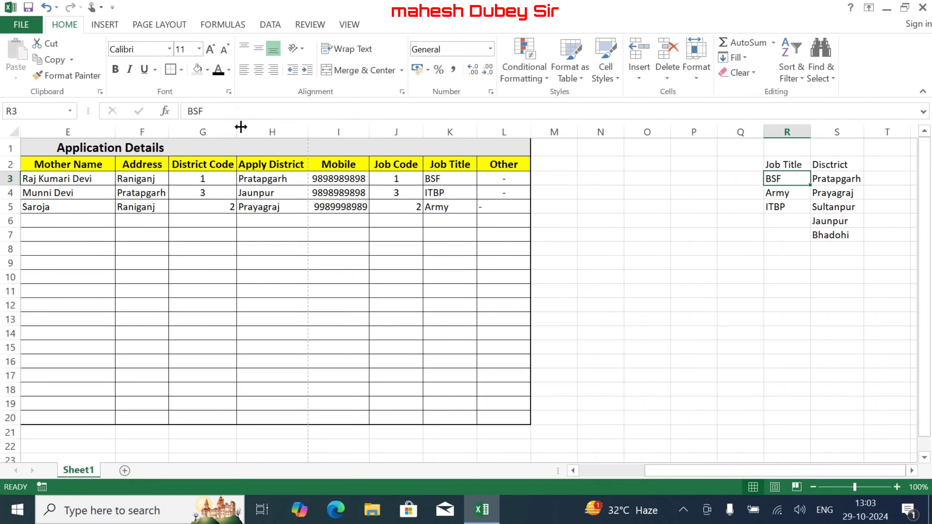
double_click(239, 127)
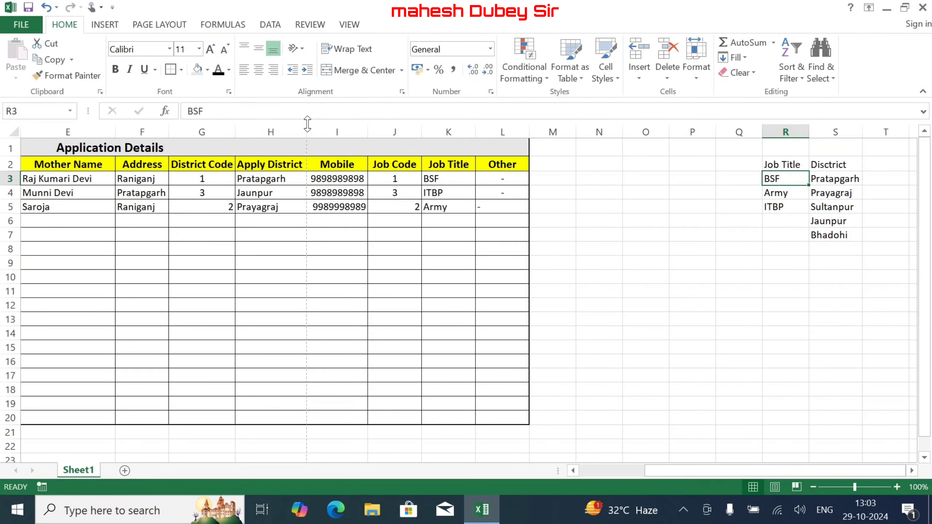
double_click(528, 131)
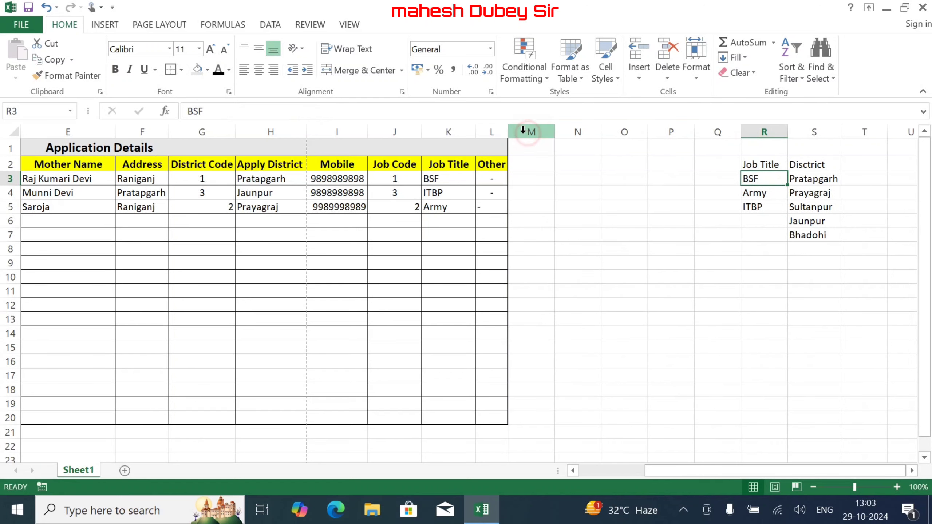
double_click(475, 131)
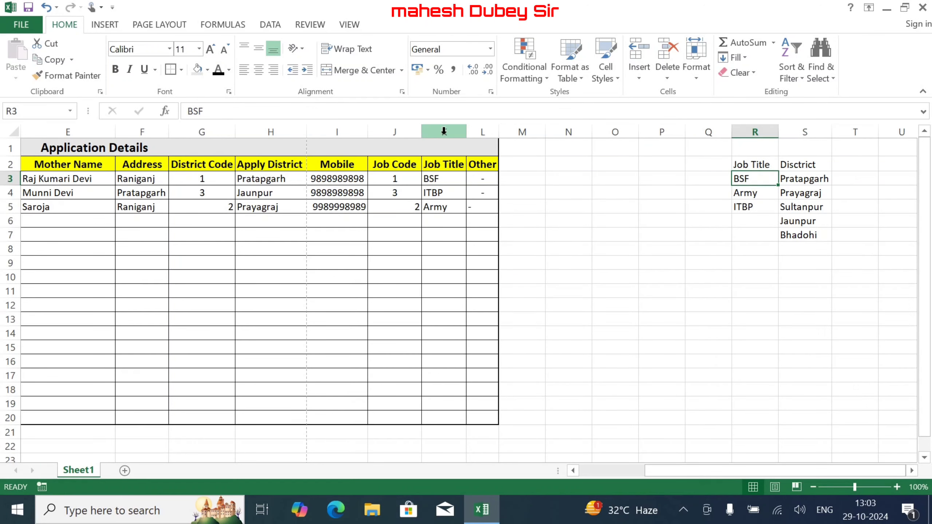
double_click(422, 131)
double_click(367, 131)
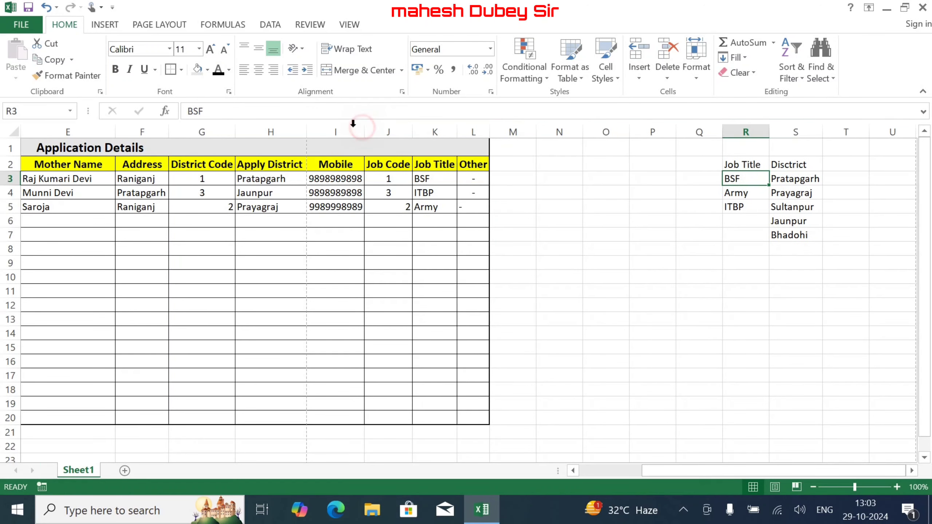
double_click(306, 131)
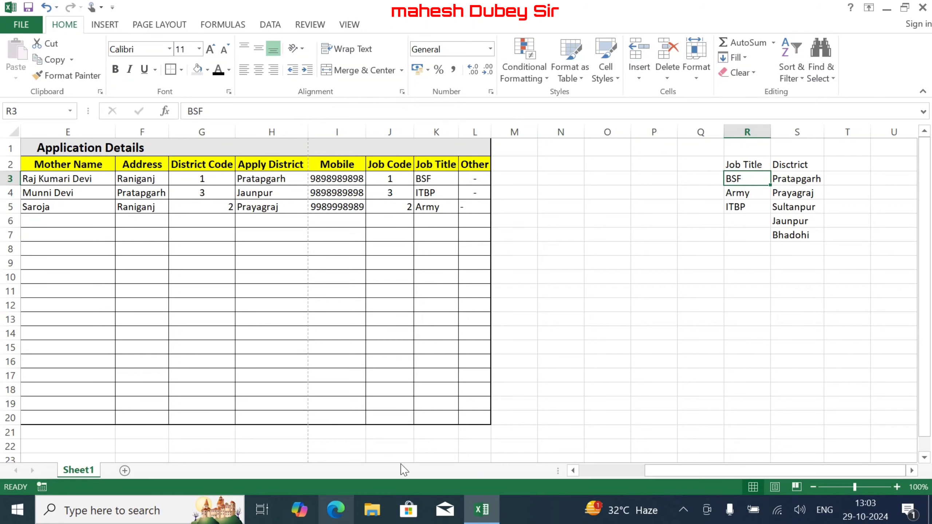
- AutoFit the widths of columns D, E, C, B and A
left_click(586, 476)
left_click(586, 476)
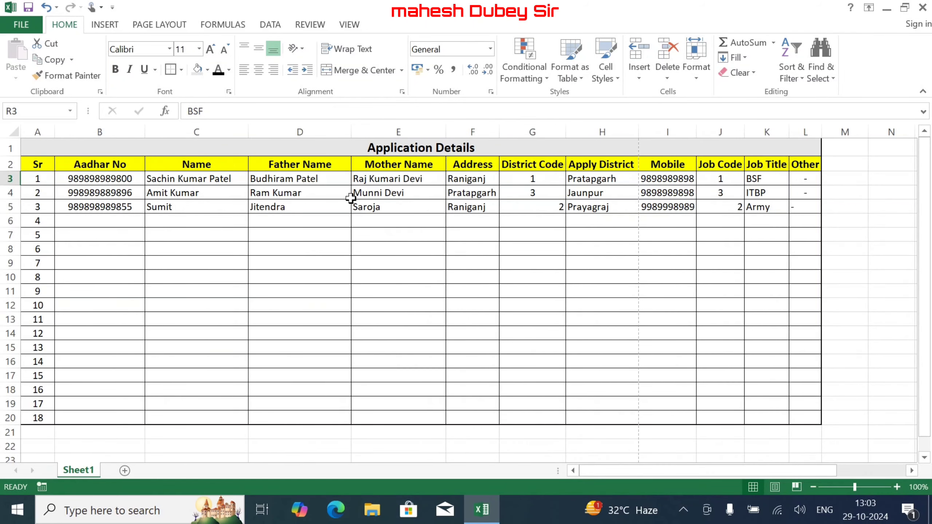
double_click(349, 131)
double_click(416, 132)
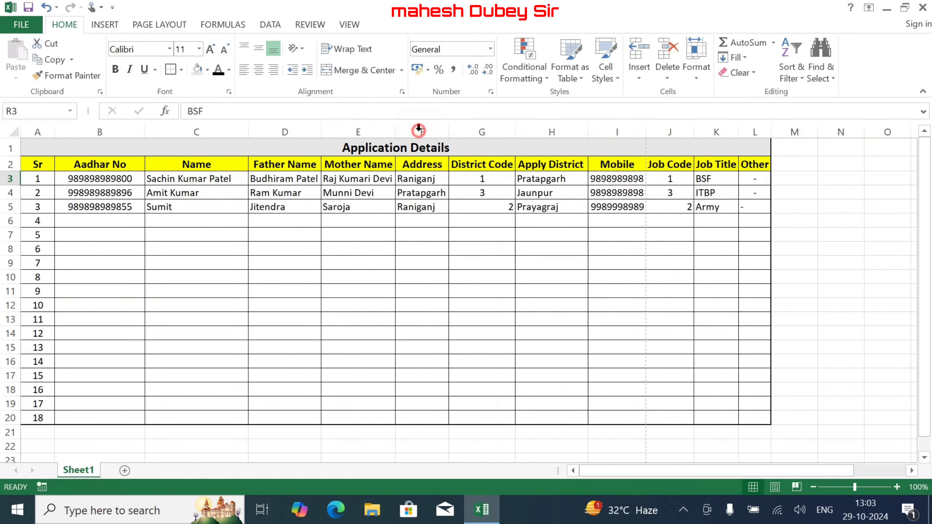
double_click(246, 132)
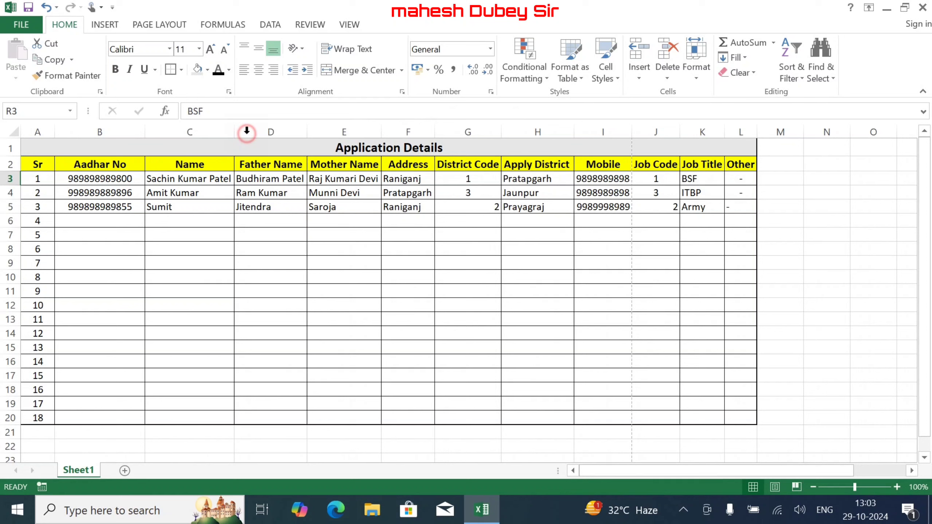
double_click(145, 132)
double_click(54, 132)
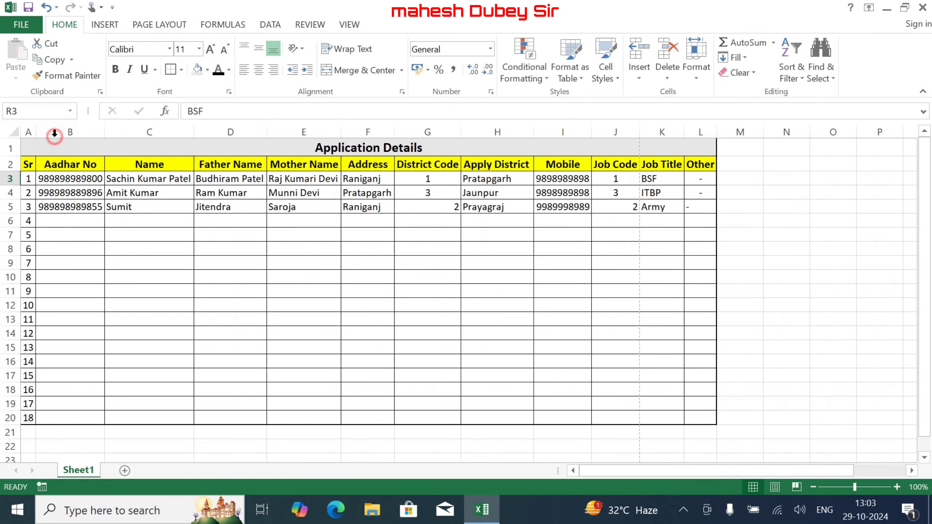
left_click(204, 272)
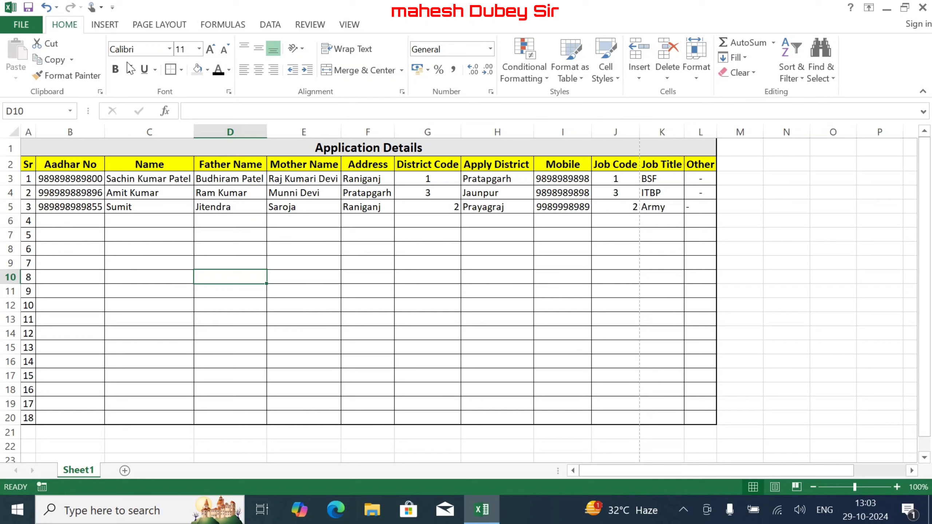
- Reduce the left and right page margins through Custom Margins
left_click(166, 26)
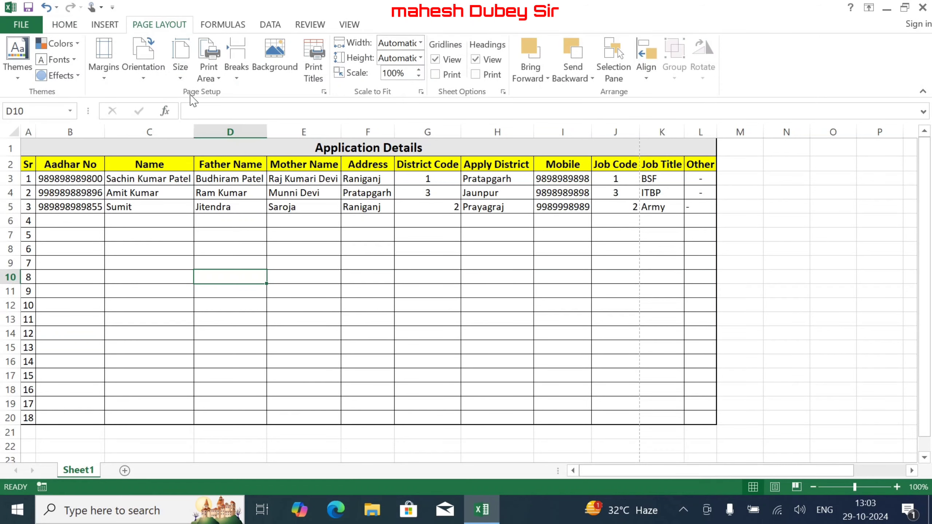
left_click(104, 64)
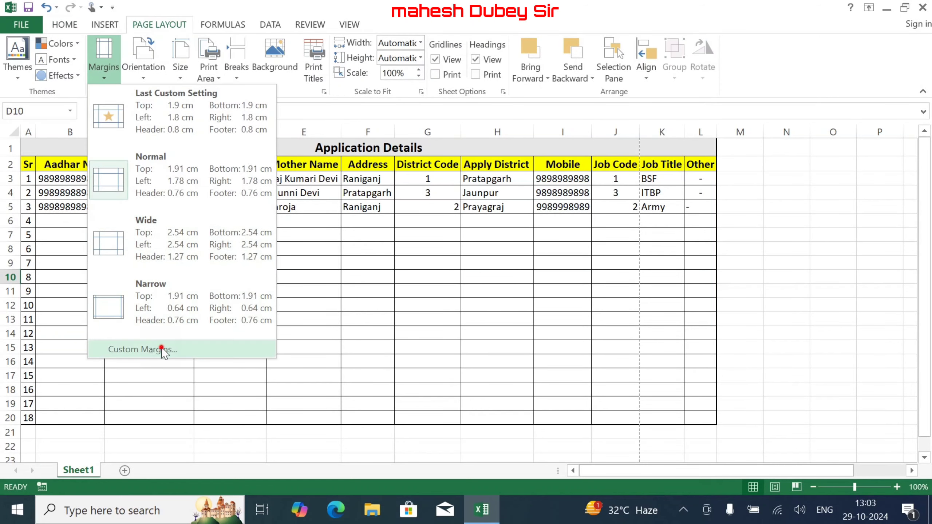
left_click(182, 345)
left_click(731, 216)
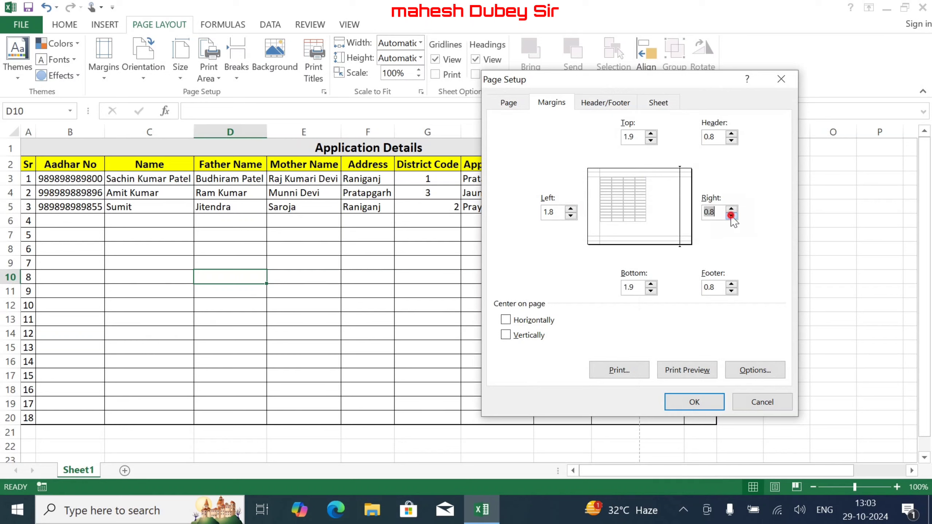
left_click(570, 216)
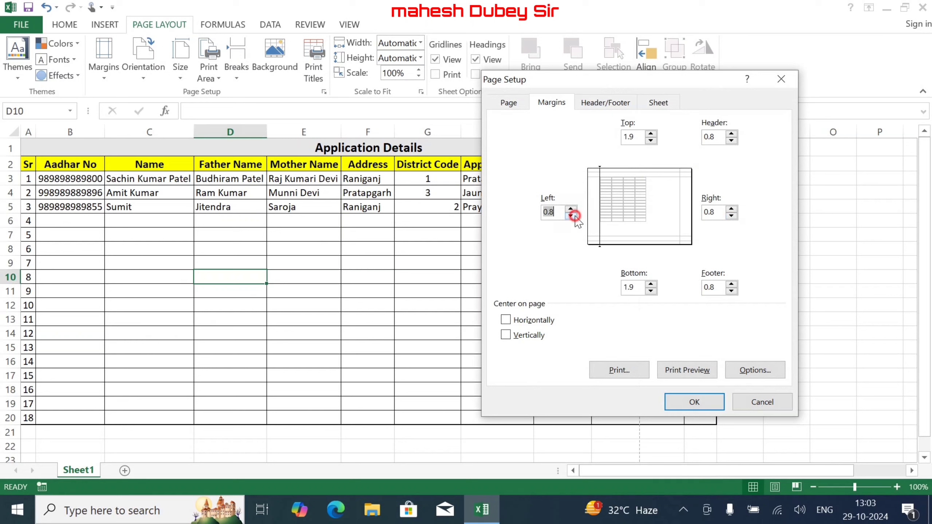
left_click(731, 216)
left_click(698, 404)
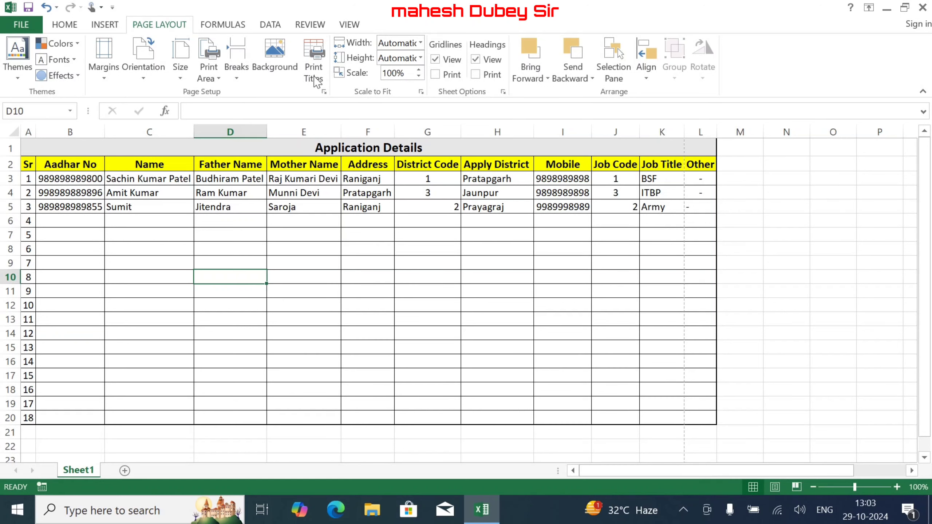
- Bring the left and right margins down to 0 in Custom Margins
left_click(105, 62)
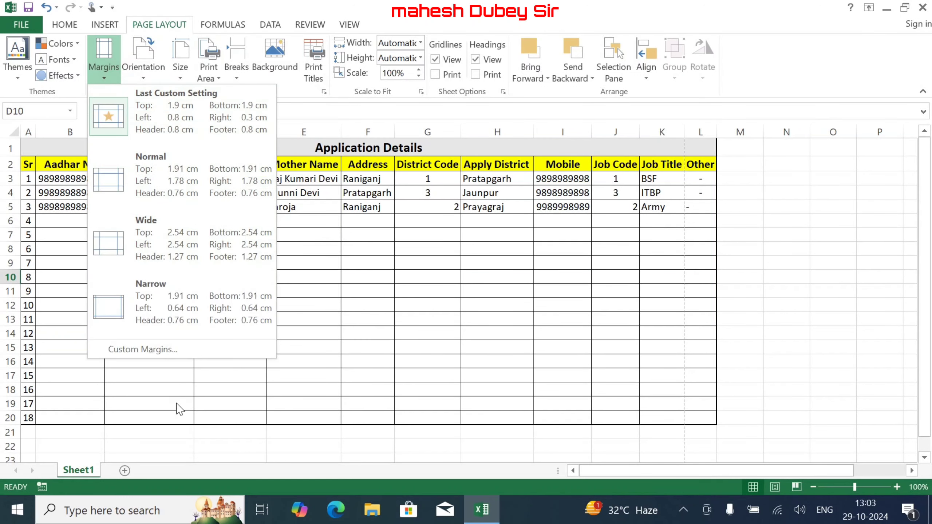
left_click(182, 349)
left_click(731, 216)
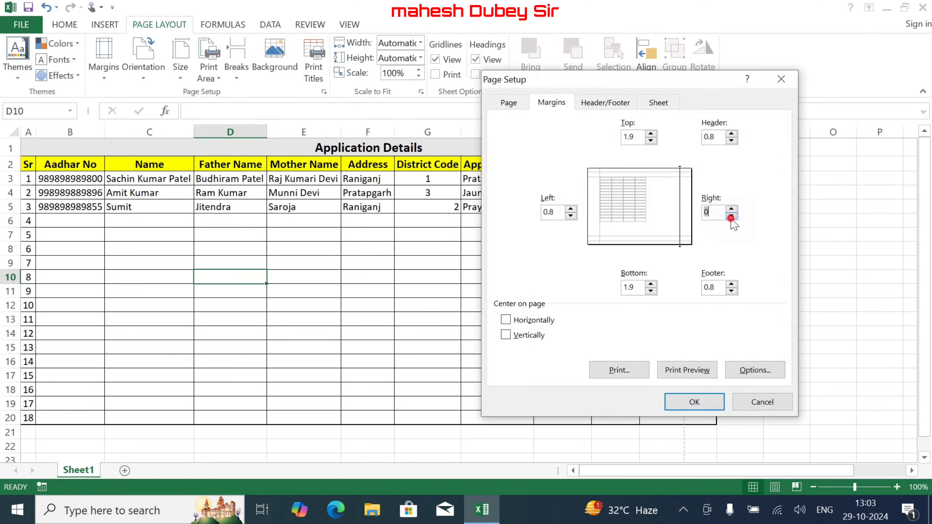
left_click(731, 216)
left_click(570, 216)
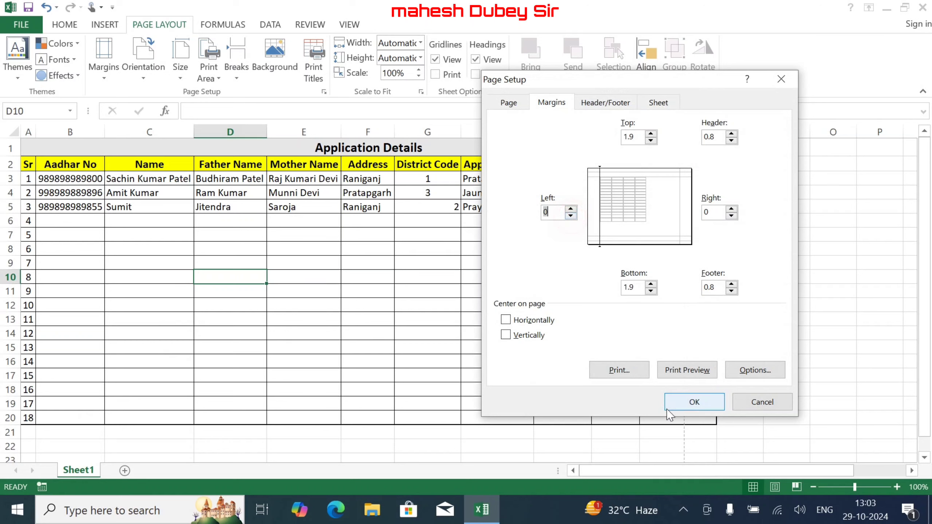
left_click(679, 402)
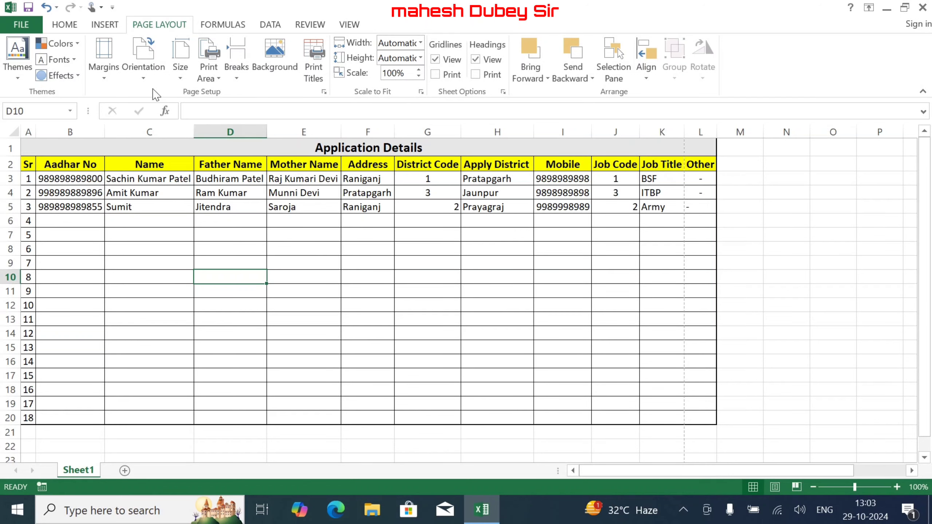
- Set the Page Setup scaling to adjust to 95% of normal size
left_click(112, 77)
left_click(141, 351)
left_click(506, 103)
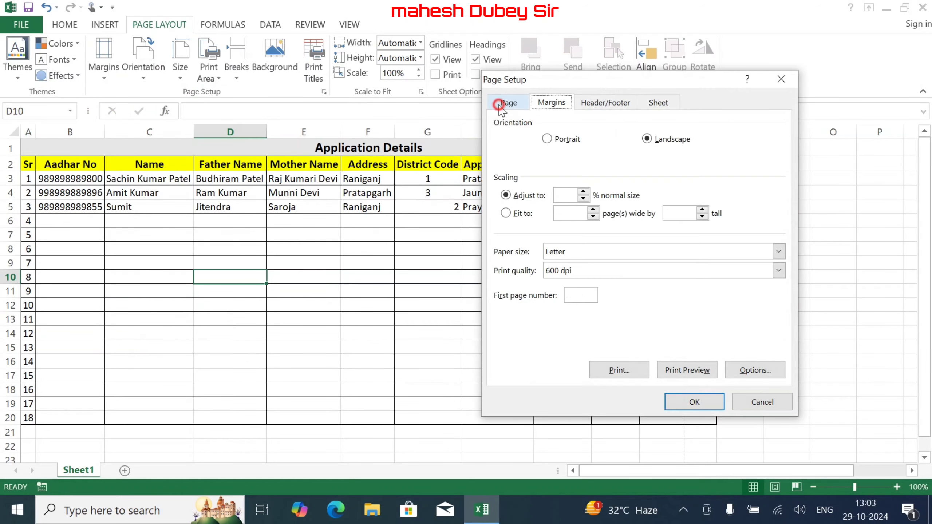
left_click(582, 199)
left_click(682, 401)
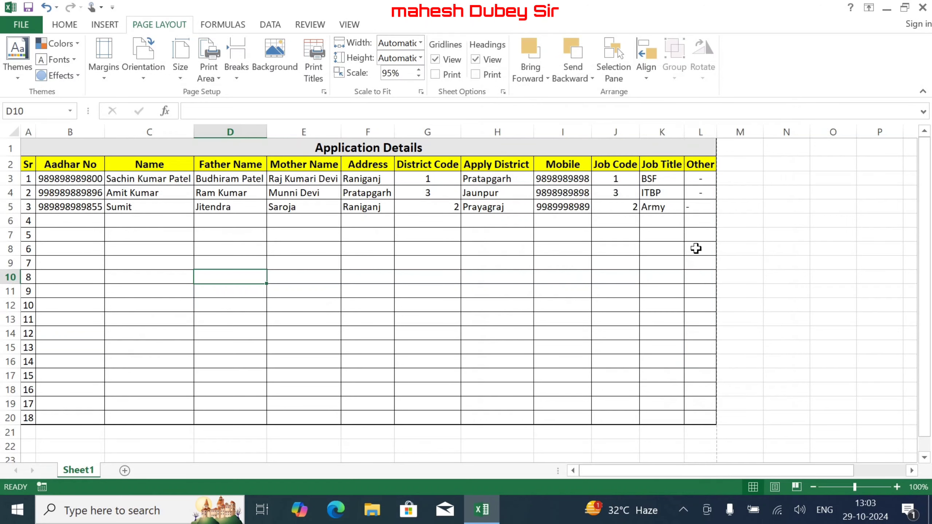
- Hide the lookup-list columns R and S
left_click_drag(689, 471, 759, 474)
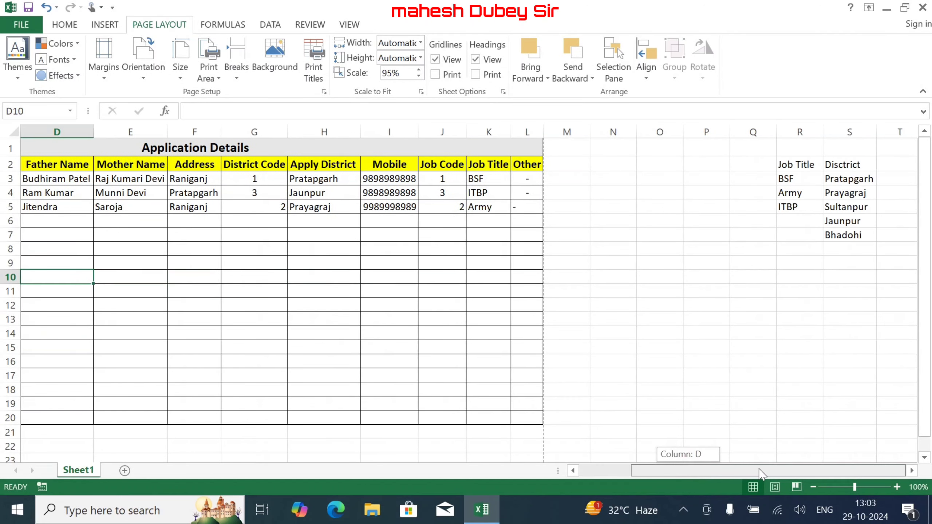
left_click_drag(796, 131, 855, 130)
right_click(854, 131)
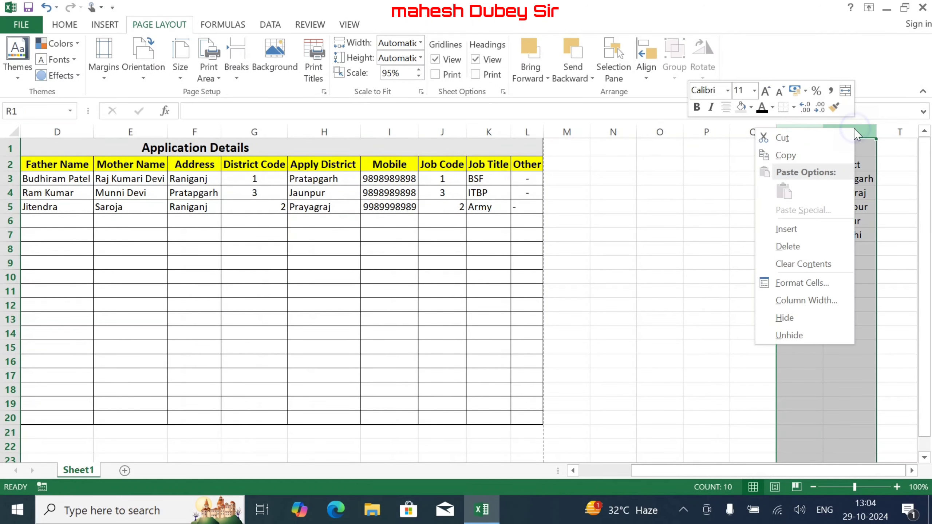
left_click(807, 320)
left_click(659, 294)
- Preview the print to confirm the table fits on one landscape page
left_click_drag(645, 472, 528, 462)
left_click(21, 25)
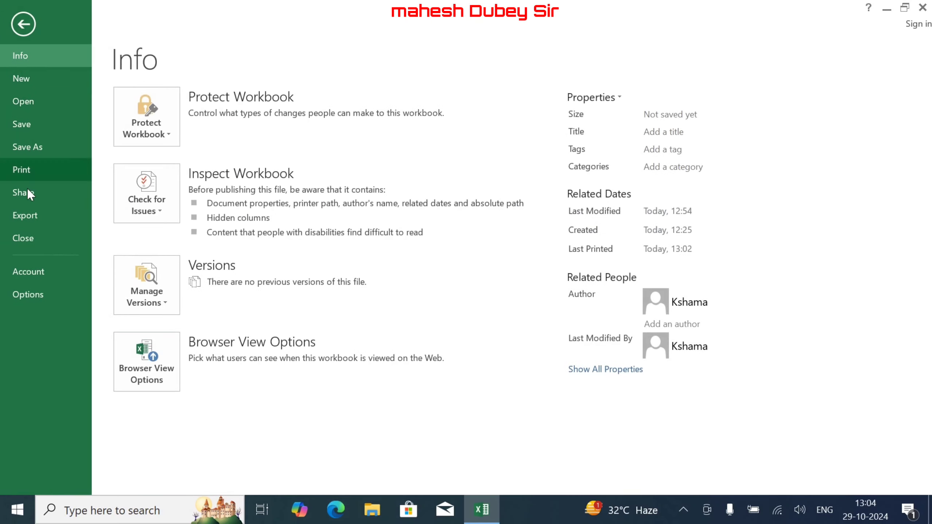
left_click(38, 170)
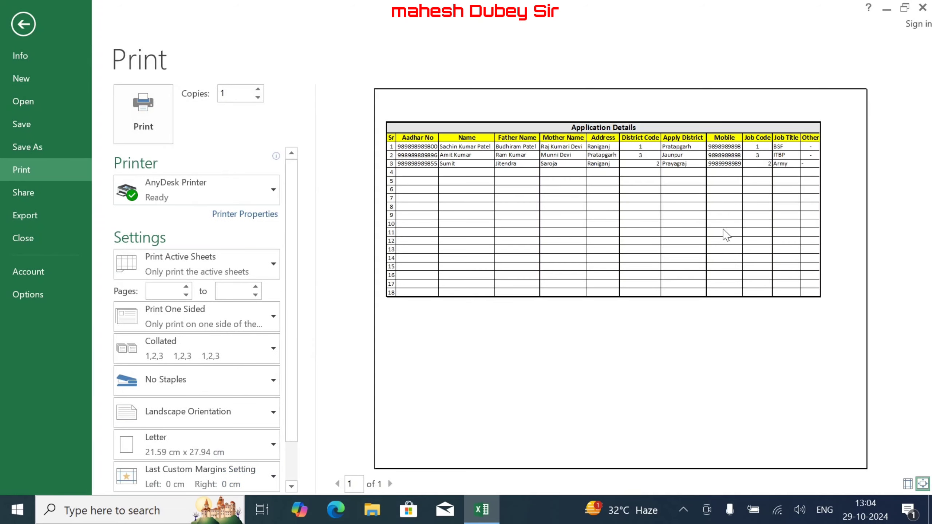
left_click(390, 484)
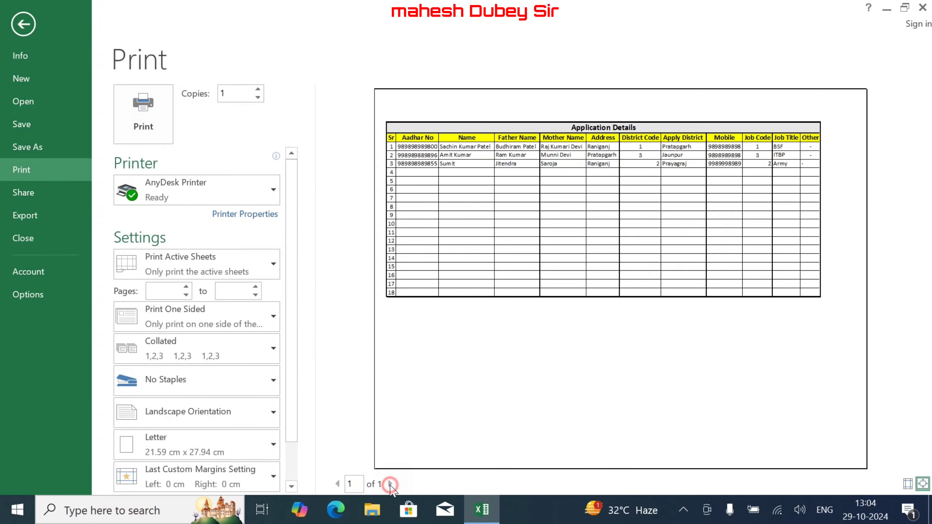